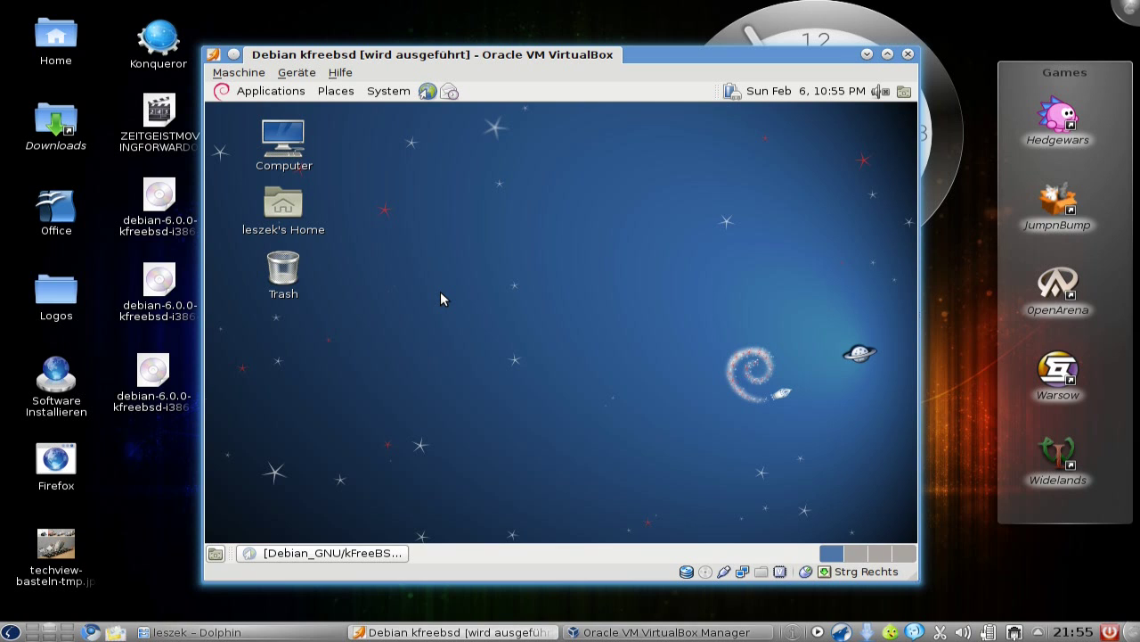
Step: Open the guest's Applications menu to browse its categories and System Tools
{"action": "left_click", "coordinate": [284, 95]}
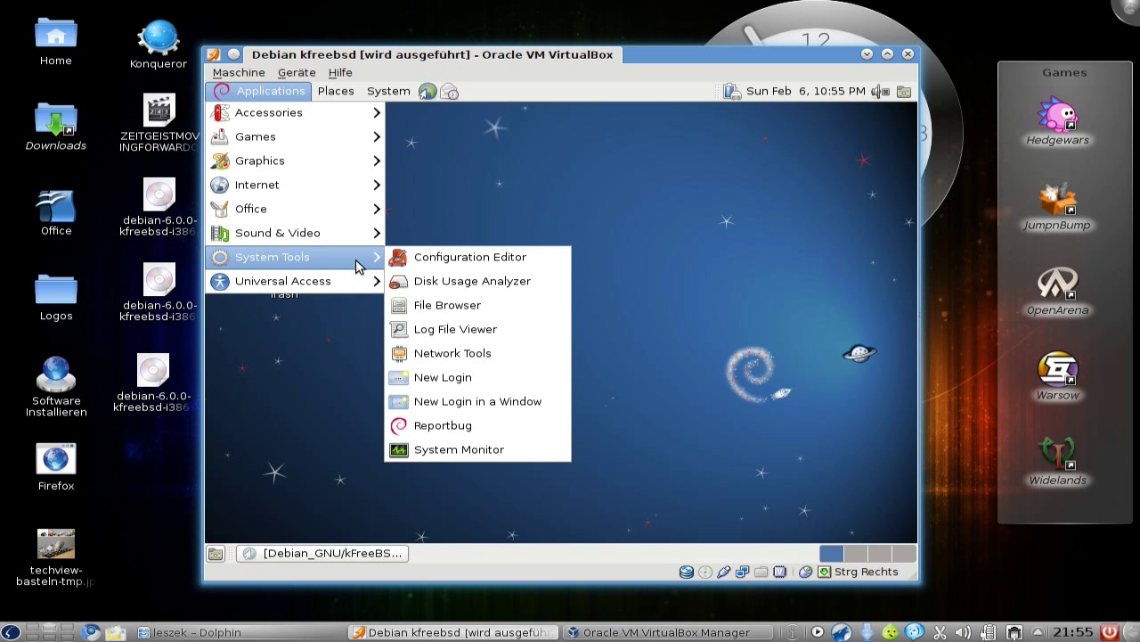
Step: Launch Software Center from System > Administration, maximize it, and scroll through its departments
{"action": "left_click", "coordinate": [257, 96]}
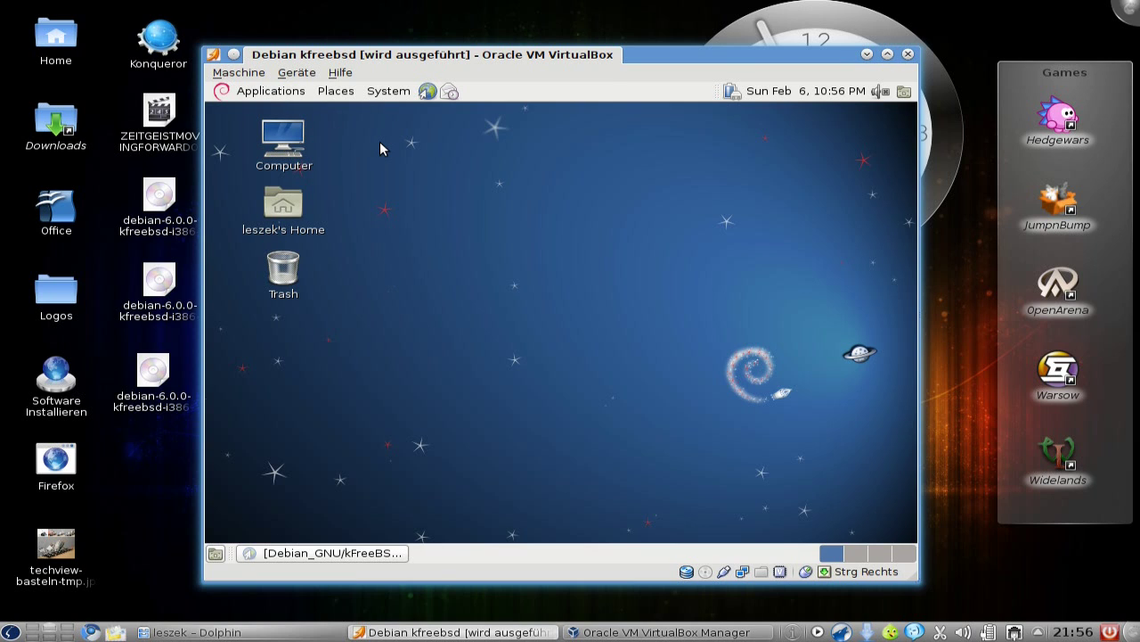
{"action": "left_click", "coordinate": [385, 92]}
{"action": "mouse_move", "coordinate": [422, 136]}
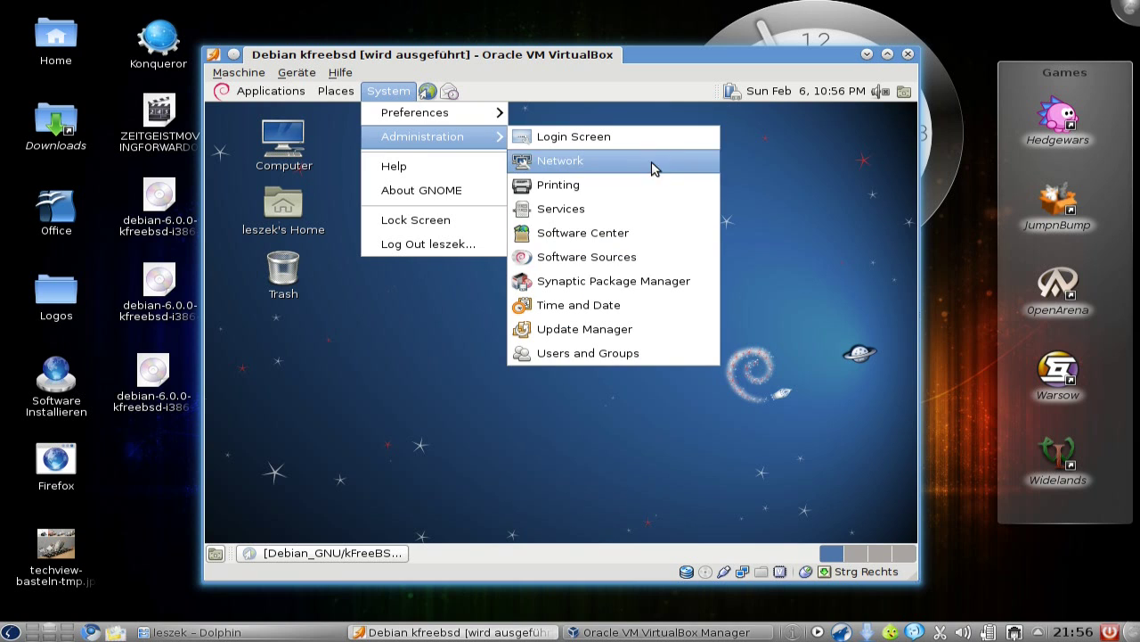
{"action": "left_click", "coordinate": [624, 236]}
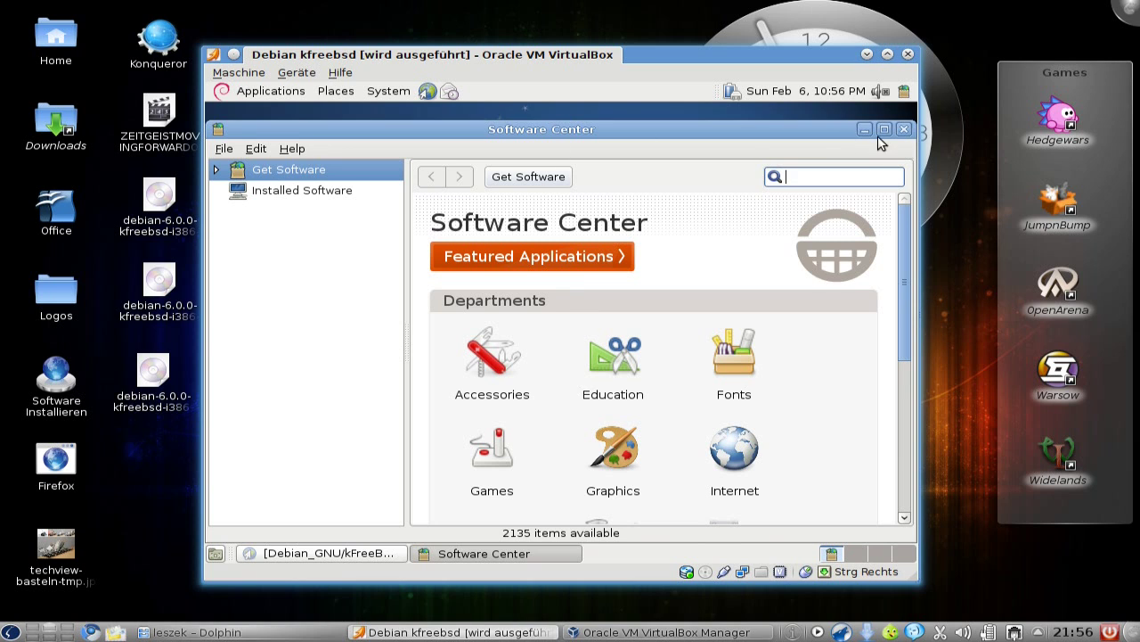
{"action": "left_click", "coordinate": [882, 132]}
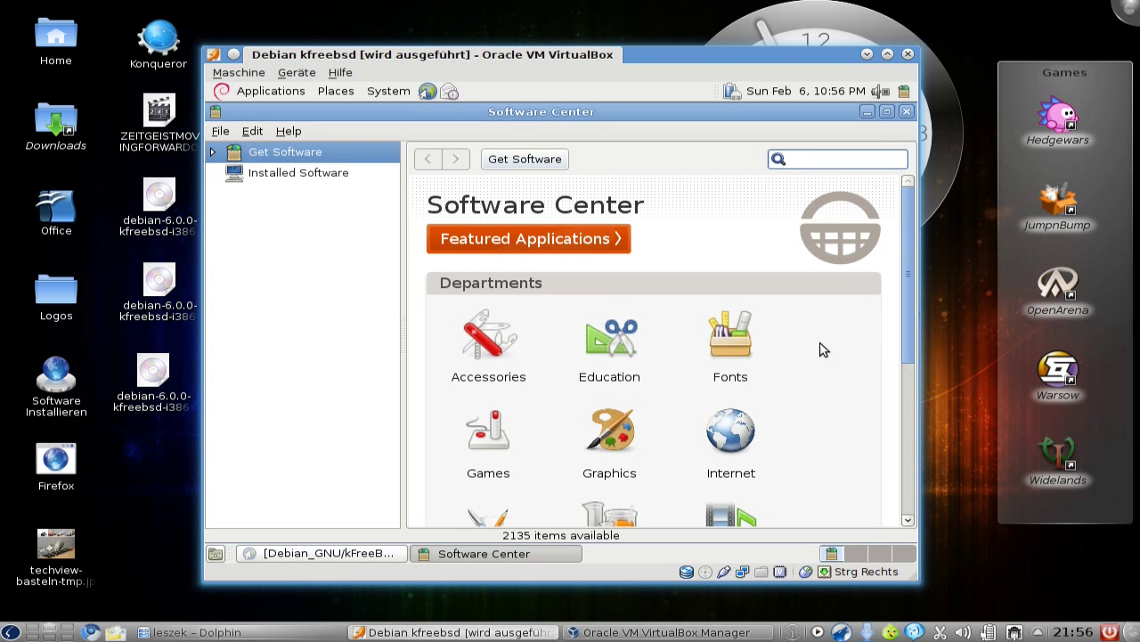
{"action": "scroll", "coordinate": [820, 352], "scroll_direction": "down", "scroll_amount": 2}
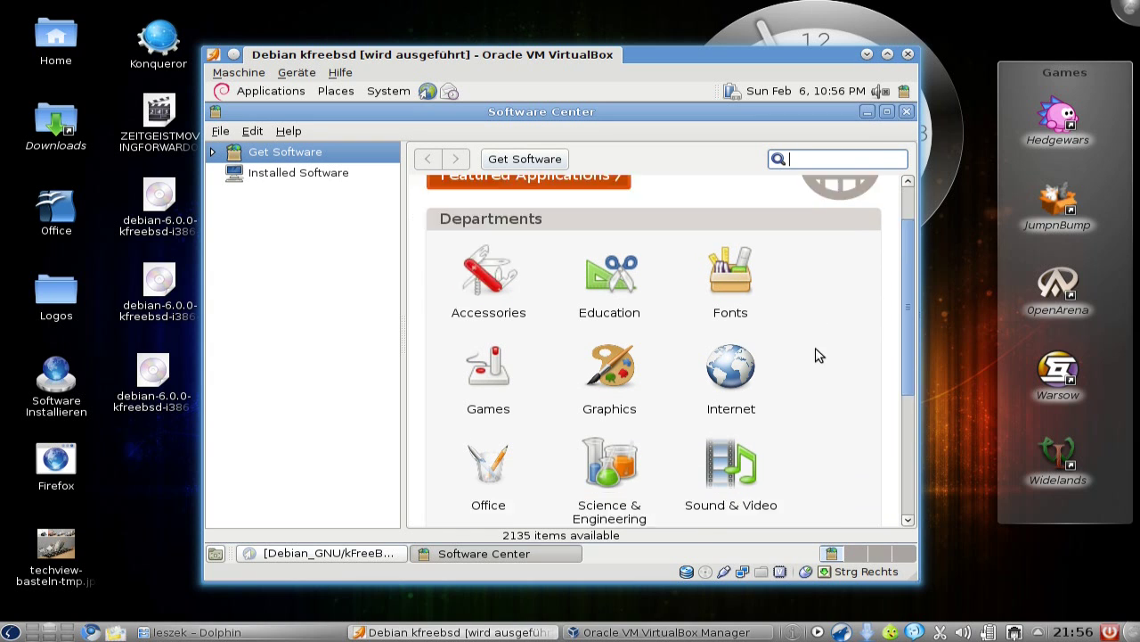
{"action": "scroll", "coordinate": [818, 355], "scroll_direction": "down", "scroll_amount": 2}
{"action": "scroll", "coordinate": [818, 355], "scroll_direction": "down", "scroll_amount": 3}
{"action": "scroll", "coordinate": [820, 356], "scroll_direction": "down", "scroll_amount": 2}
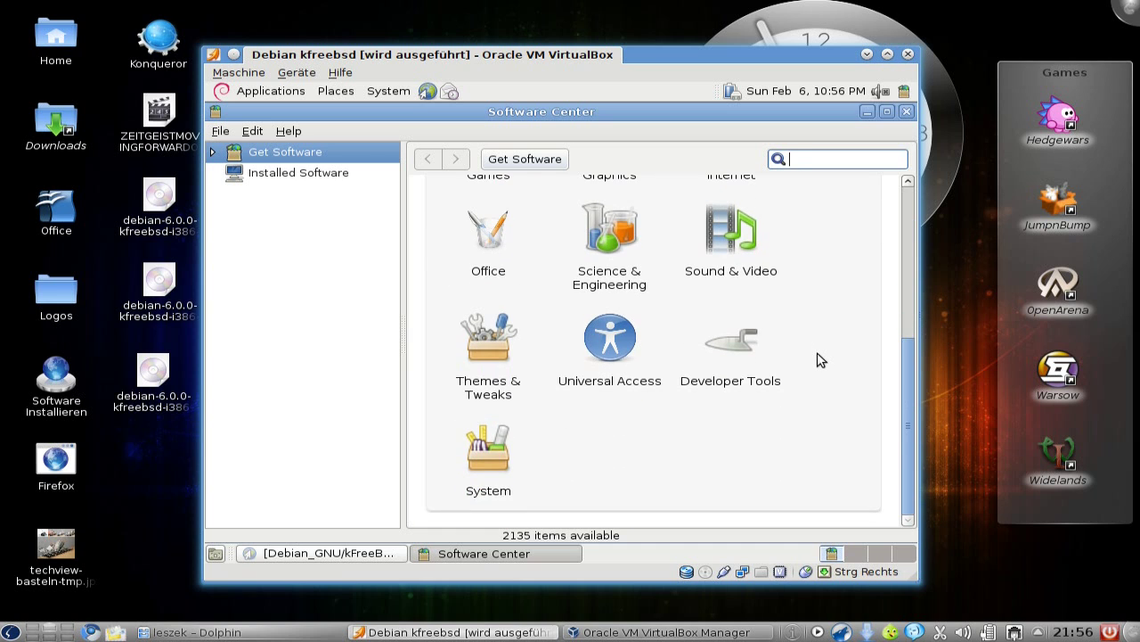
{"action": "scroll", "coordinate": [819, 359], "scroll_direction": "up", "scroll_amount": 1}
{"action": "scroll", "coordinate": [820, 359], "scroll_direction": "up", "scroll_amount": 4}
{"action": "scroll", "coordinate": [820, 359], "scroll_direction": "up", "scroll_amount": 1}
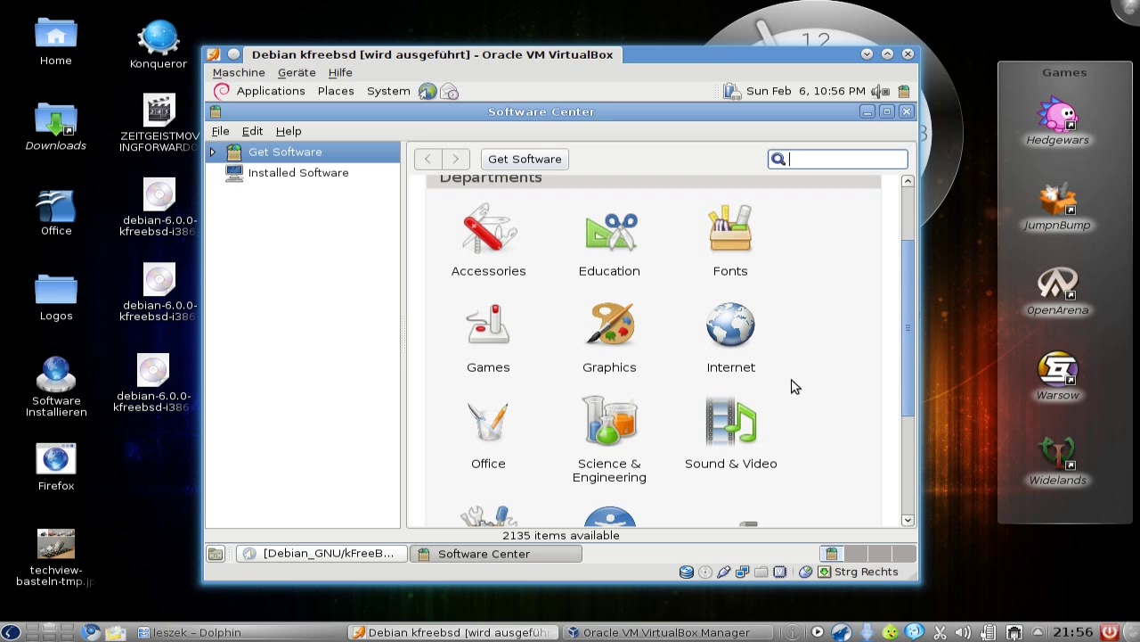
Step: Open the Sound & Video department and scroll down its list
{"action": "left_click", "coordinate": [728, 428]}
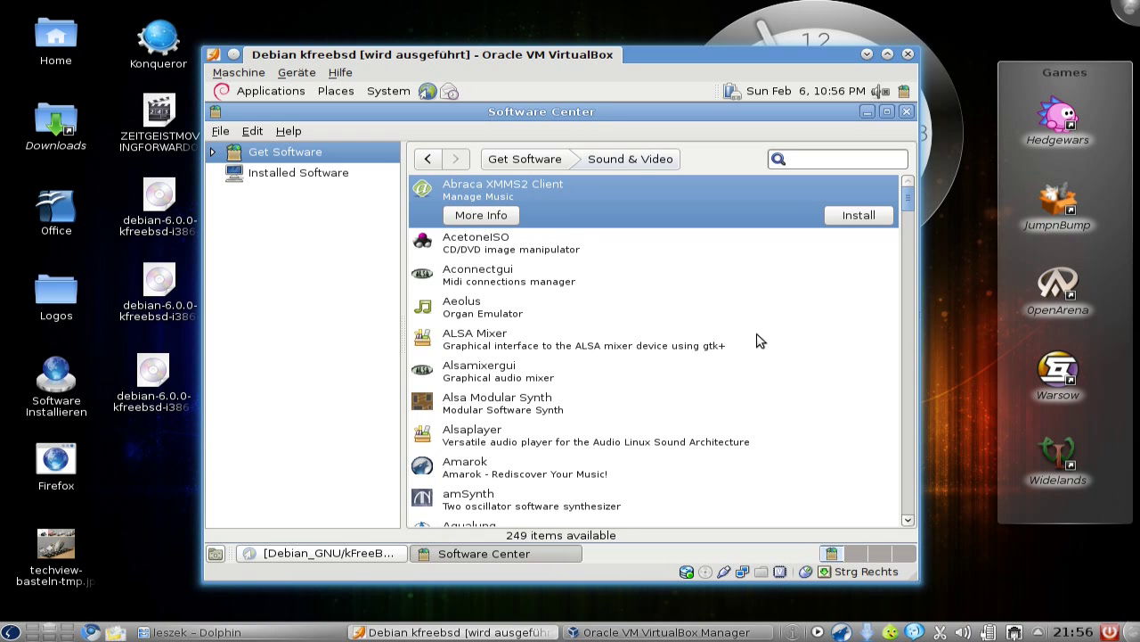
{"action": "scroll", "coordinate": [690, 343], "scroll_direction": "down", "scroll_amount": 1}
{"action": "scroll", "coordinate": [690, 343], "scroll_direction": "down", "scroll_amount": 1}
{"action": "scroll", "coordinate": [688, 348], "scroll_direction": "down", "scroll_amount": 1}
{"action": "scroll", "coordinate": [674, 343], "scroll_direction": "down", "scroll_amount": 1}
{"action": "scroll", "coordinate": [674, 347], "scroll_direction": "down", "scroll_amount": 1}
{"action": "scroll", "coordinate": [660, 330], "scroll_direction": "down", "scroll_amount": 2}
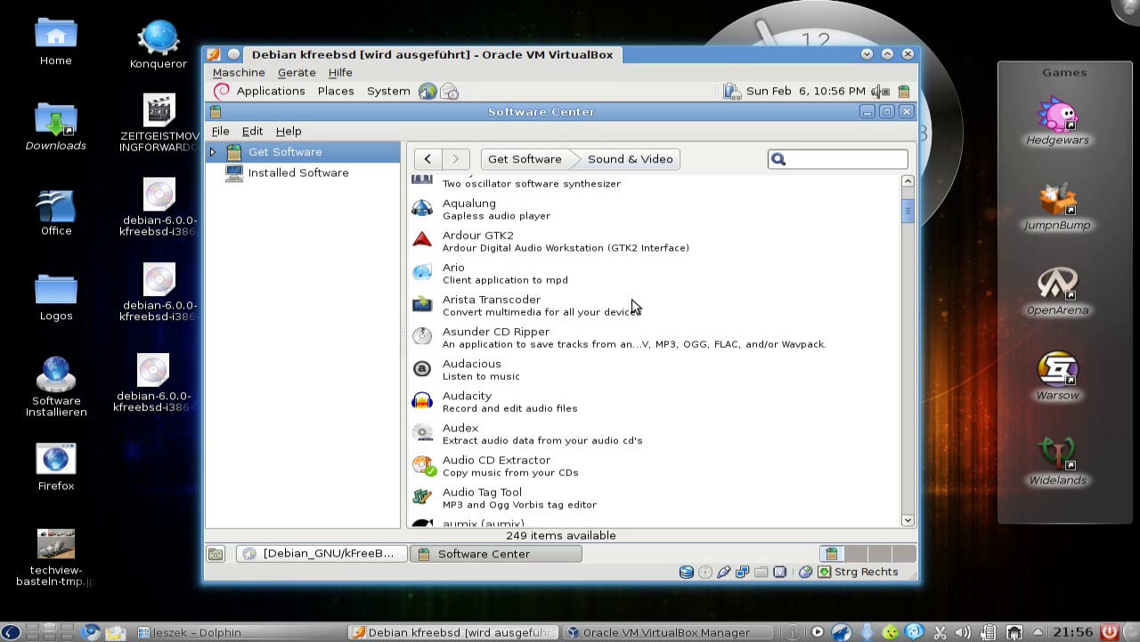
Step: Try installing Arista Transcoder with the root password, review the dependency error, and dismiss it
{"action": "left_click", "coordinate": [499, 312]}
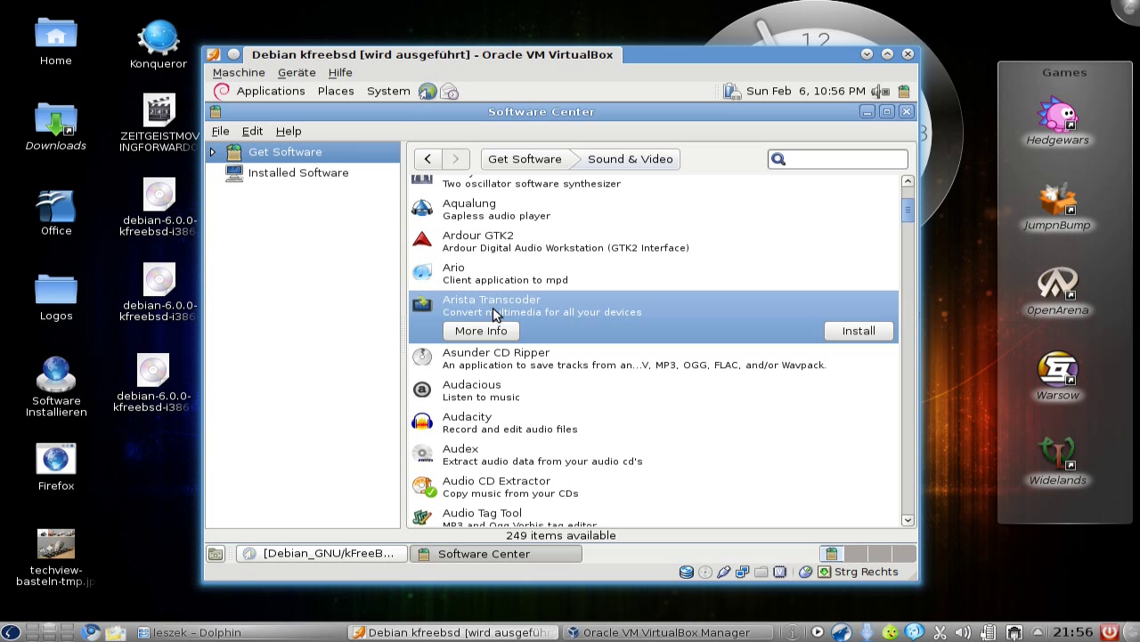
{"action": "left_click", "coordinate": [869, 332]}
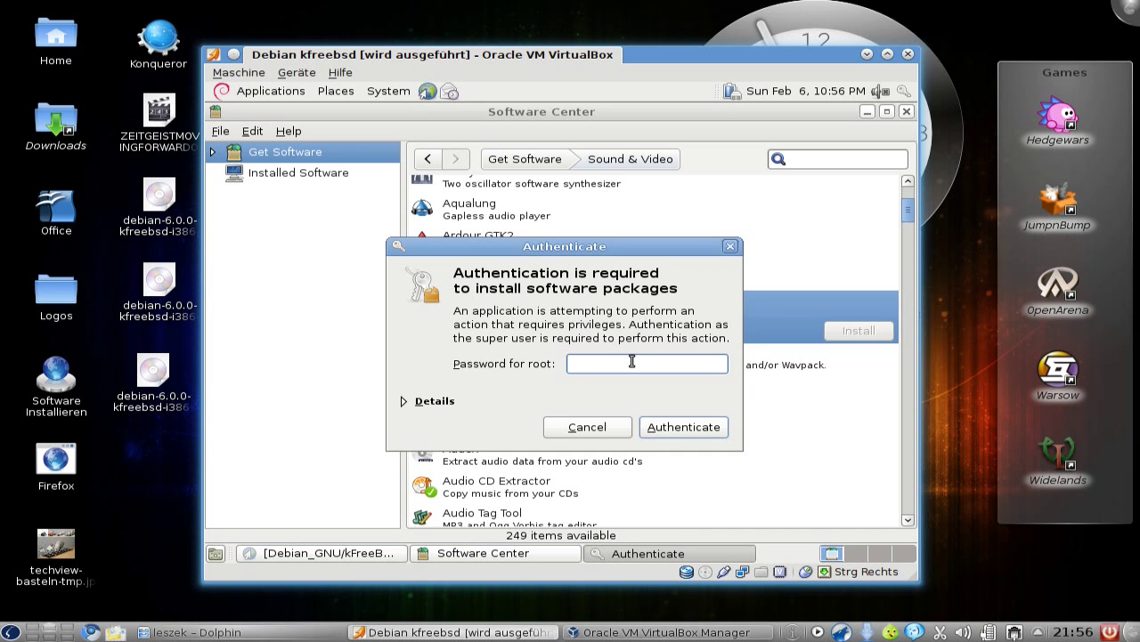
{"action": "type", "text": "****"}
{"action": "left_click", "coordinate": [667, 427]}
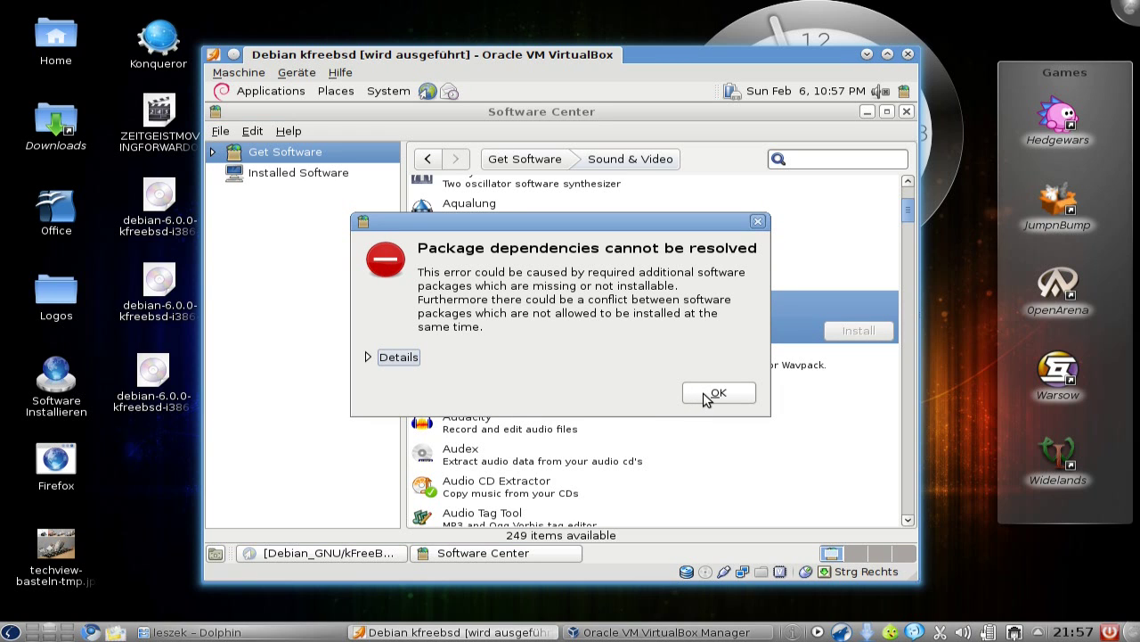
{"action": "left_click", "coordinate": [368, 356]}
{"action": "left_click", "coordinate": [368, 357]}
{"action": "left_click", "coordinate": [713, 397]}
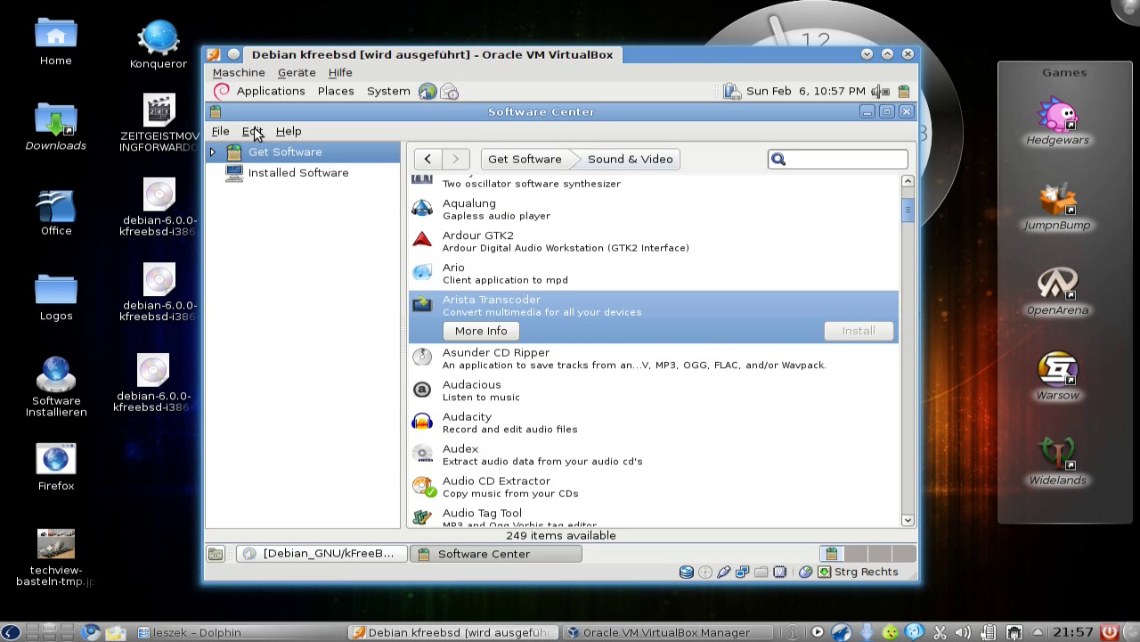
Step: Request Edit > Software Sources and submit the administrative password
{"action": "left_click", "coordinate": [253, 132]}
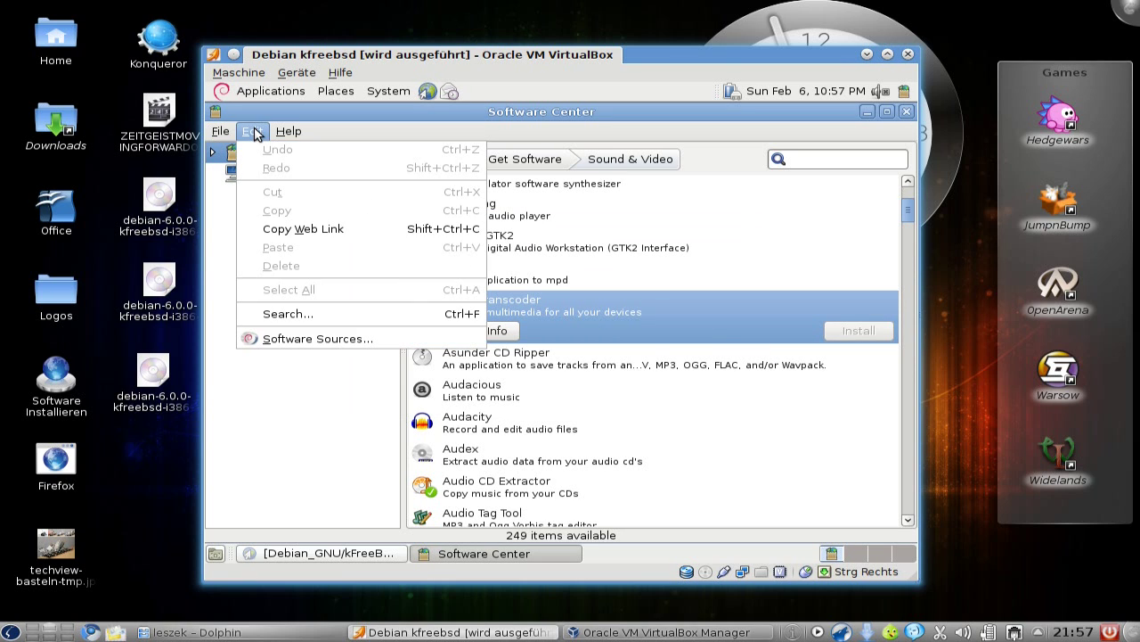
{"action": "left_click", "coordinate": [297, 339]}
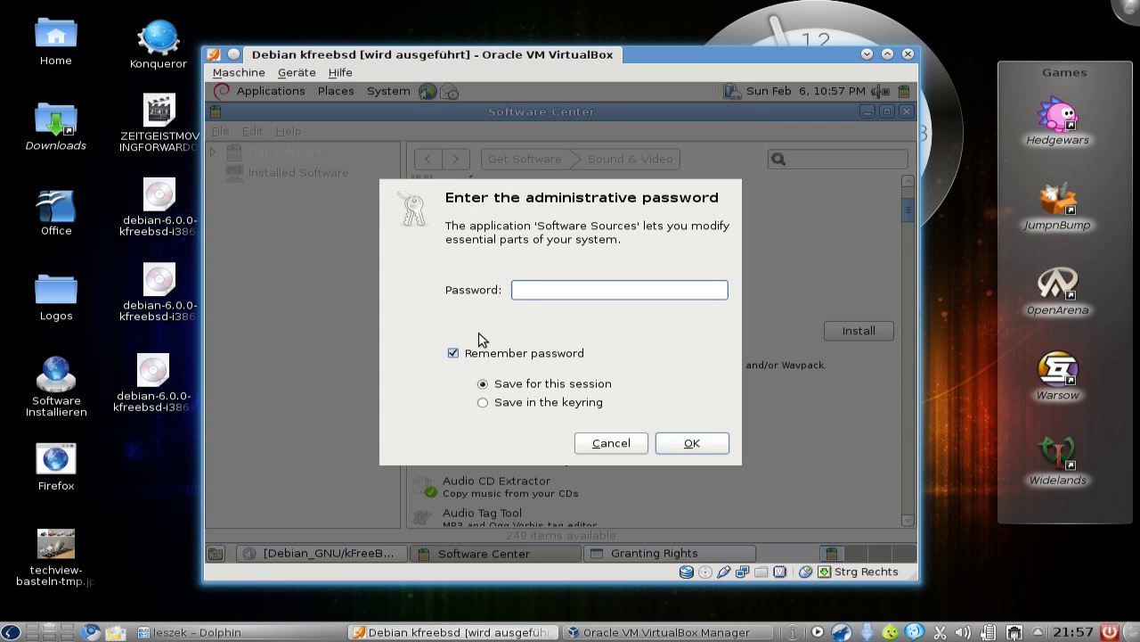
{"action": "type", "text": "****"}
{"action": "key", "text": "Return"}
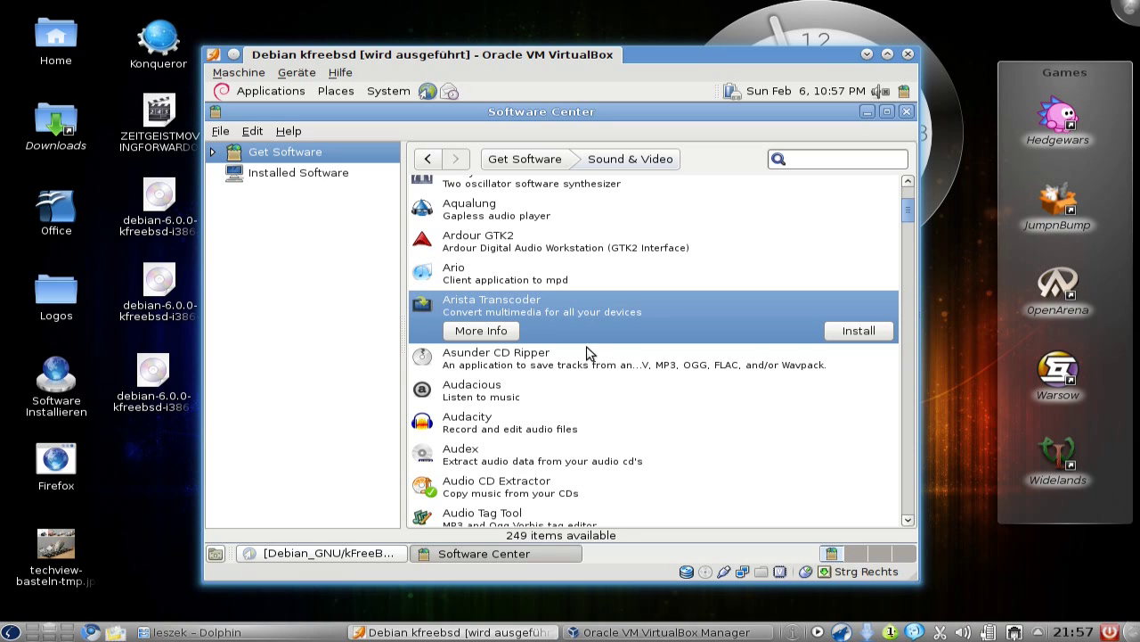
{"action": "scroll", "coordinate": [588, 354], "scroll_direction": "down", "scroll_amount": 1}
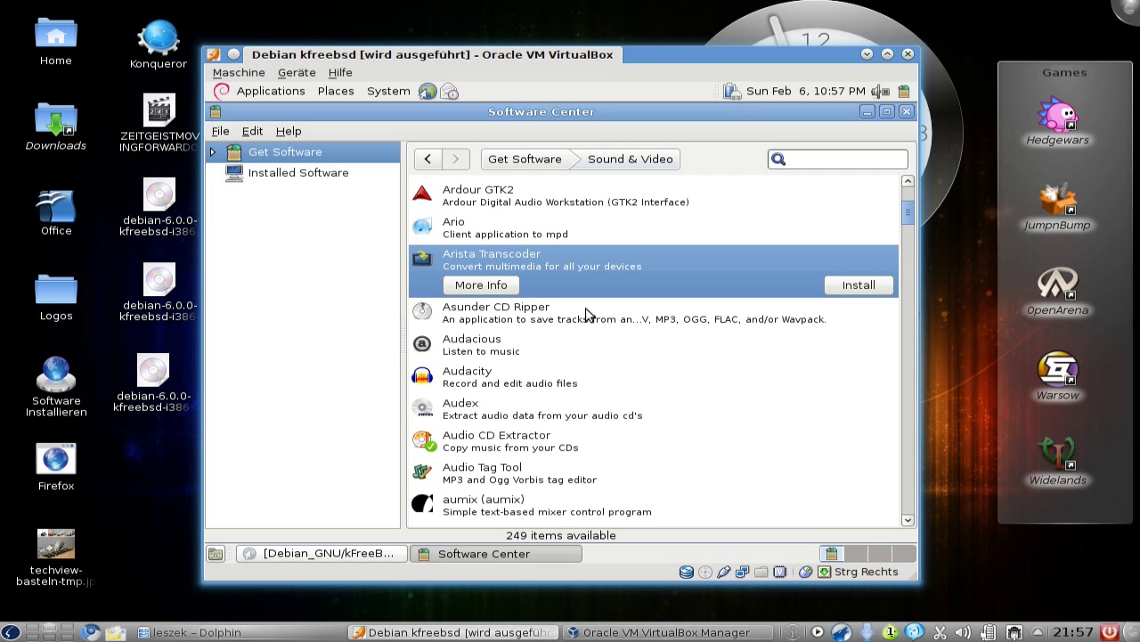
{"action": "scroll", "coordinate": [596, 339], "scroll_direction": "down", "scroll_amount": 1}
{"action": "scroll", "coordinate": [596, 340], "scroll_direction": "down", "scroll_amount": 1}
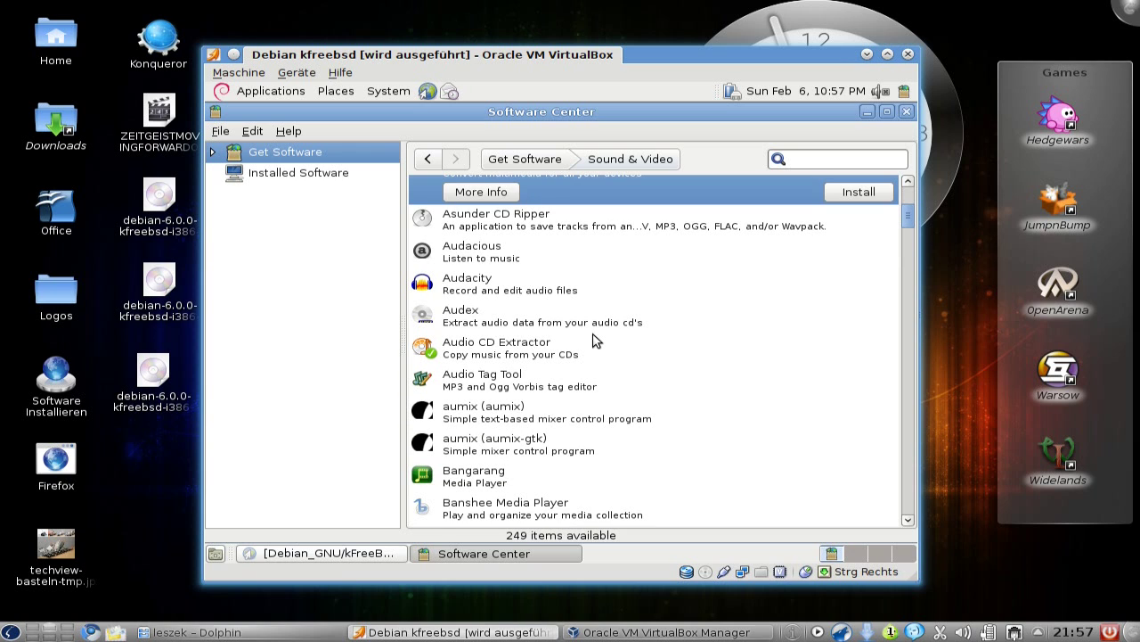
{"action": "scroll", "coordinate": [596, 340], "scroll_direction": "up", "scroll_amount": 1}
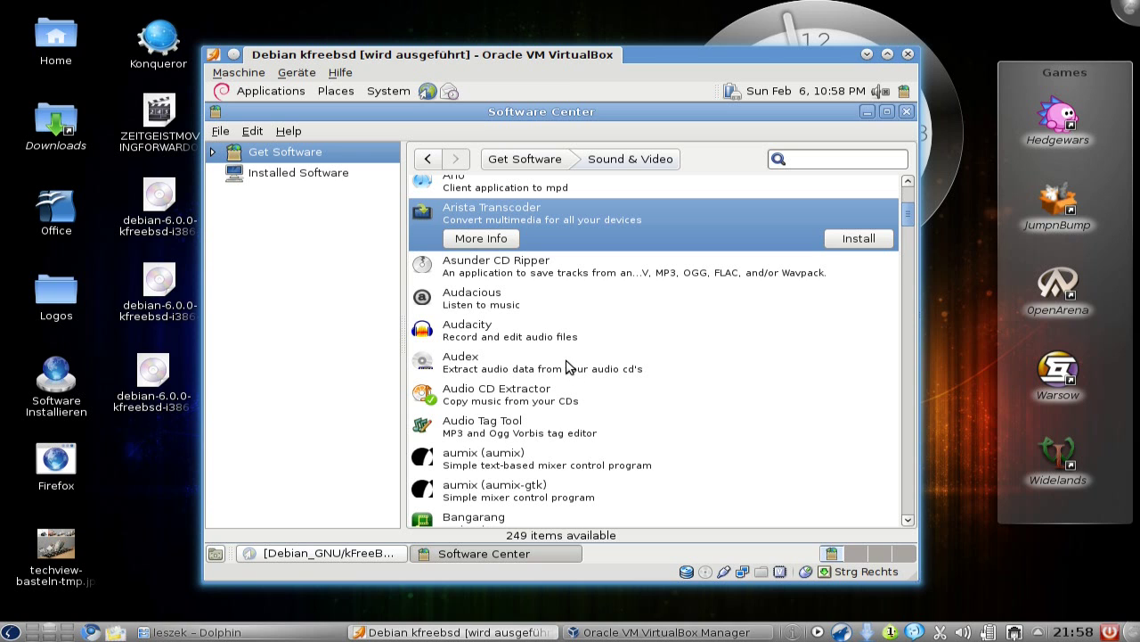
{"action": "scroll", "coordinate": [624, 346], "scroll_direction": "down", "scroll_amount": 1}
{"action": "scroll", "coordinate": [623, 349], "scroll_direction": "down", "scroll_amount": 1}
{"action": "scroll", "coordinate": [624, 350], "scroll_direction": "down", "scroll_amount": 1}
{"action": "scroll", "coordinate": [624, 349], "scroll_direction": "down", "scroll_amount": 1}
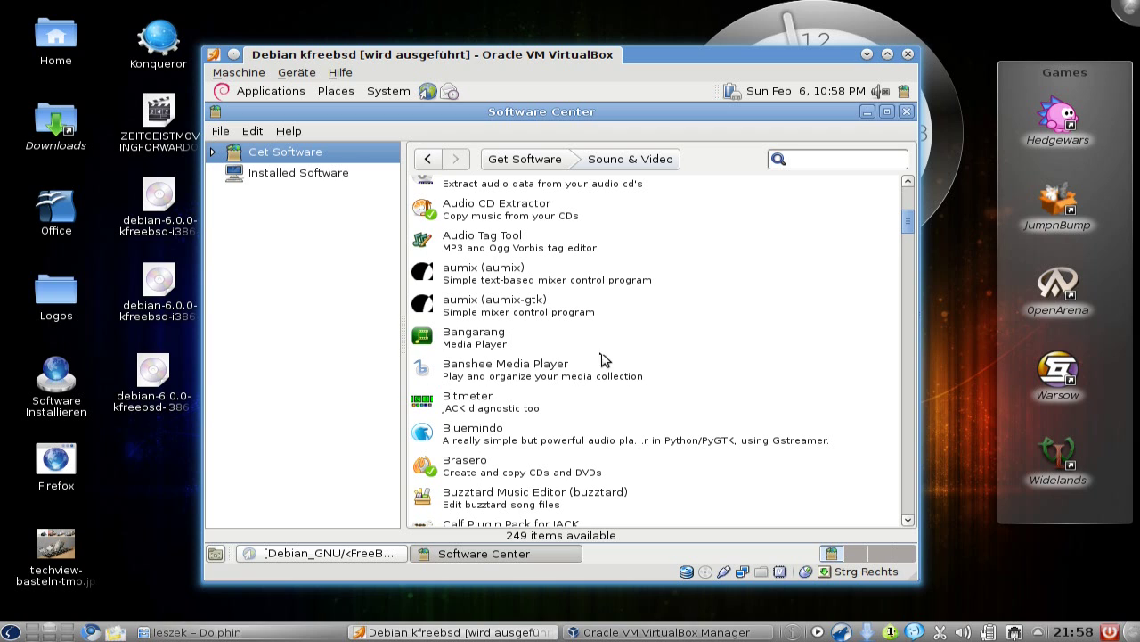
Step: Expand the Banshee Media Player row to reveal its Install option
{"action": "left_click", "coordinate": [541, 373]}
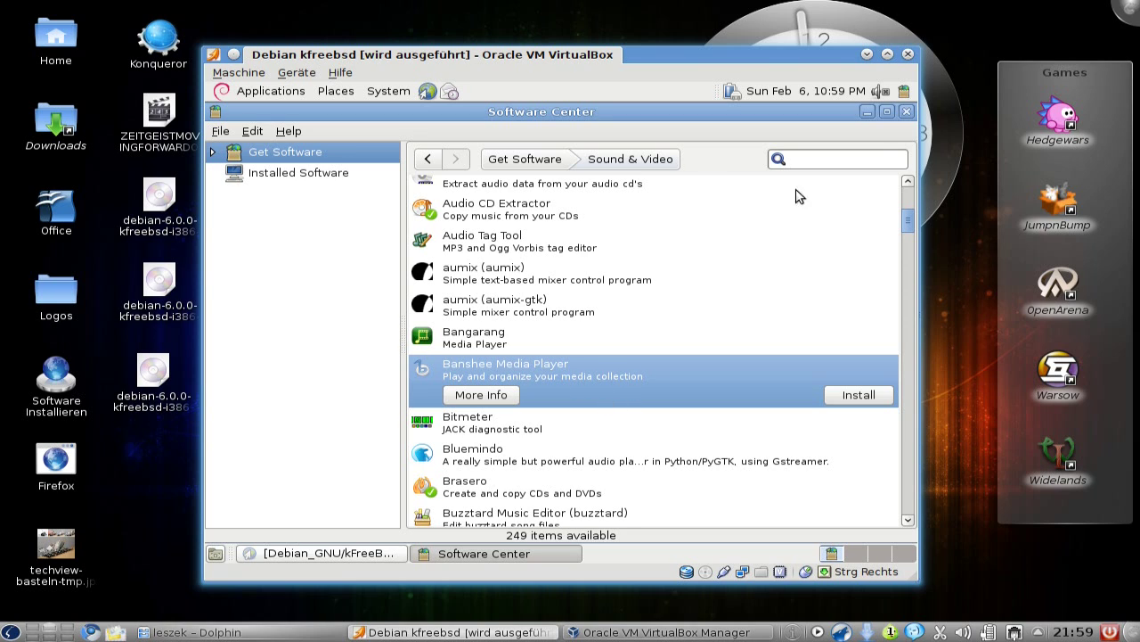
Step: Close Software Center and restore the Debian Wiki kFreeBSD FAQ browser window from the panel
{"action": "left_click", "coordinate": [906, 113]}
{"action": "left_click", "coordinate": [386, 93]}
{"action": "mouse_move", "coordinate": [415, 112]}
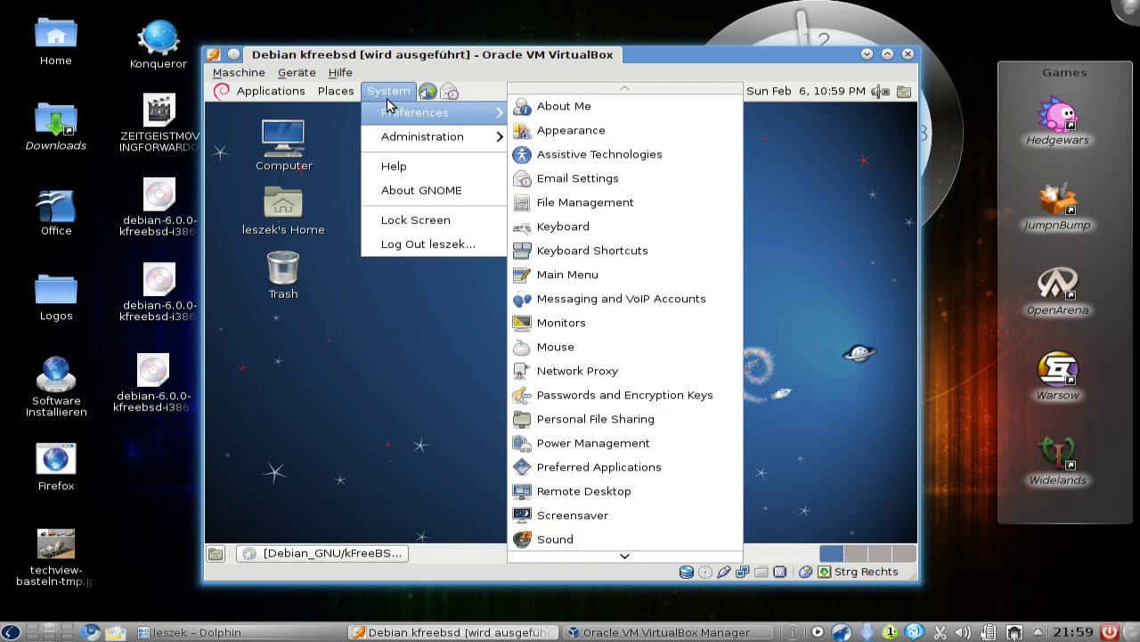
{"action": "left_click", "coordinate": [388, 92]}
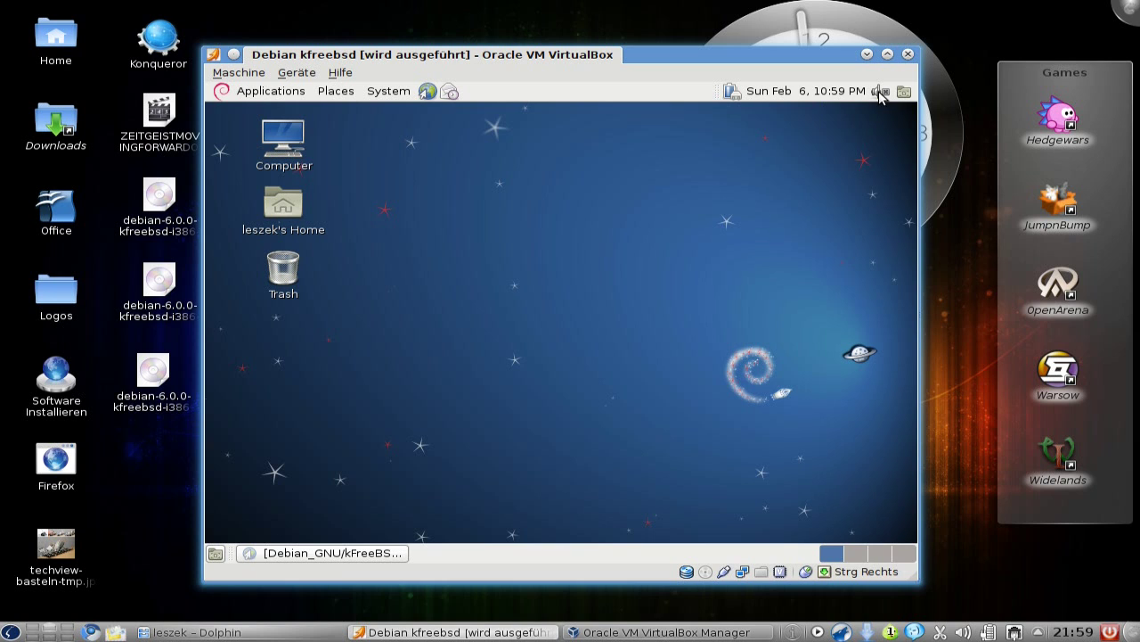
{"action": "left_click", "coordinate": [381, 549]}
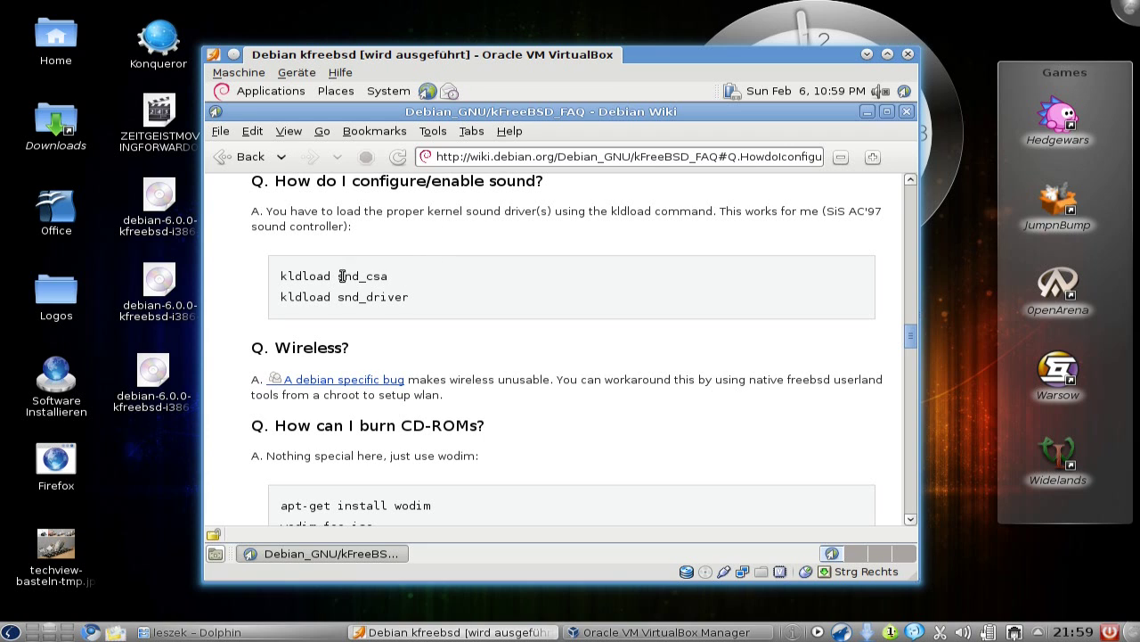
Step: Start a terminal from Applications and move it below the wiki page
{"action": "left_click", "coordinate": [239, 93]}
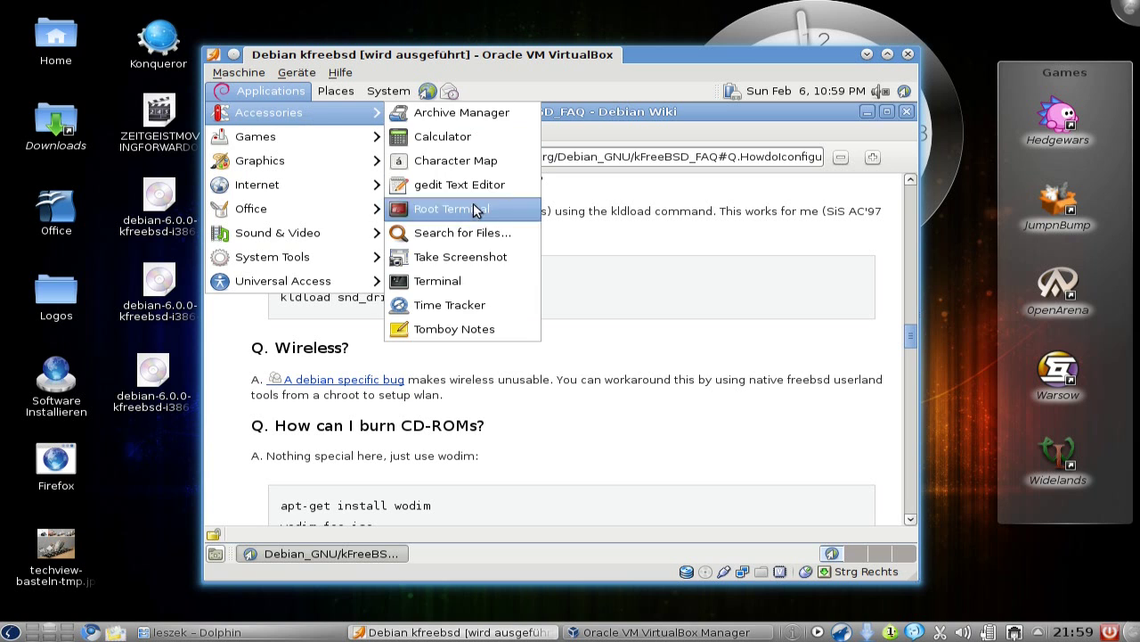
{"action": "left_click", "coordinate": [484, 277]}
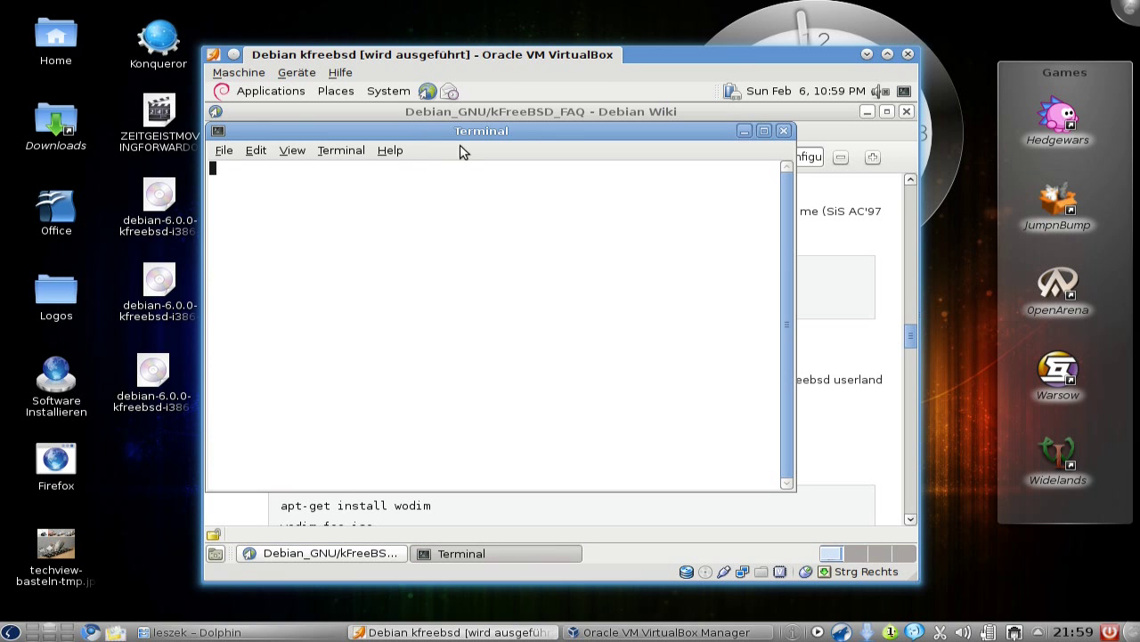
{"action": "left_click_drag", "start_coordinate": [462, 140], "coordinate": [574, 204]}
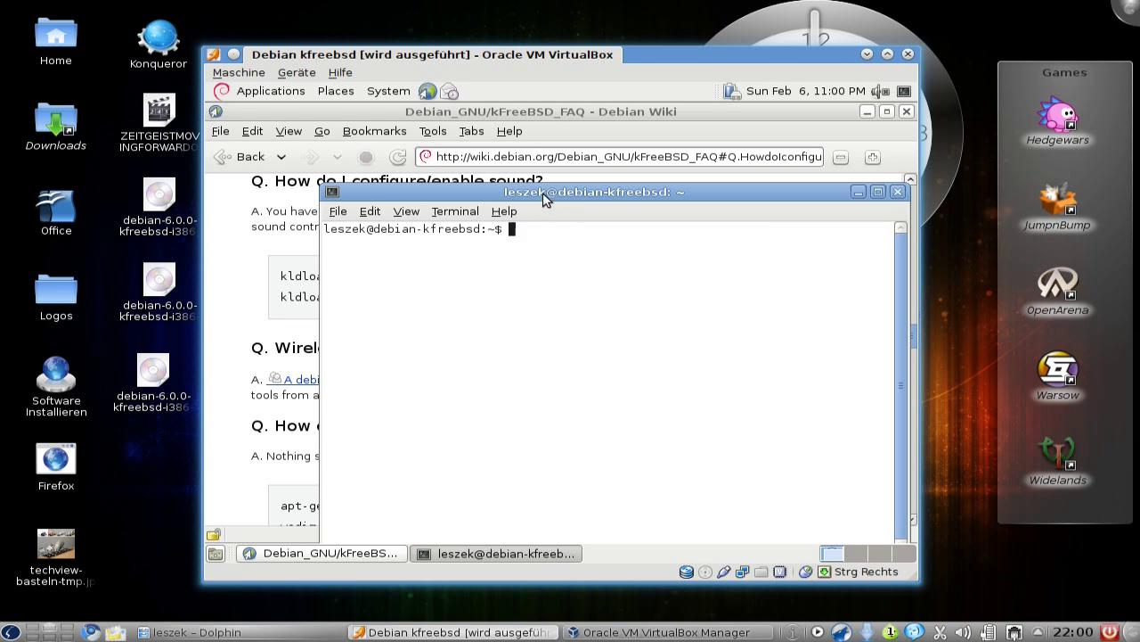
{"action": "mouse_move", "coordinate": [541, 194]}
{"action": "left_mouse_down"}
{"action": "mouse_move", "coordinate": [580, 379]}
{"action": "mouse_move", "coordinate": [544, 330]}
{"action": "left_mouse_up"}
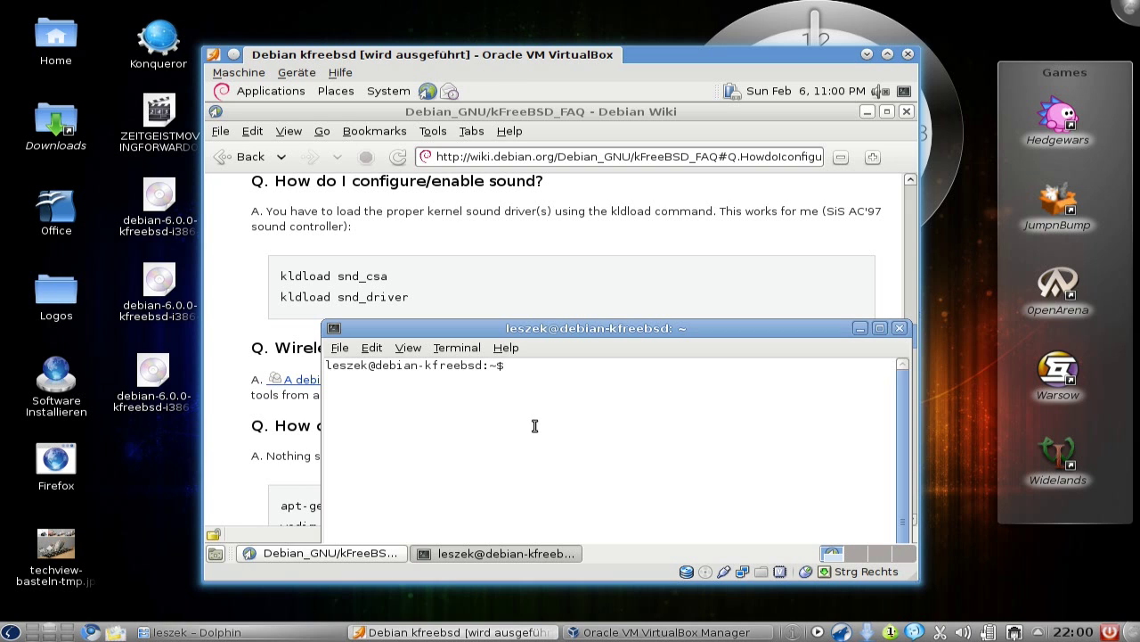
Step: As root via su, run 'kldload snd_csa' then 'kldload snd_driver', both failing
{"action": "type", "text": "su"}
{"action": "key", "text": "Return"}
{"action": "key", "text": "Return"}
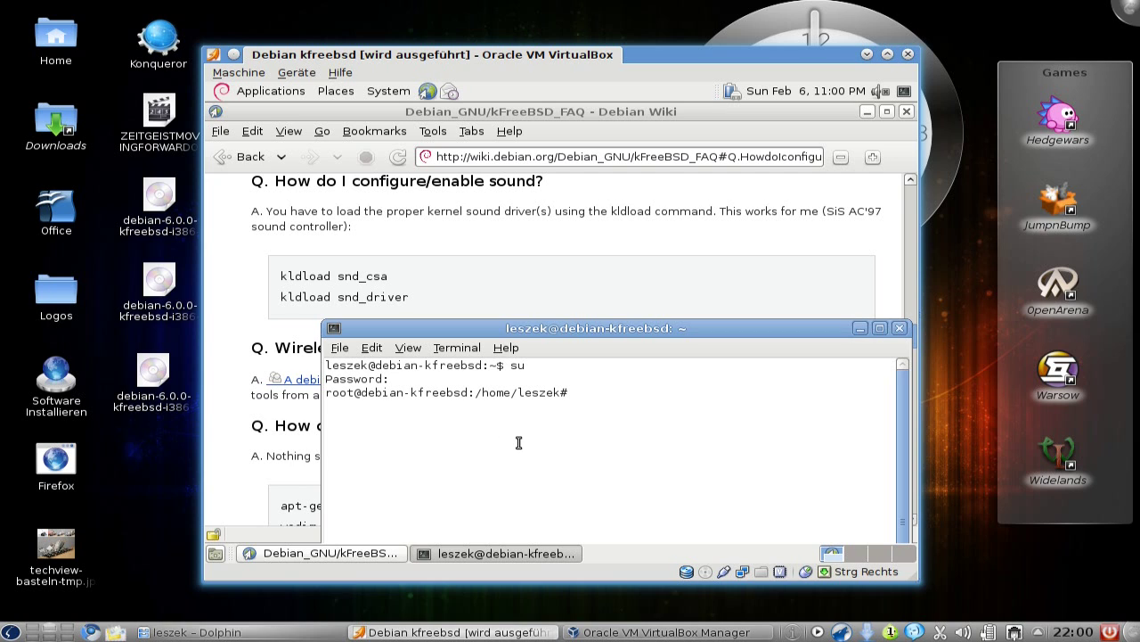
{"action": "type", "text": "kl"}
{"action": "type", "text": "dload snd_csa"}
{"action": "key", "text": "Return"}
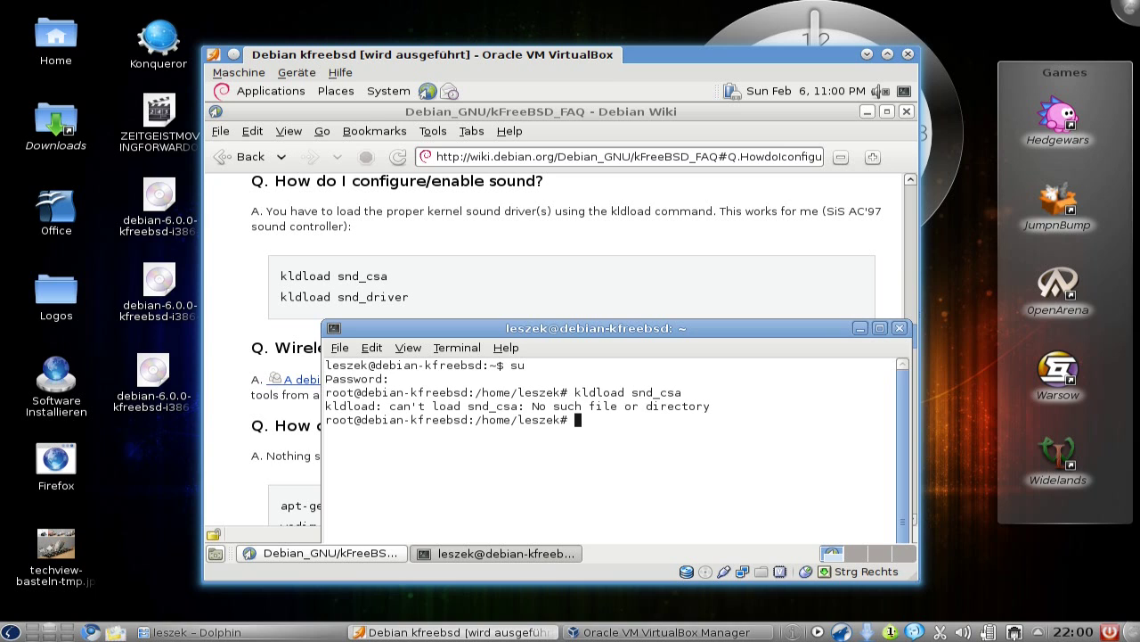
{"action": "key", "text": "Up"}
{"action": "key", "text": "BackSpace"}
{"action": "key", "text": "BackSpace"}
{"action": "key", "text": "BackSpace"}
{"action": "type", "text": "driver"}
{"action": "key", "text": "Return"}
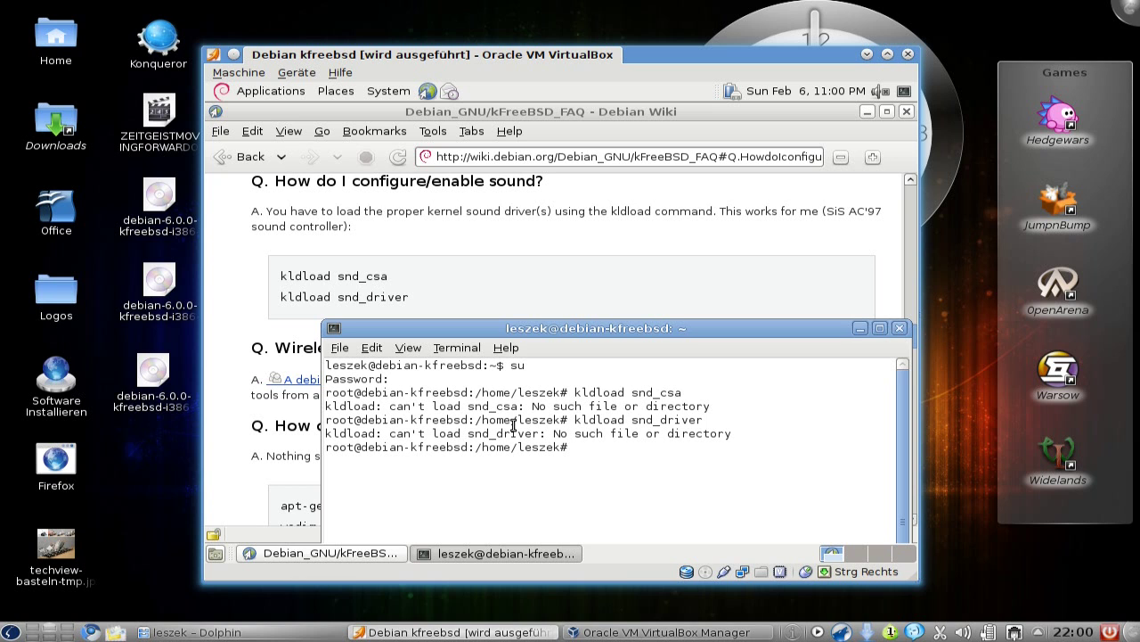
{"action": "mouse_move", "coordinate": [526, 330]}
{"action": "left_mouse_down"}
{"action": "mouse_move", "coordinate": [489, 152]}
{"action": "mouse_move", "coordinate": [498, 169]}
{"action": "left_mouse_up"}
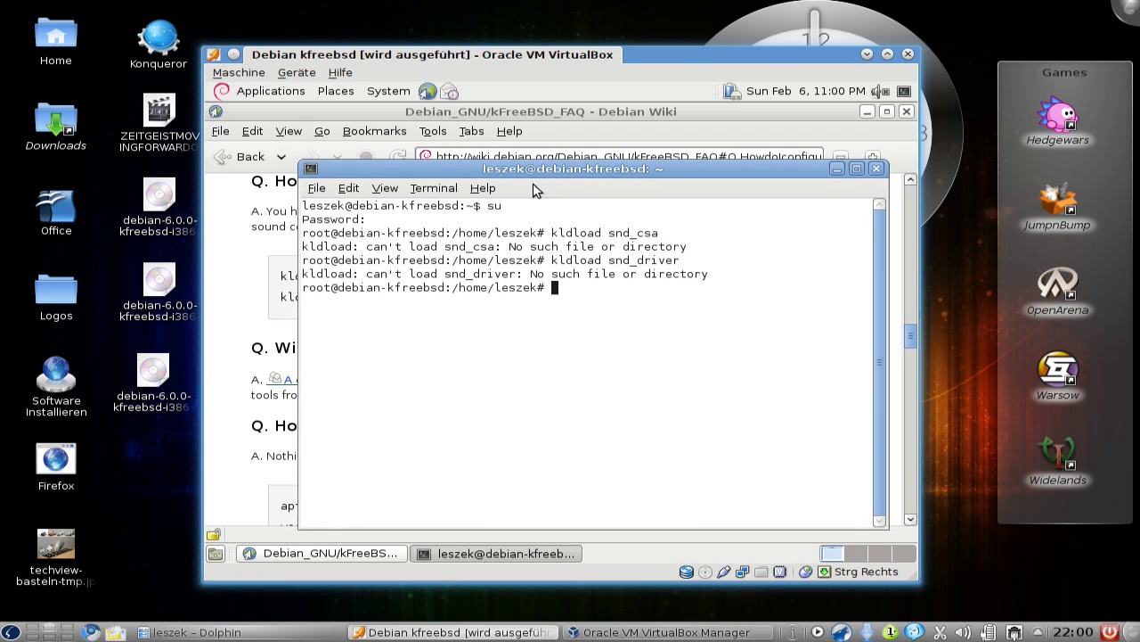
Step: Close the root terminal and scroll the Debian Wiki FAQ back to the top
{"action": "left_click", "coordinate": [878, 169]}
{"action": "left_click", "coordinate": [666, 408]}
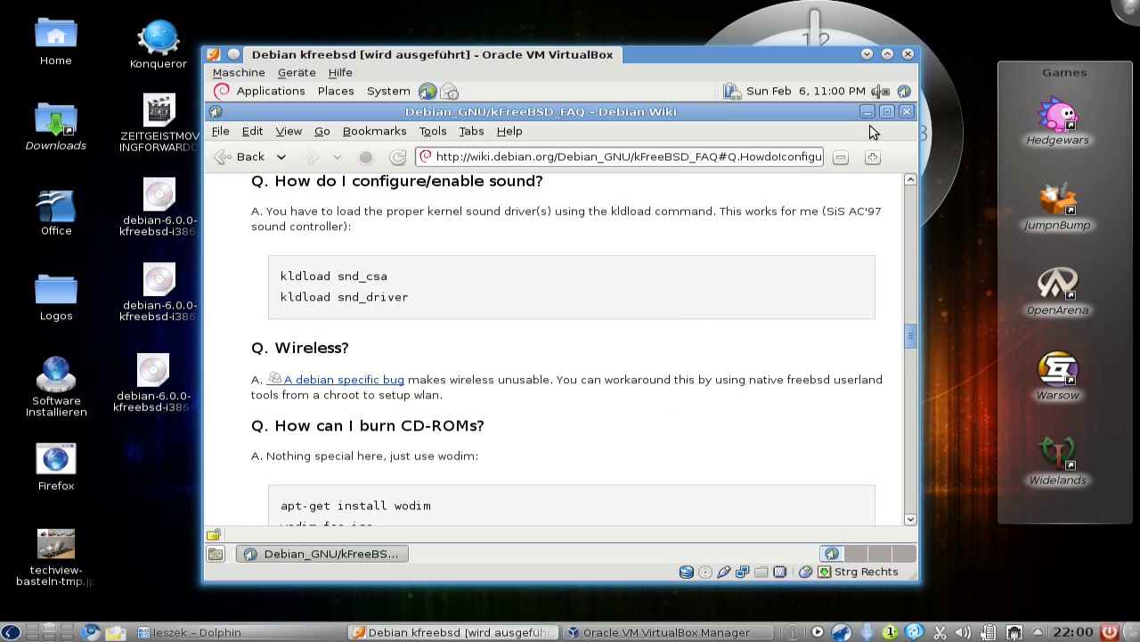
{"action": "scroll", "coordinate": [683, 363], "scroll_direction": "down", "scroll_amount": 2}
{"action": "scroll", "coordinate": [680, 371], "scroll_direction": "down", "scroll_amount": 1}
{"action": "scroll", "coordinate": [680, 370], "scroll_direction": "up", "scroll_amount": 4}
{"action": "scroll", "coordinate": [683, 371], "scroll_direction": "up", "scroll_amount": 5}
{"action": "scroll", "coordinate": [682, 372], "scroll_direction": "up", "scroll_amount": 2}
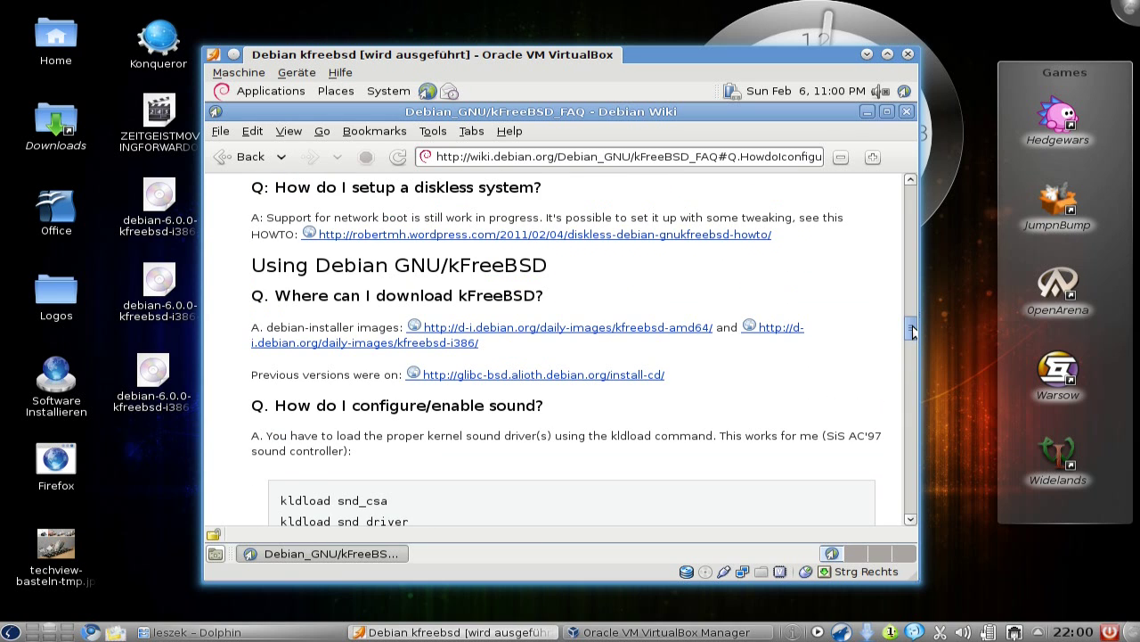
{"action": "left_click_drag", "start_coordinate": [913, 331], "coordinate": [912, 203]}
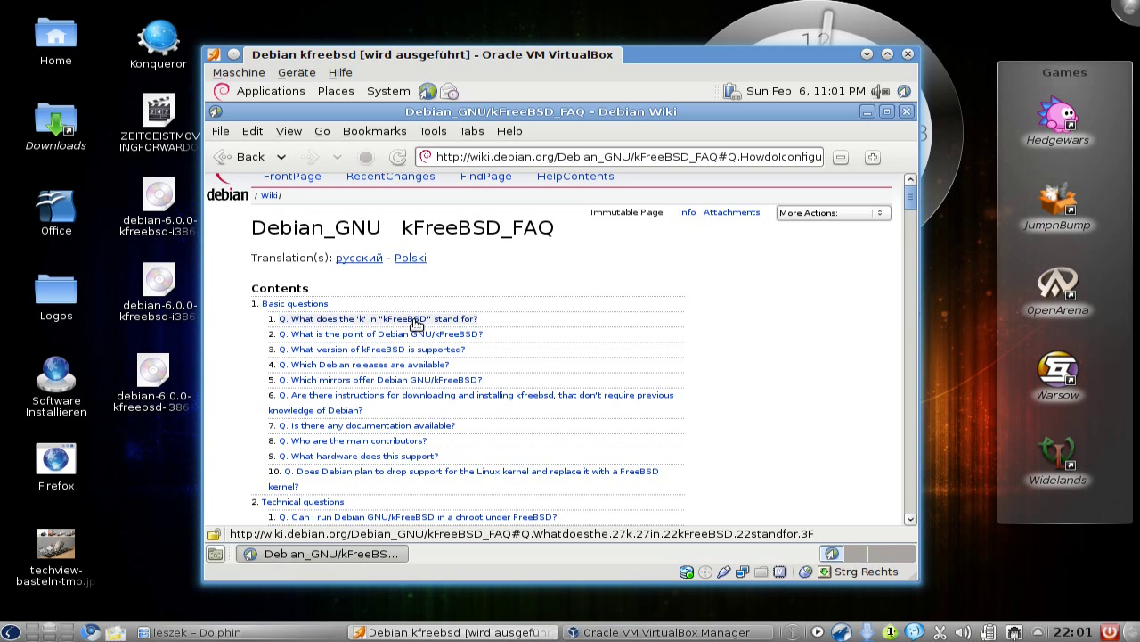
Step: Scroll through the FAQ contents, minimize the browser, and show System > Administration
{"action": "scroll", "coordinate": [588, 352], "scroll_direction": "down", "scroll_amount": 1}
{"action": "scroll", "coordinate": [622, 365], "scroll_direction": "down", "scroll_amount": 1}
{"action": "scroll", "coordinate": [622, 366], "scroll_direction": "down", "scroll_amount": 1}
{"action": "scroll", "coordinate": [622, 365], "scroll_direction": "down", "scroll_amount": 1}
{"action": "scroll", "coordinate": [622, 365], "scroll_direction": "down", "scroll_amount": 2}
{"action": "scroll", "coordinate": [622, 365], "scroll_direction": "down", "scroll_amount": 2}
{"action": "scroll", "coordinate": [622, 365], "scroll_direction": "down", "scroll_amount": 1}
{"action": "left_click", "coordinate": [873, 112]}
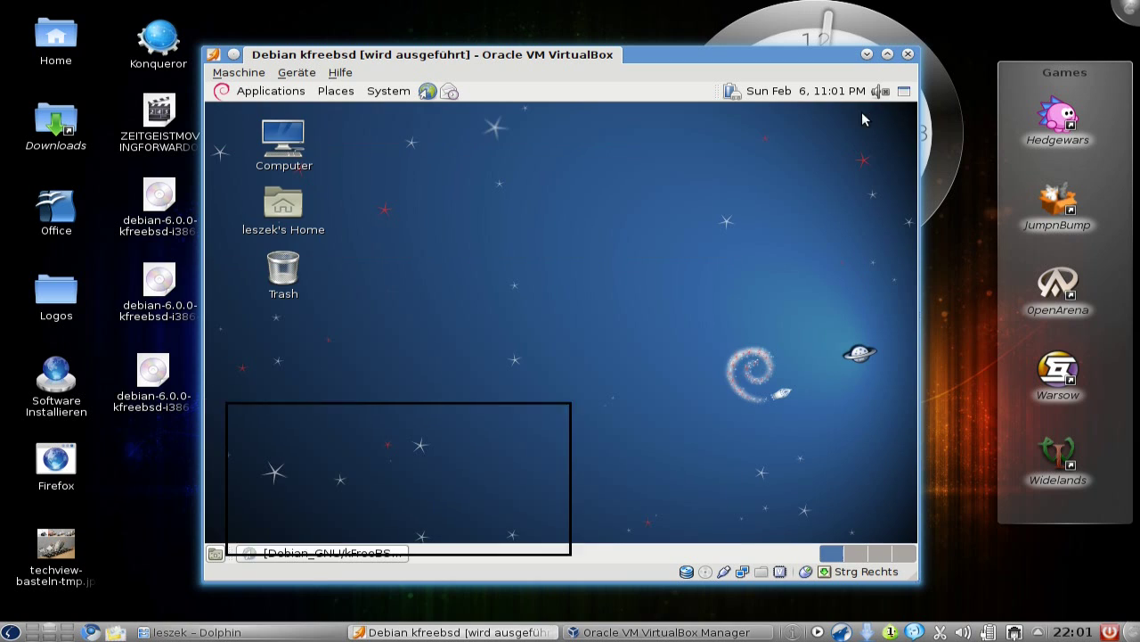
{"action": "left_click", "coordinate": [391, 92]}
{"action": "mouse_move", "coordinate": [422, 136]}
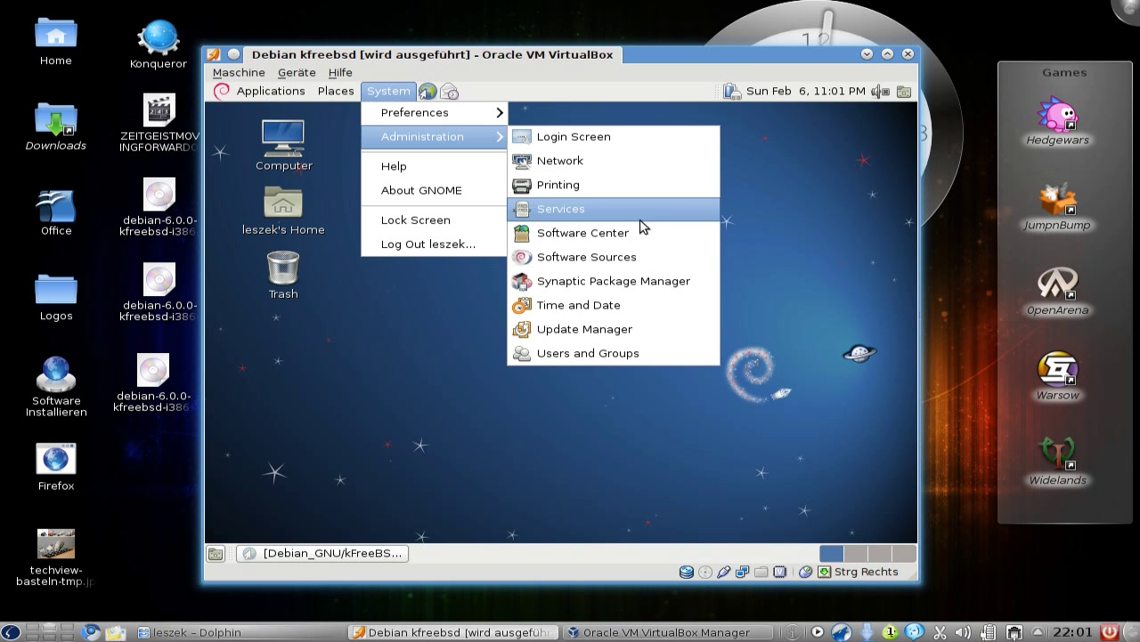
Step: Launch Synaptic Package Manager and close the 'Granted permissions' notice
{"action": "left_click", "coordinate": [641, 283]}
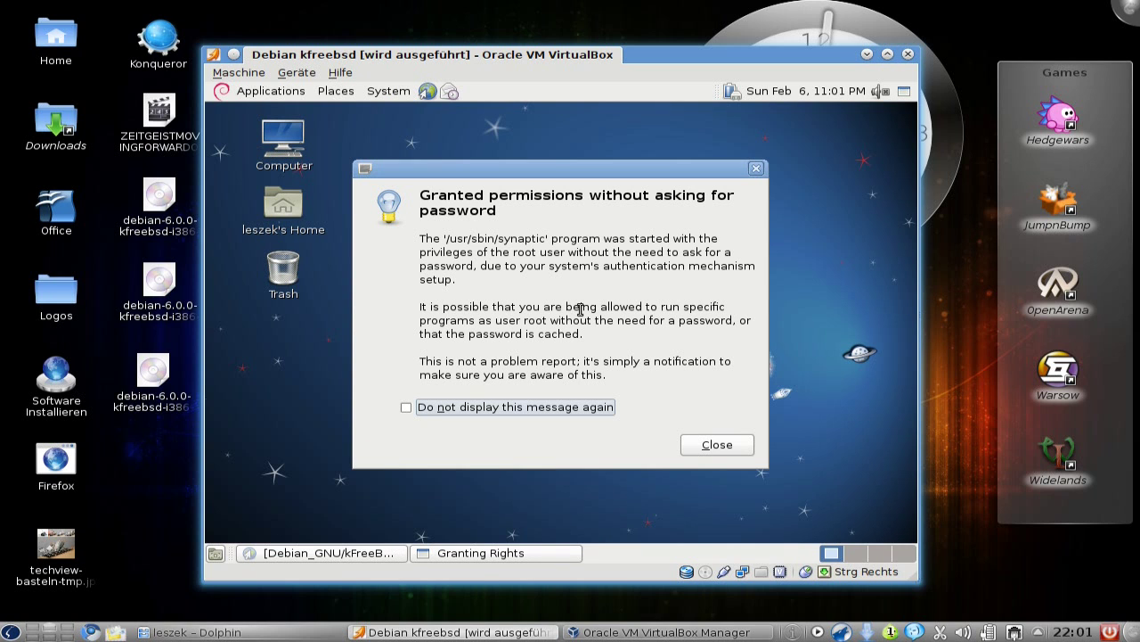
{"action": "left_click", "coordinate": [710, 450]}
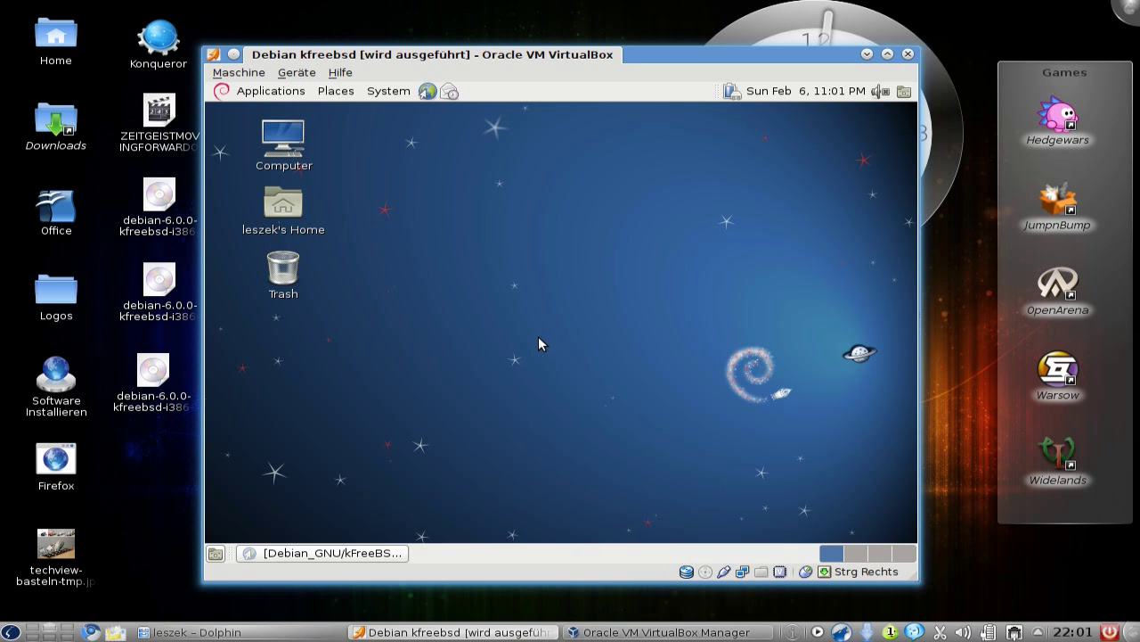
Step: Open the user's Home folder, check the empty Downloads and Pictures folders, and return home
{"action": "double_click", "coordinate": [285, 204]}
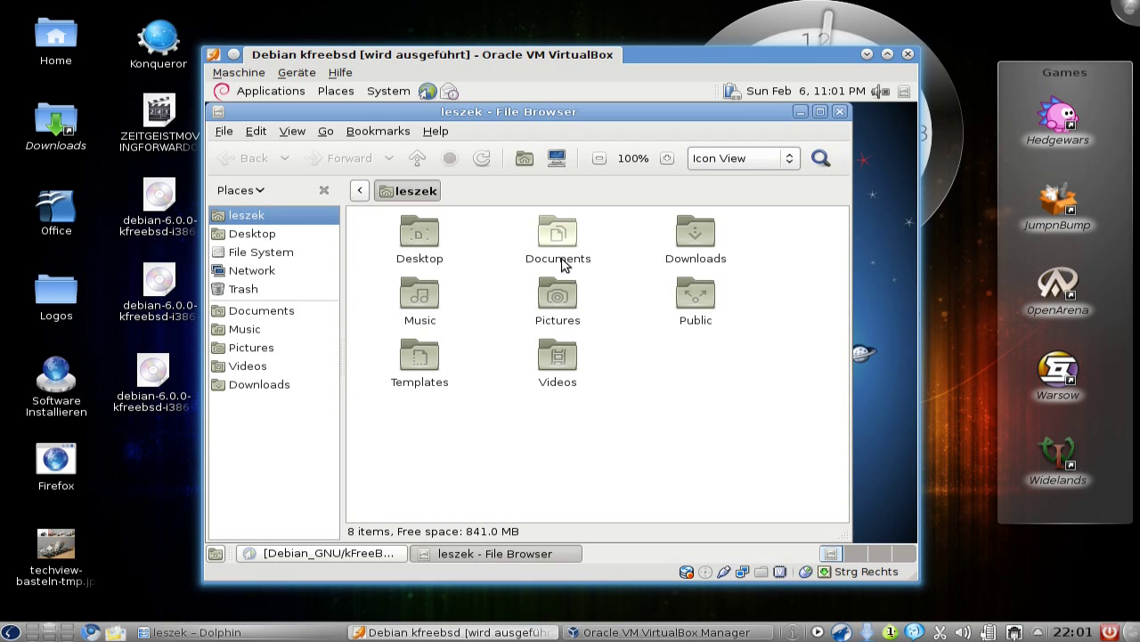
{"action": "double_click", "coordinate": [693, 266]}
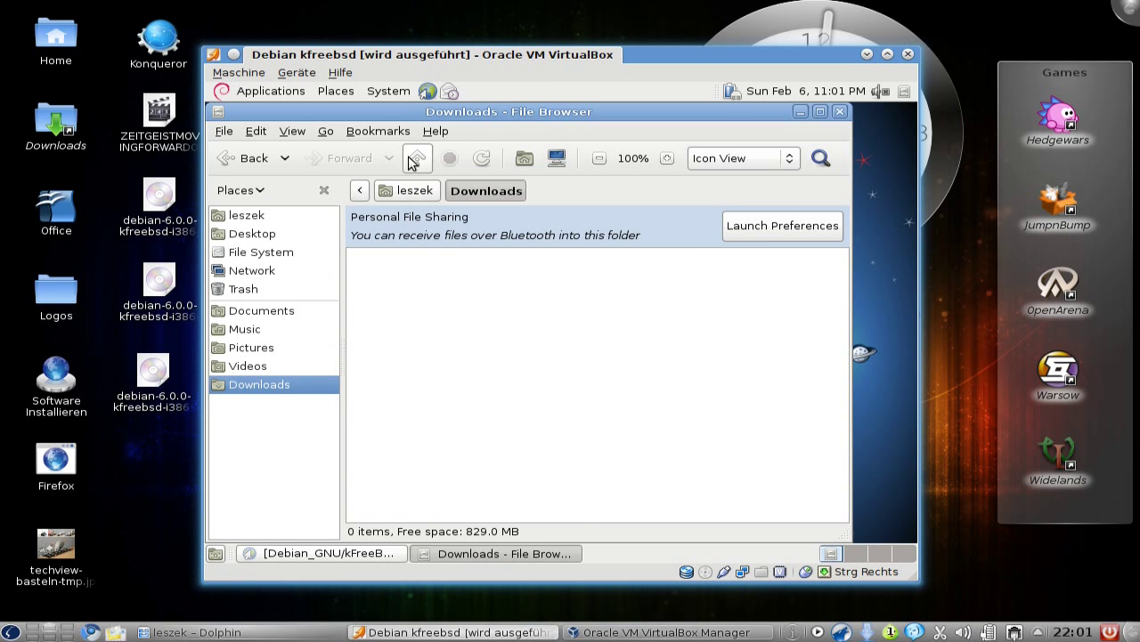
{"action": "left_click", "coordinate": [772, 226]}
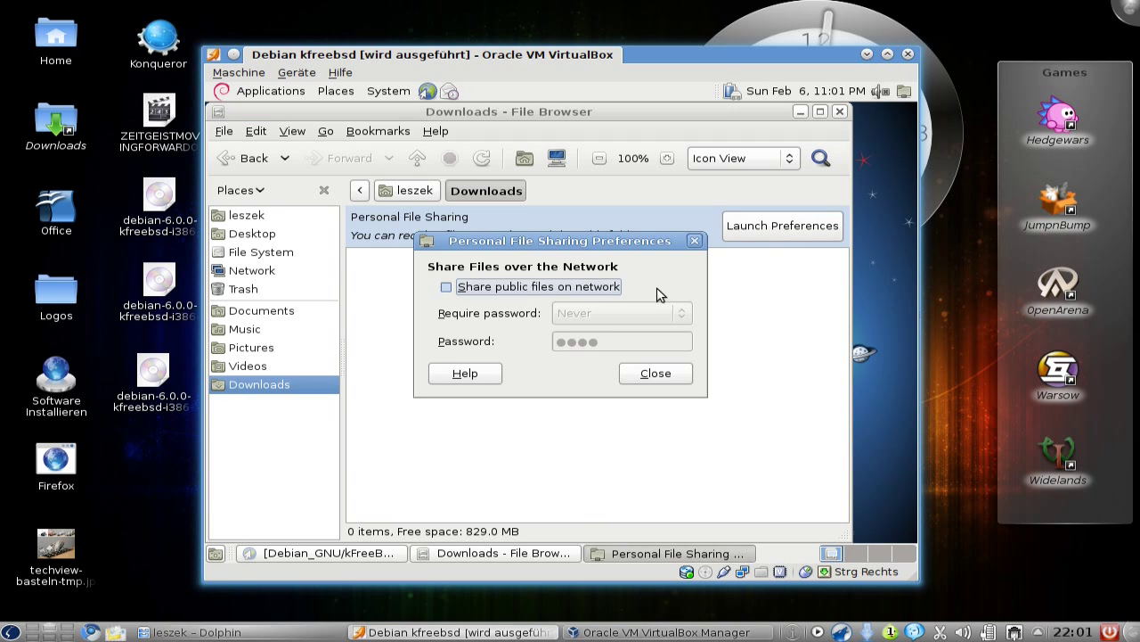
{"action": "left_click", "coordinate": [671, 376]}
{"action": "left_click", "coordinate": [431, 189]}
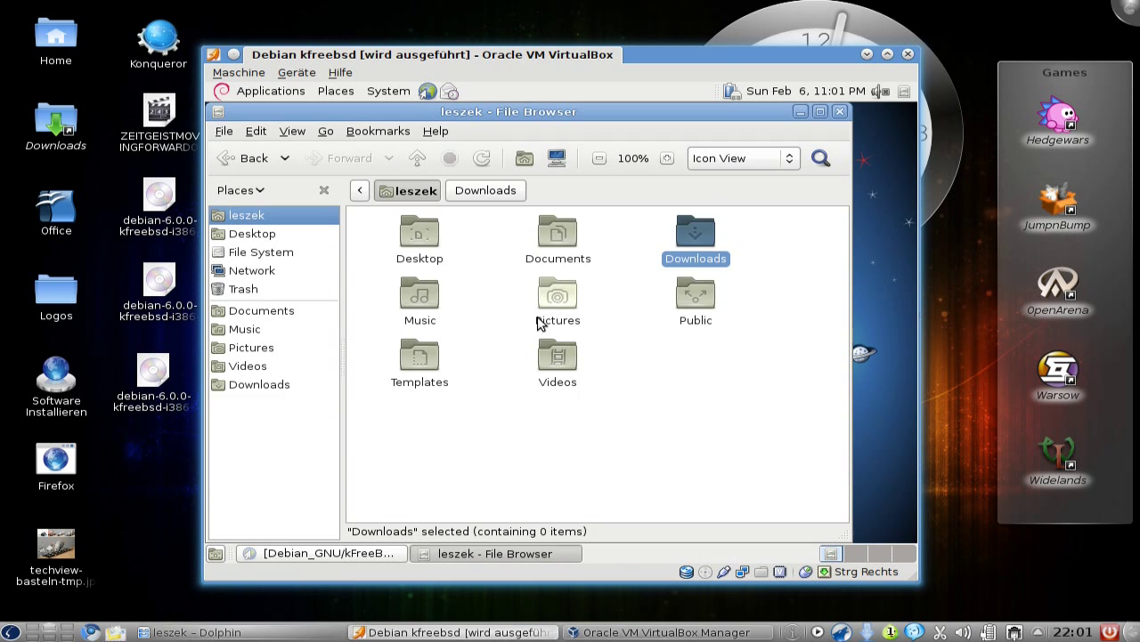
{"action": "double_click", "coordinate": [573, 327]}
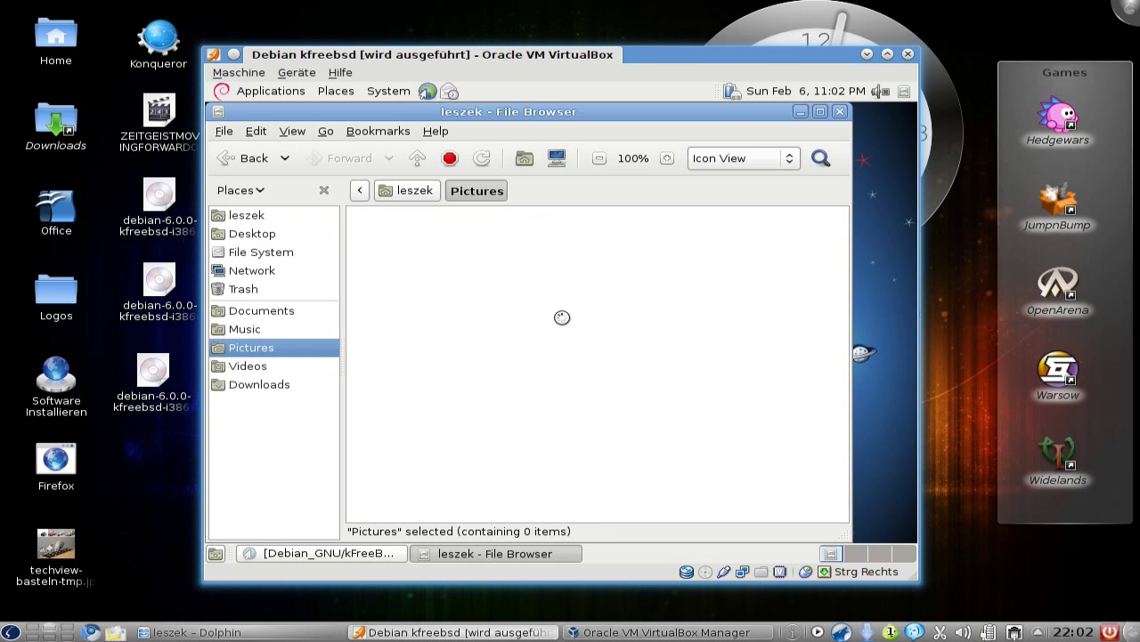
{"action": "left_click", "coordinate": [417, 158]}
{"action": "left_click", "coordinate": [675, 352]}
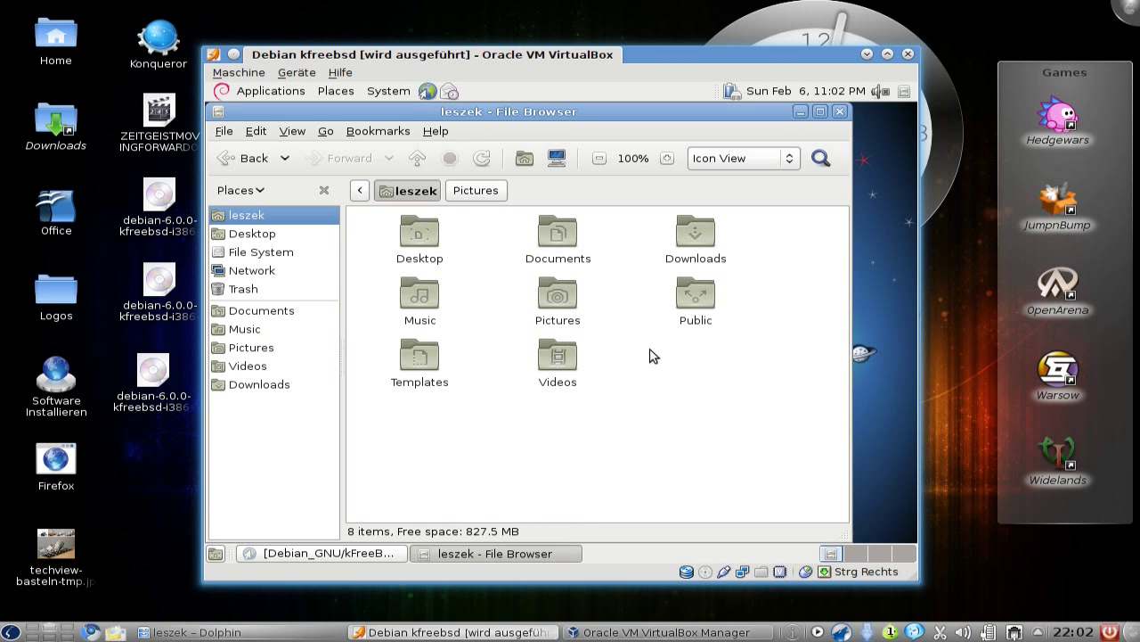
Step: Show the guest's root file system and peek into the home folder
{"action": "left_click", "coordinate": [264, 254]}
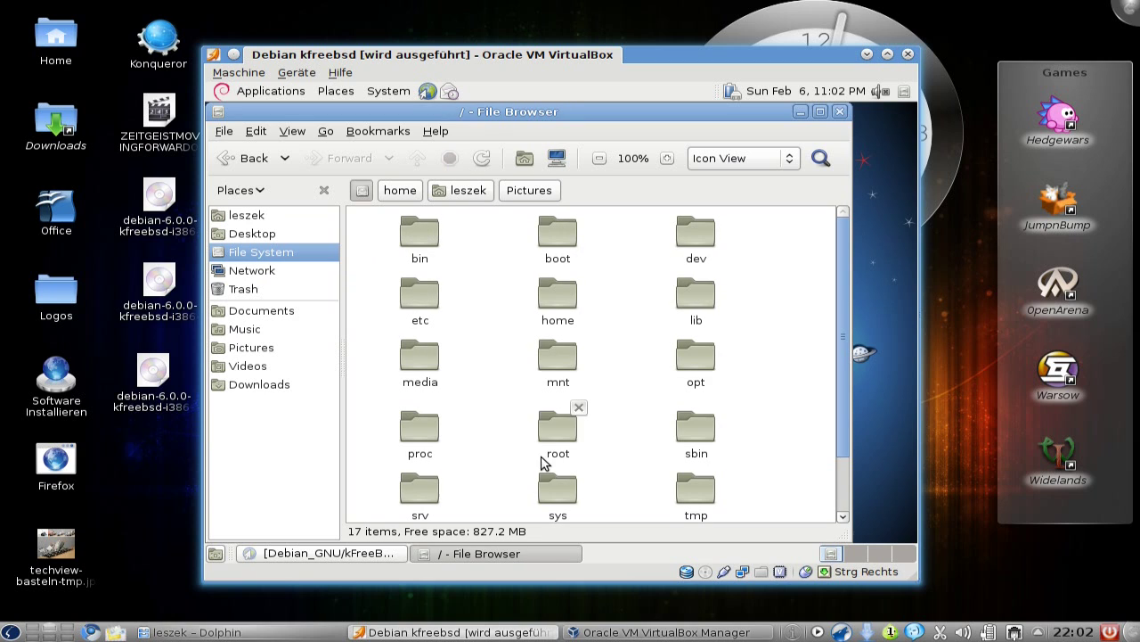
{"action": "scroll", "coordinate": [477, 365], "scroll_direction": "down", "scroll_amount": 1}
{"action": "scroll", "coordinate": [476, 363], "scroll_direction": "down", "scroll_amount": 1}
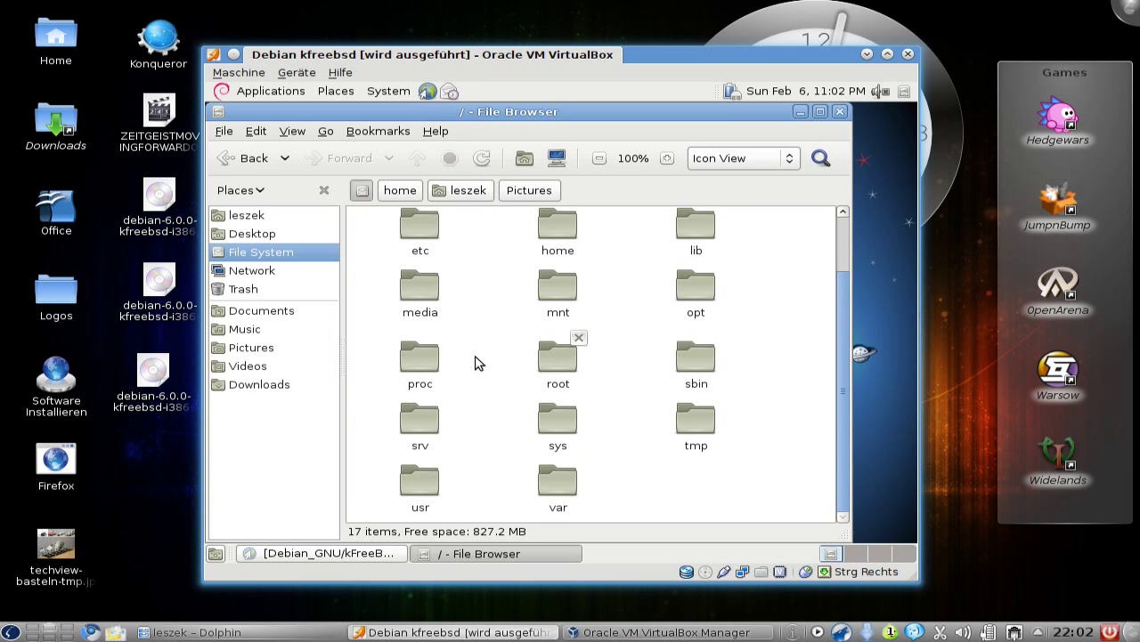
{"action": "scroll", "coordinate": [477, 363], "scroll_direction": "up", "scroll_amount": 2}
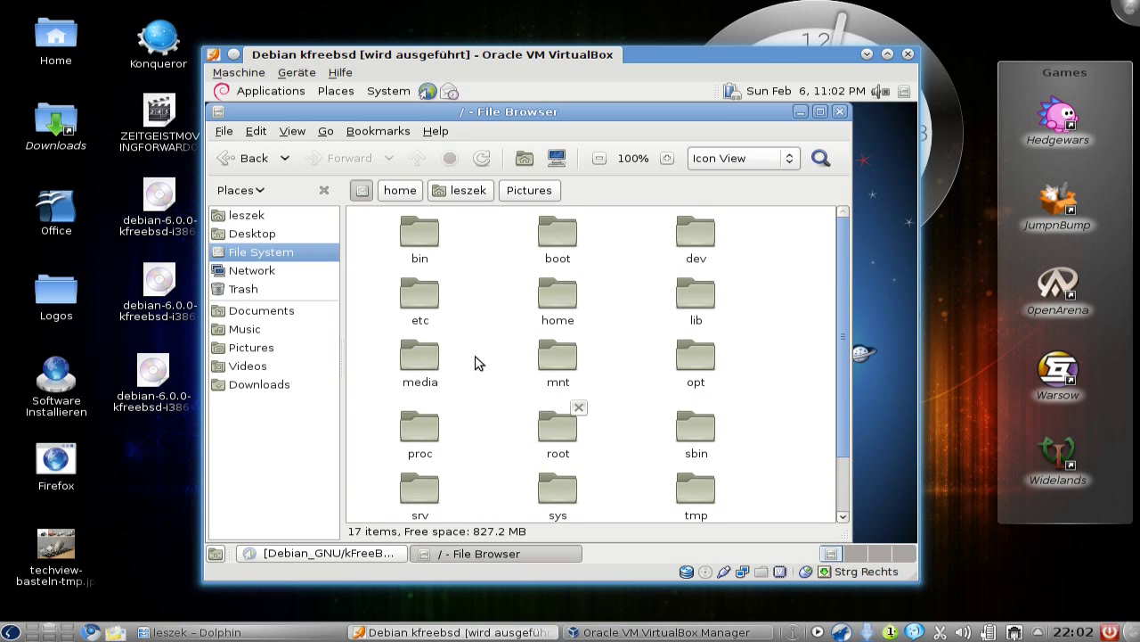
{"action": "double_click", "coordinate": [545, 322]}
{"action": "left_click", "coordinate": [431, 266]}
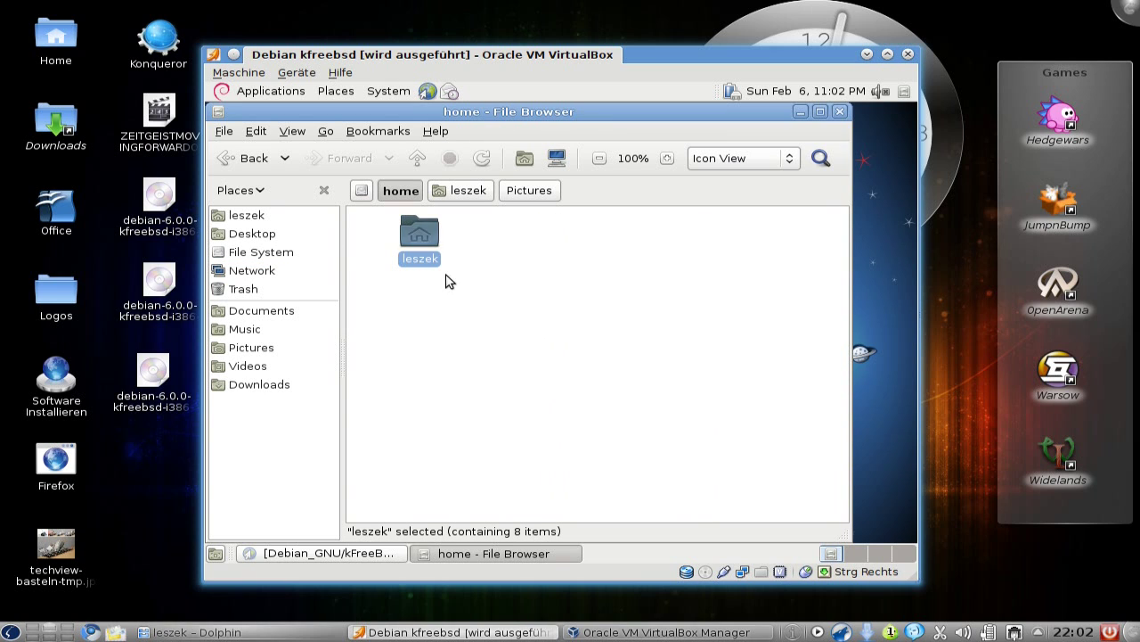
{"action": "left_click", "coordinate": [358, 194]}
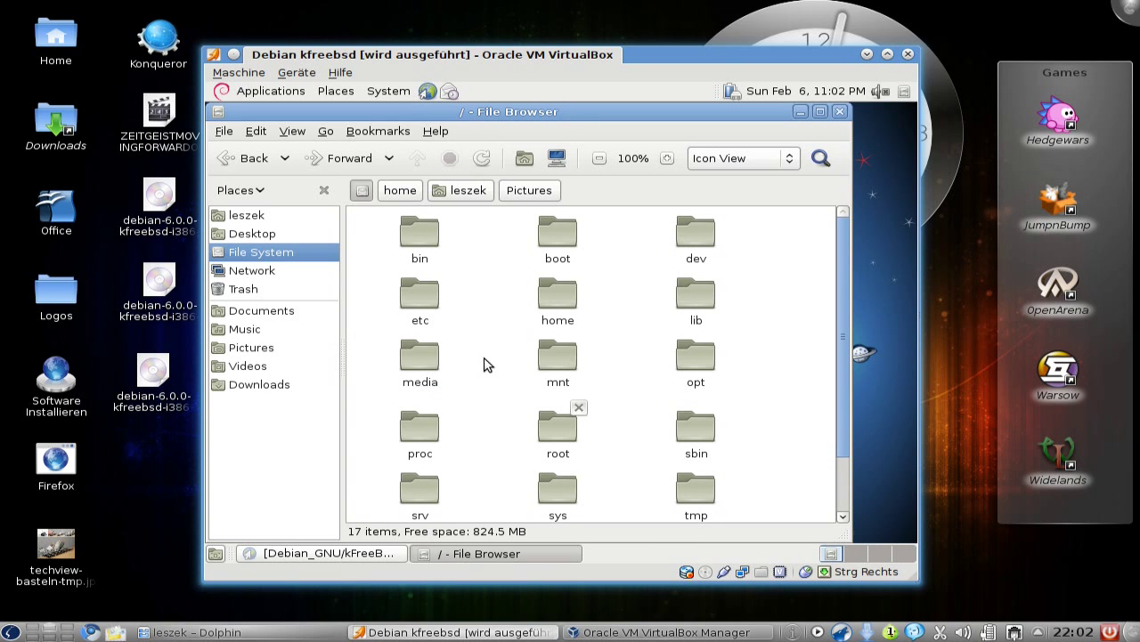
Step: Open the usr folder, go back up to root, and close the file browser
{"action": "scroll", "coordinate": [486, 363], "scroll_direction": "down", "scroll_amount": 2}
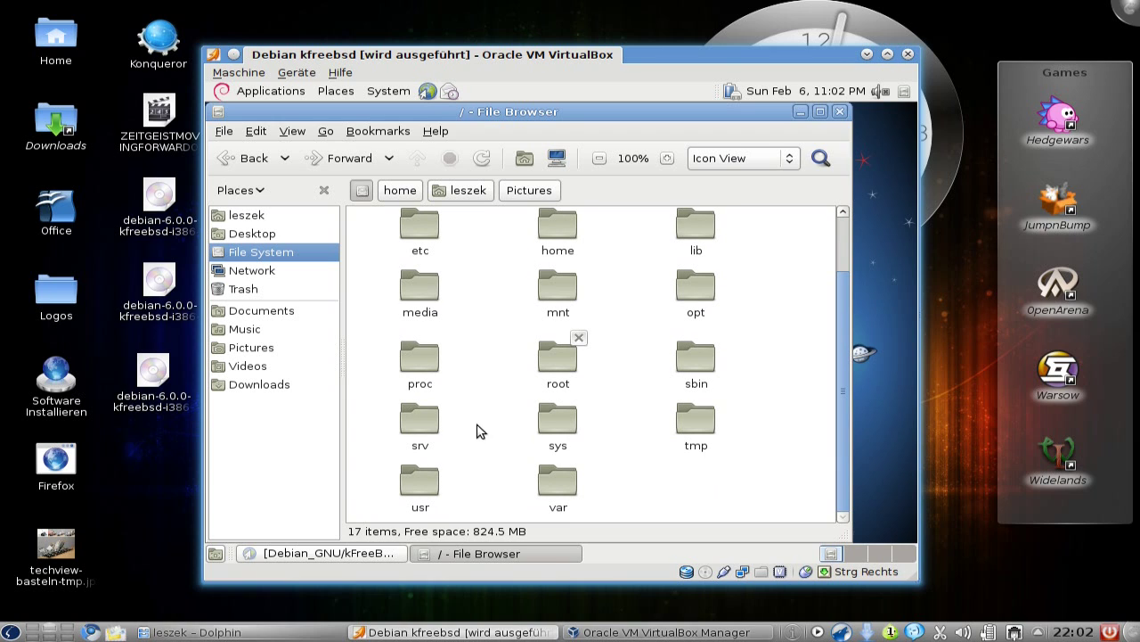
{"action": "double_click", "coordinate": [429, 489]}
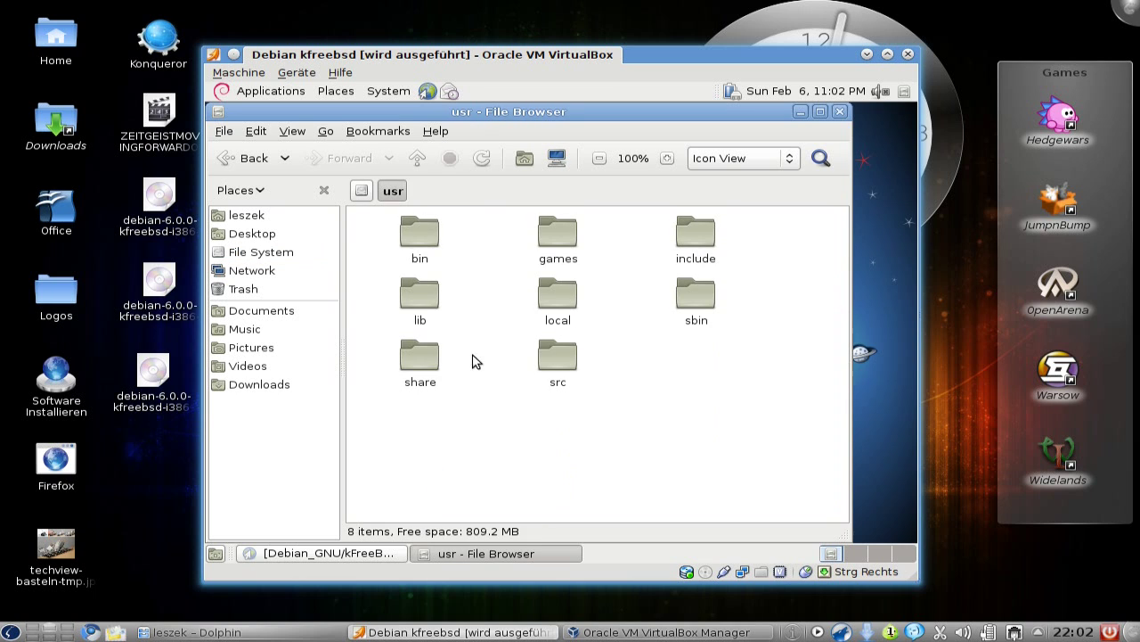
{"action": "left_click", "coordinate": [417, 158]}
{"action": "left_click", "coordinate": [484, 283]}
{"action": "scroll", "coordinate": [487, 294], "scroll_direction": "up", "scroll_amount": 1}
{"action": "scroll", "coordinate": [489, 298], "scroll_direction": "up", "scroll_amount": 1}
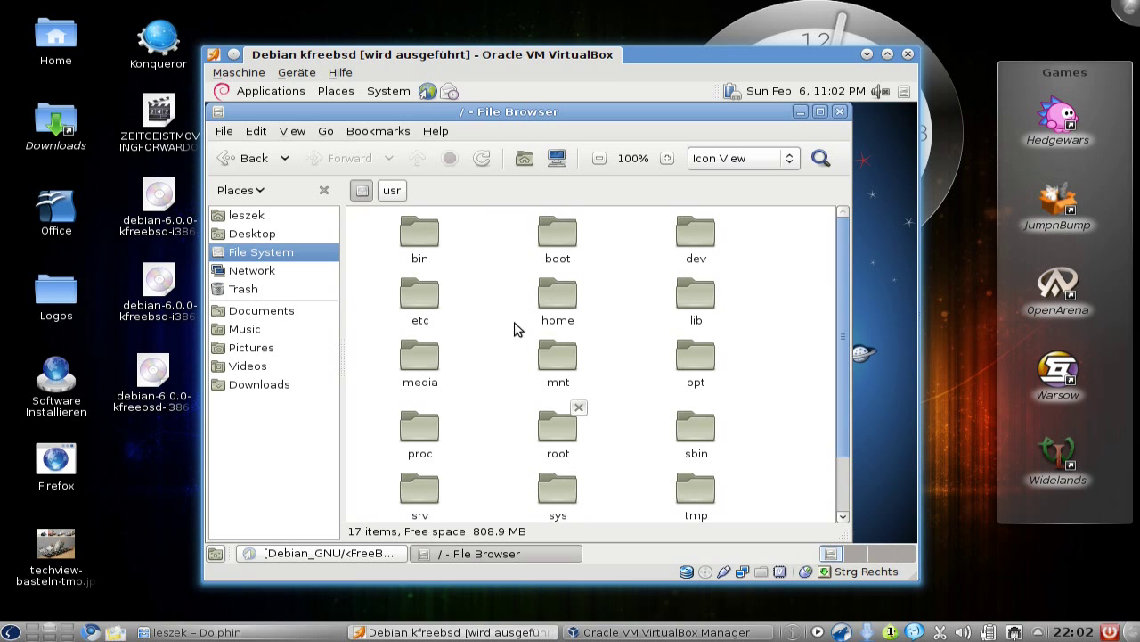
{"action": "scroll", "coordinate": [612, 337], "scroll_direction": "down", "scroll_amount": 2}
{"action": "scroll", "coordinate": [612, 337], "scroll_direction": "up", "scroll_amount": 2}
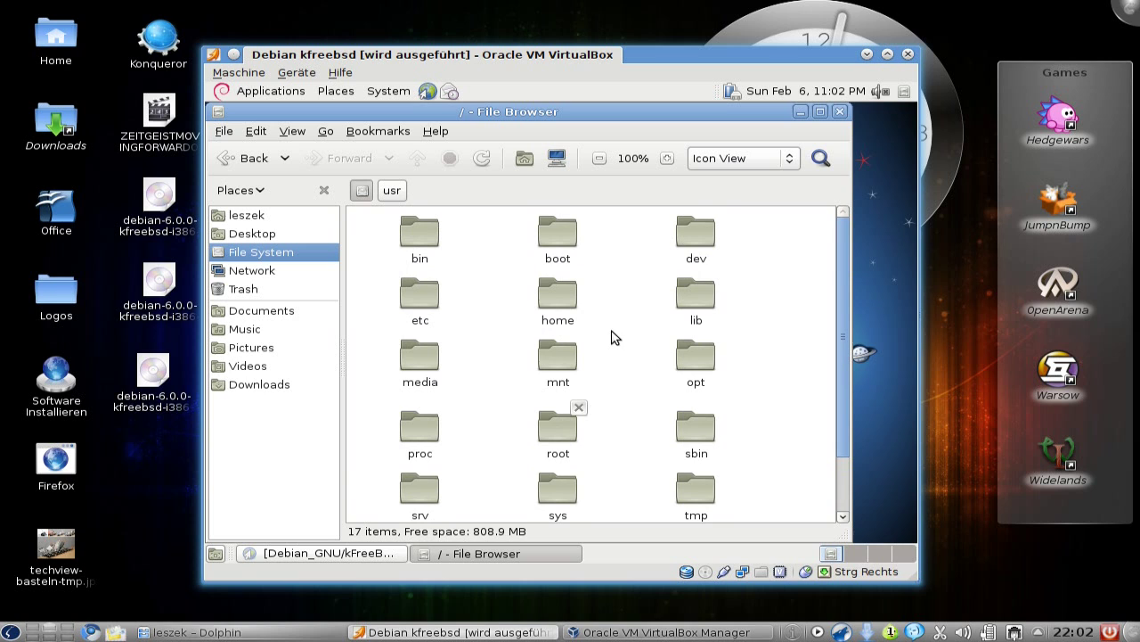
{"action": "left_click", "coordinate": [839, 114]}
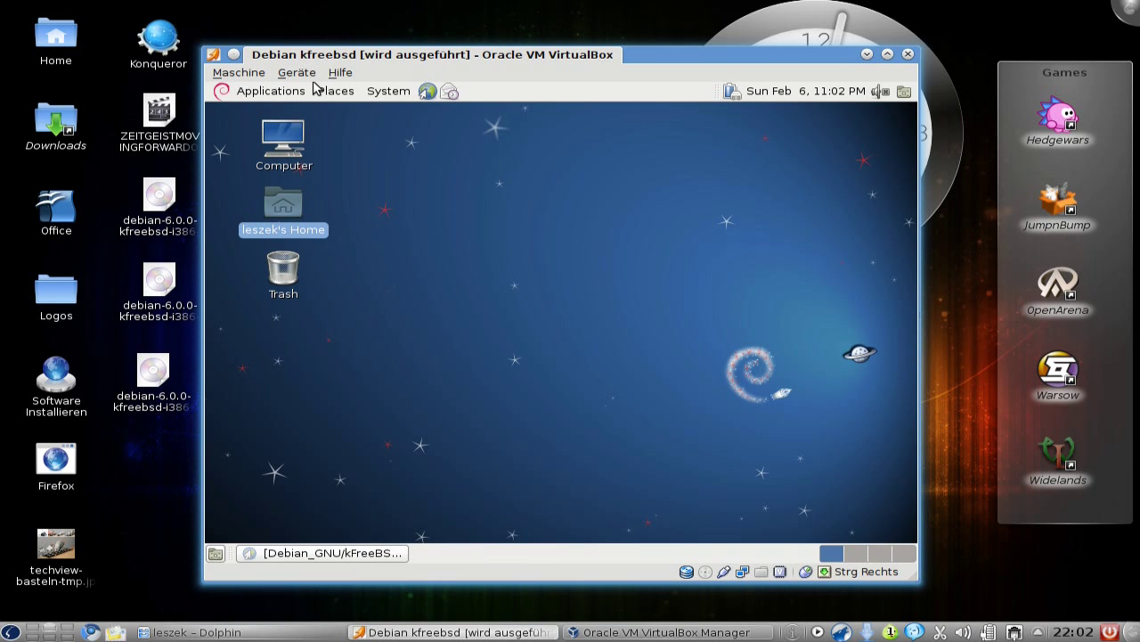
Step: Launch System Monitor from System Tools and view its System overview of Debian 6.0 kFreeBSD
{"action": "left_click", "coordinate": [385, 91]}
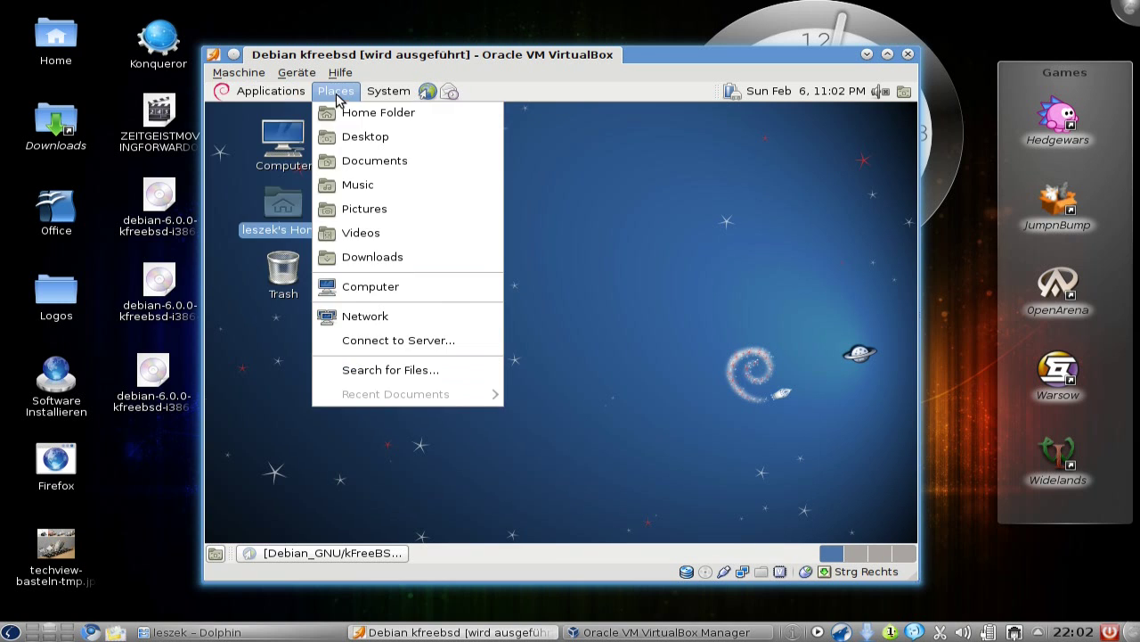
{"action": "mouse_move", "coordinate": [273, 257]}
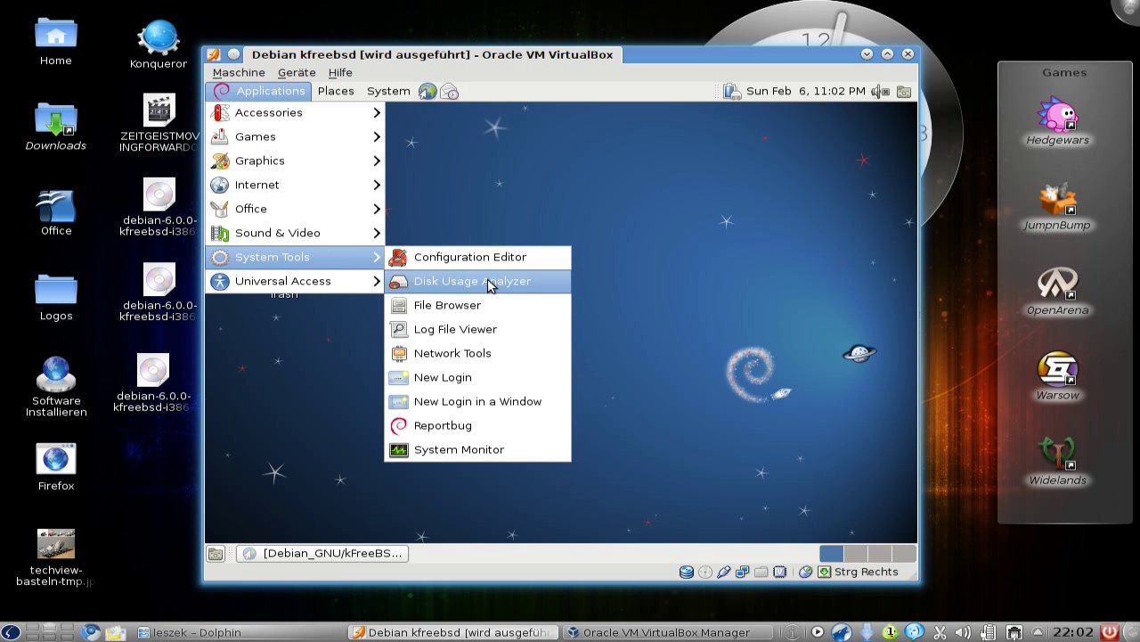
{"action": "left_click", "coordinate": [492, 450]}
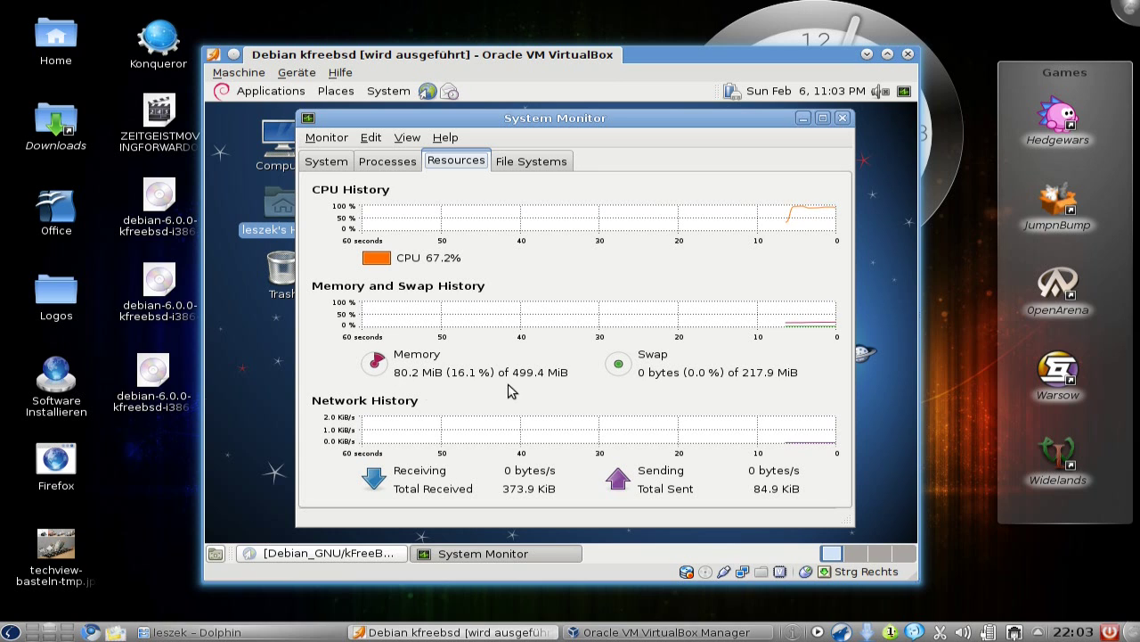
{"action": "left_click", "coordinate": [323, 162]}
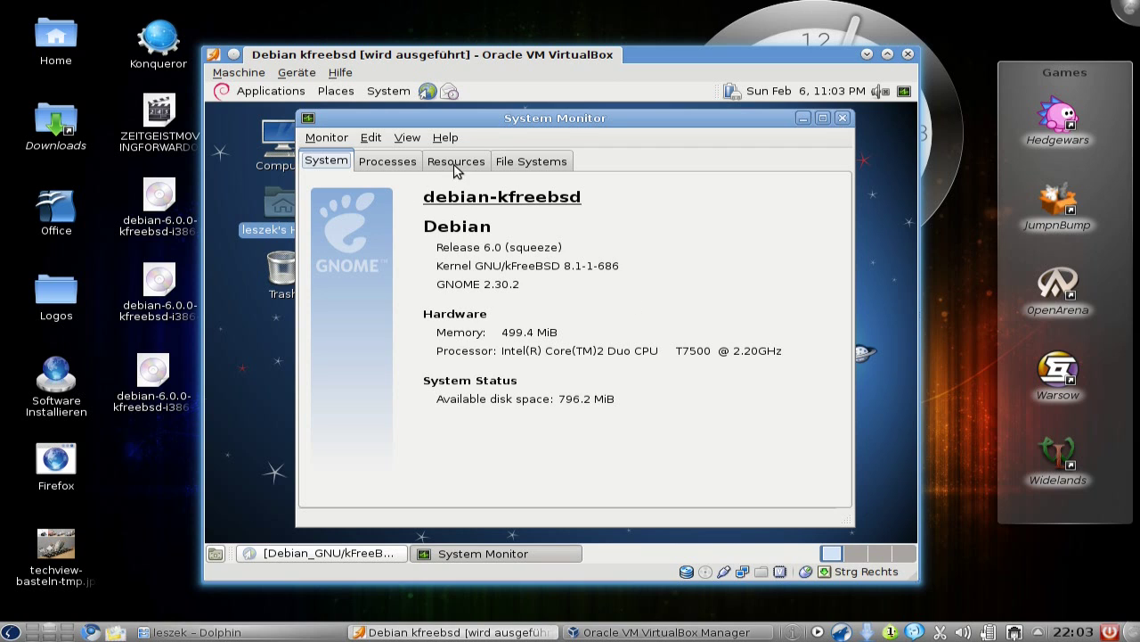
Step: Review System Monitor's Processes and File Systems tabs
{"action": "left_click", "coordinate": [366, 160]}
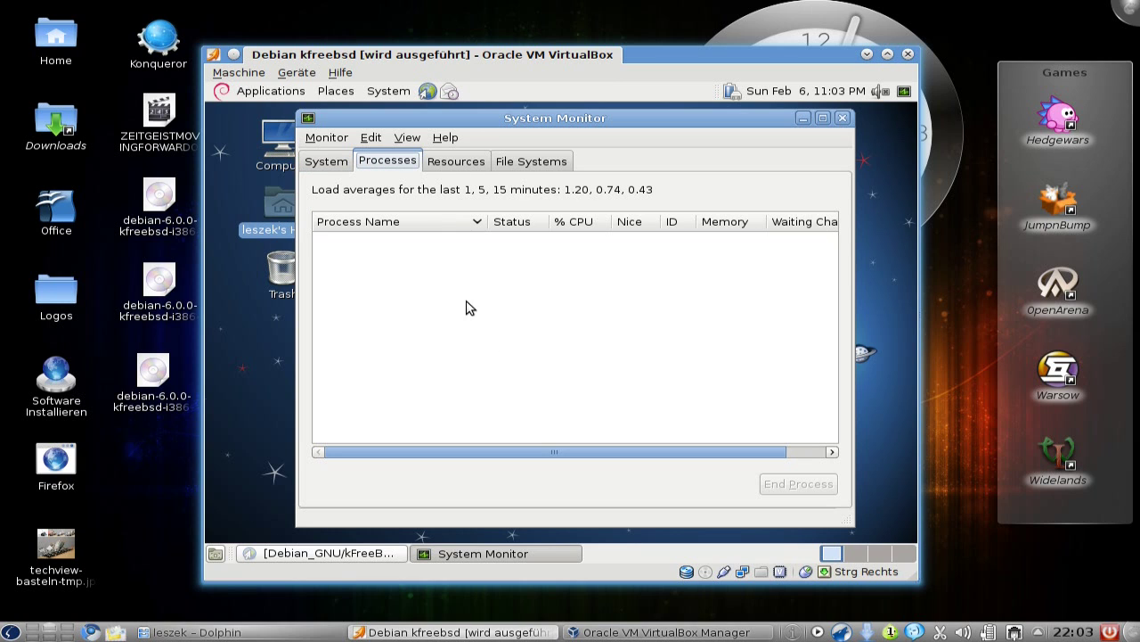
{"action": "left_click_drag", "start_coordinate": [650, 452], "coordinate": [382, 295]}
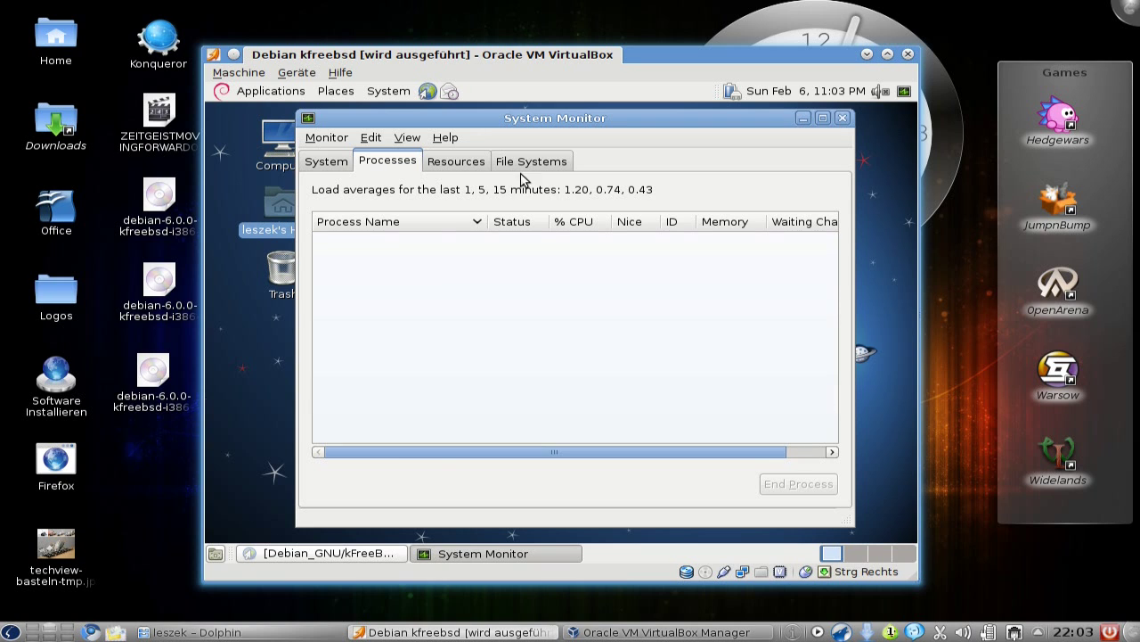
{"action": "left_click", "coordinate": [464, 161]}
{"action": "left_click", "coordinate": [521, 160]}
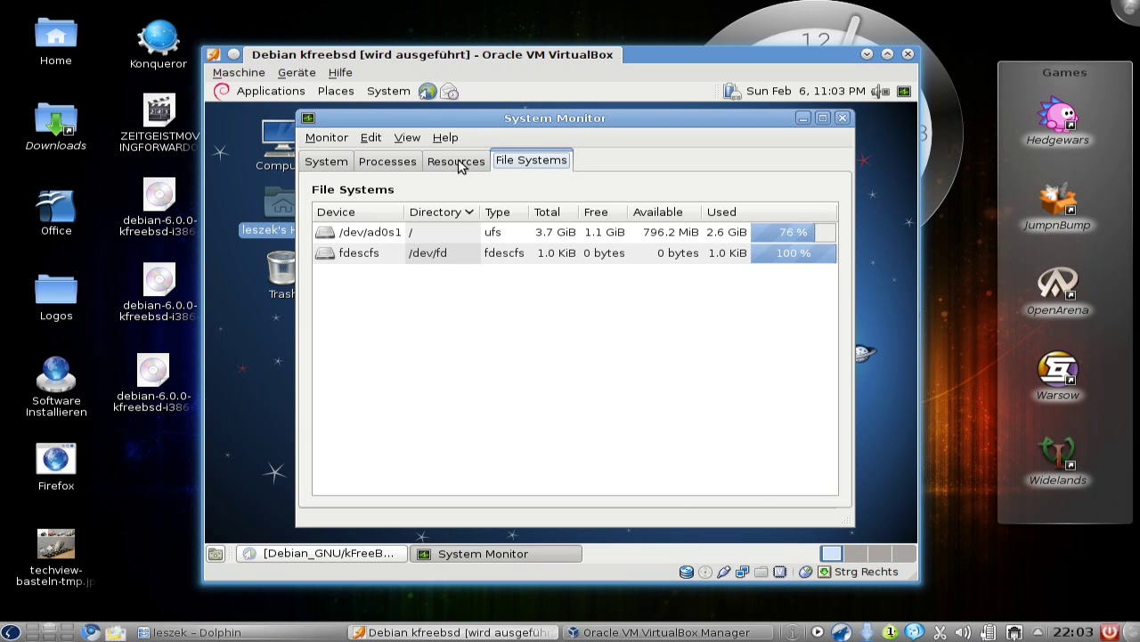
{"action": "left_click", "coordinate": [395, 162]}
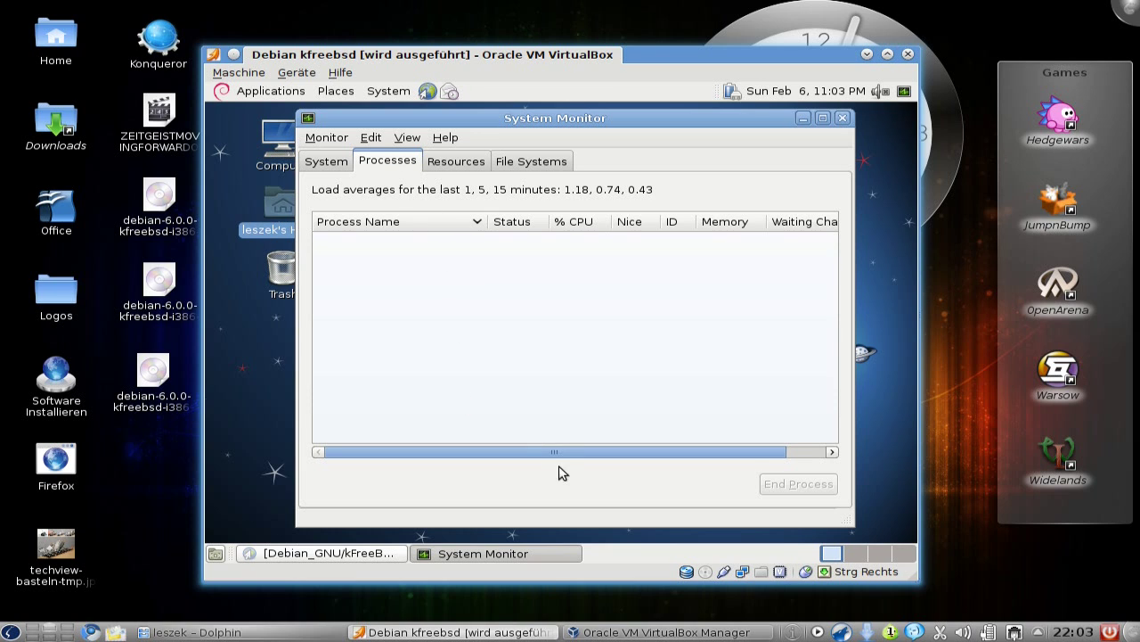
{"action": "left_click_drag", "start_coordinate": [557, 451], "coordinate": [363, 206]}
Step: Show only active processes and refresh, then close System Monitor and open the Applications menu
{"action": "left_click", "coordinate": [323, 139]}
{"action": "mouse_move", "coordinate": [371, 138]}
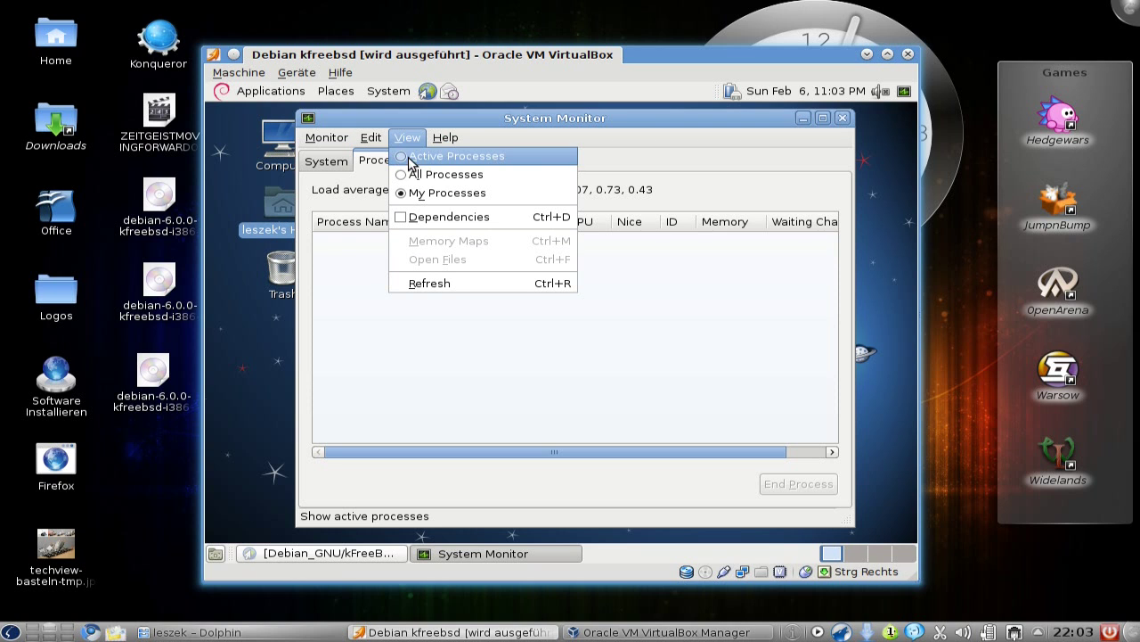
{"action": "left_click", "coordinate": [410, 176]}
{"action": "left_click", "coordinate": [407, 138]}
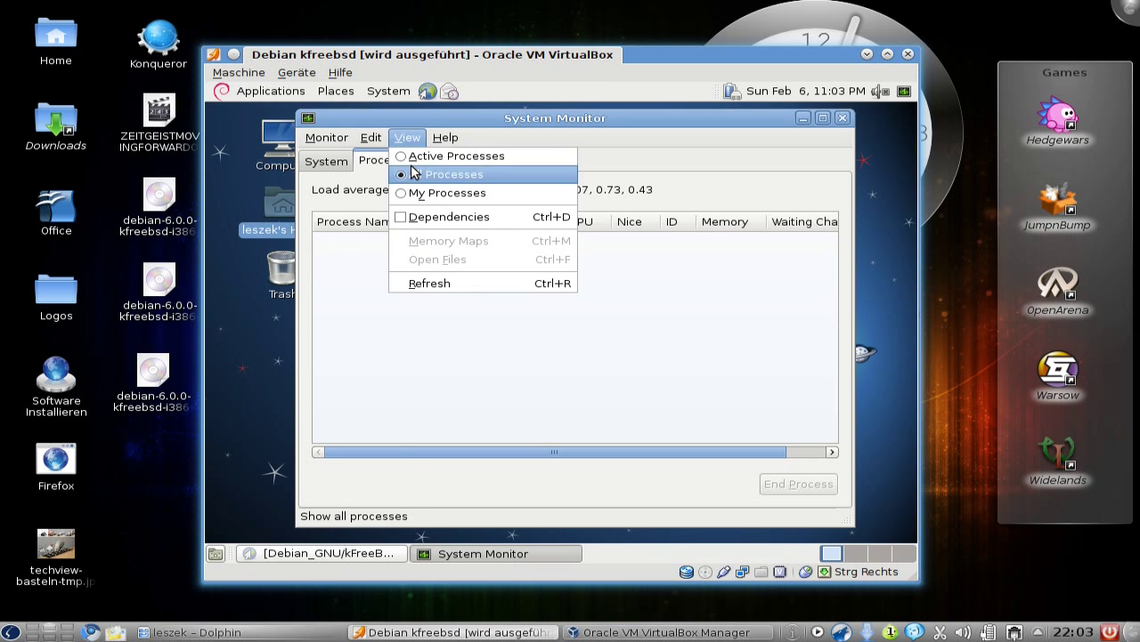
{"action": "left_click", "coordinate": [412, 160]}
{"action": "left_click", "coordinate": [407, 138]}
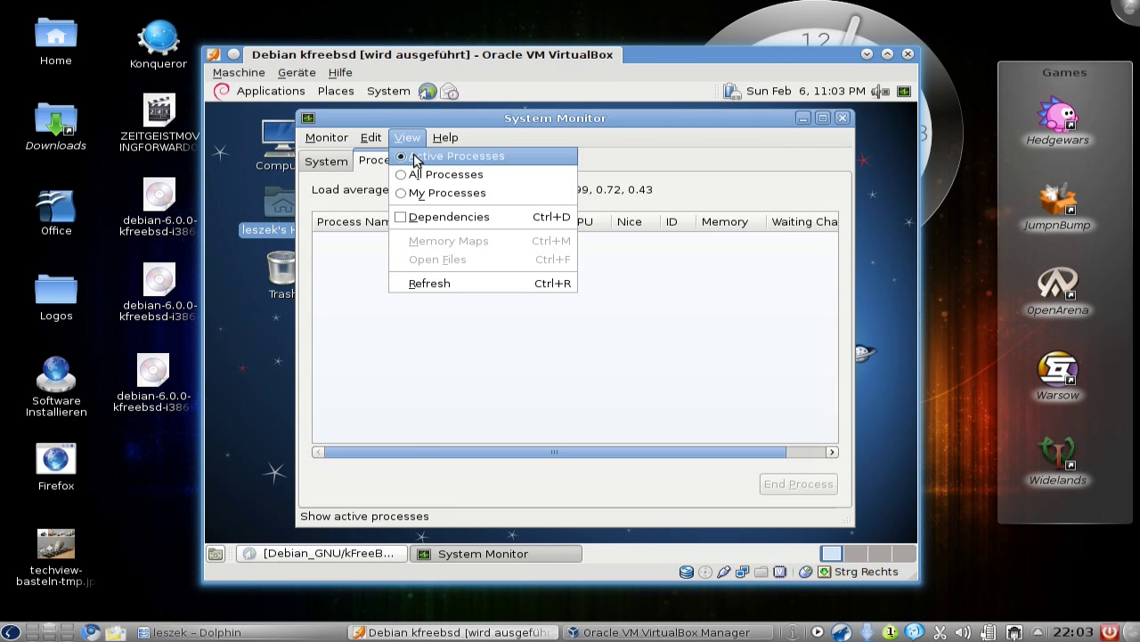
{"action": "left_click", "coordinate": [448, 284]}
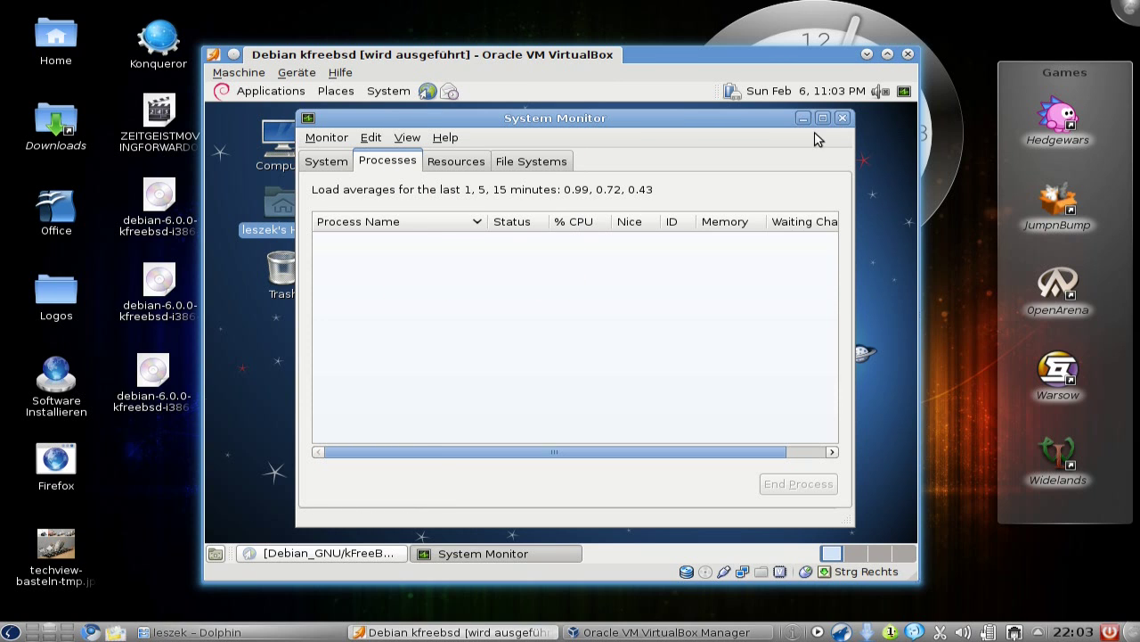
{"action": "left_click", "coordinate": [842, 118]}
{"action": "left_click", "coordinate": [260, 90]}
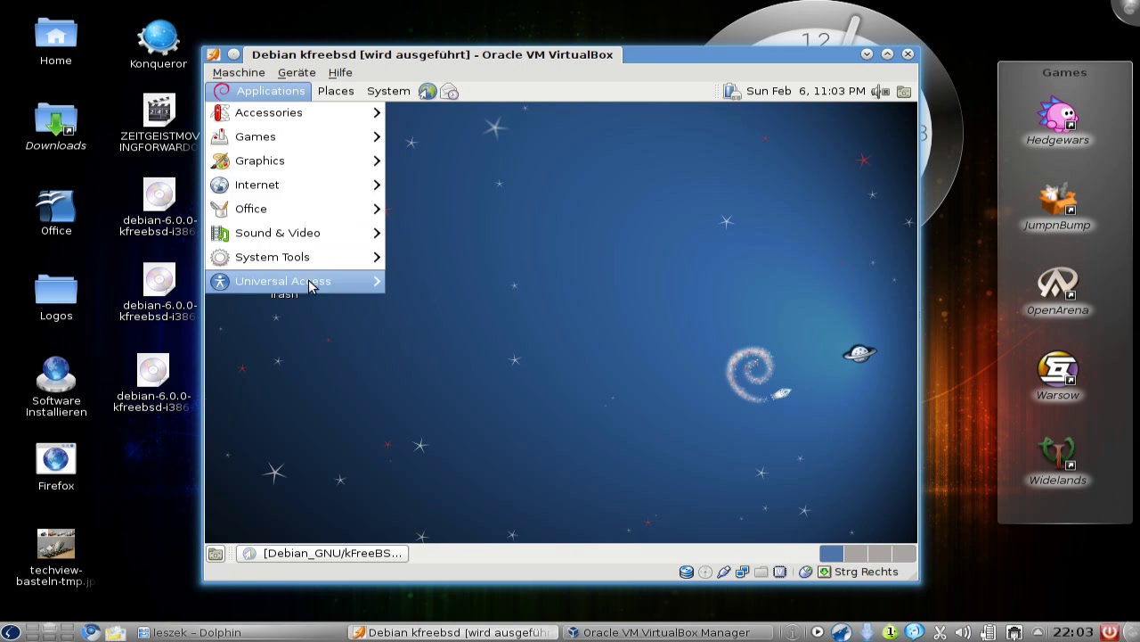
Step: In a guest terminal, view 124 tasks with top, quit, clear, and type 'ps aux | grep synaptic'
{"action": "mouse_move", "coordinate": [269, 112]}
{"action": "left_click", "coordinate": [483, 294]}
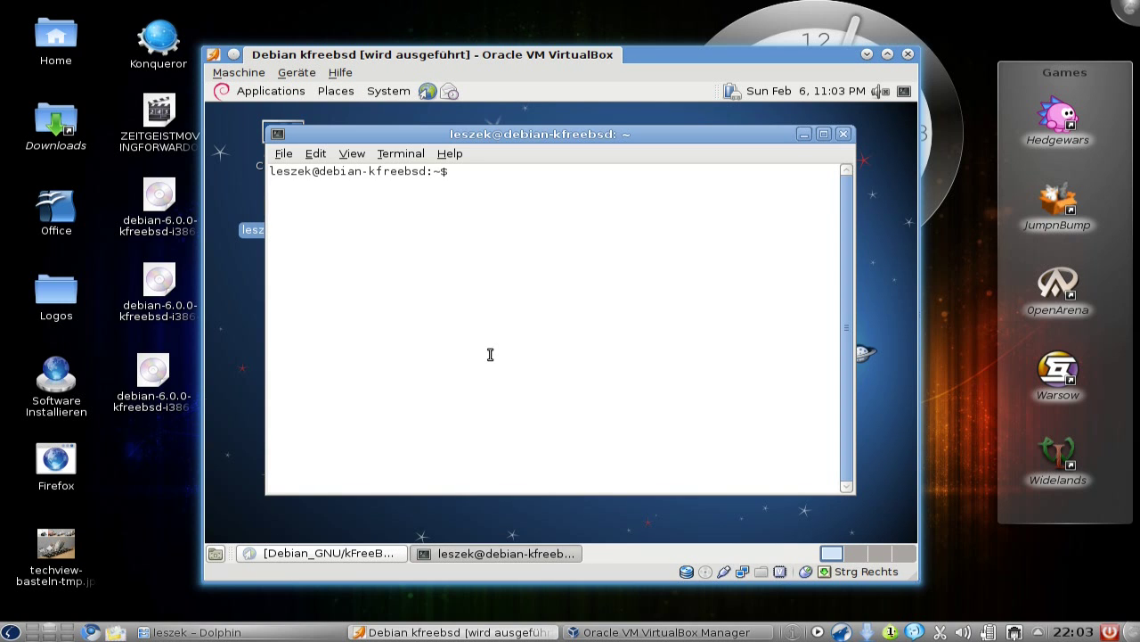
{"action": "type", "text": "ps"}
{"action": "type", "text": "top"}
{"action": "key", "text": "Return"}
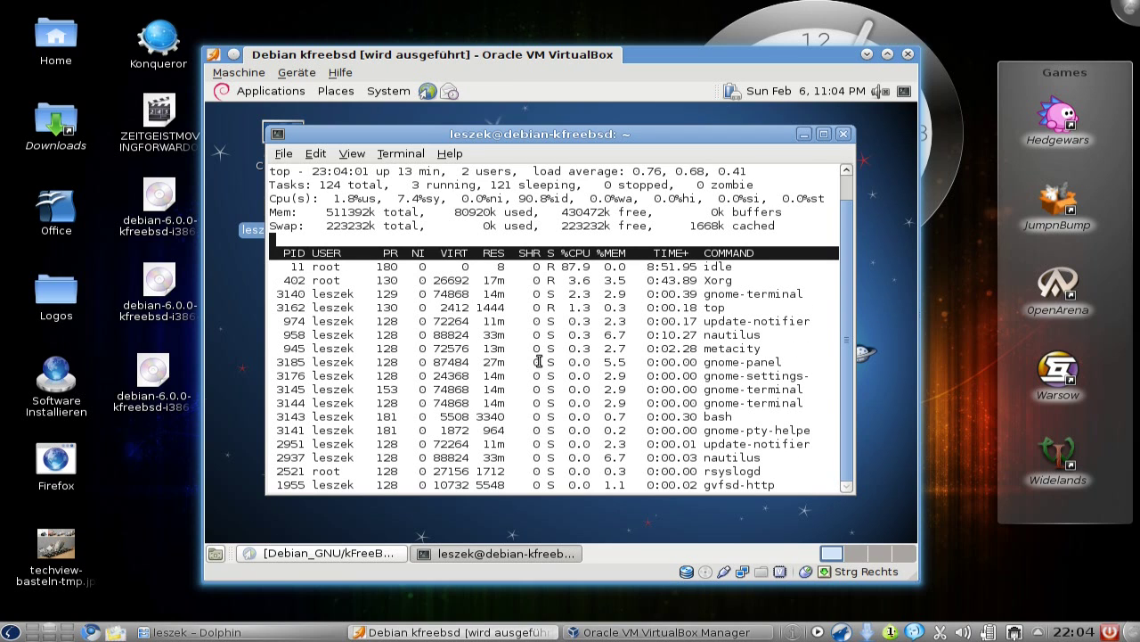
{"action": "key", "text": "q"}
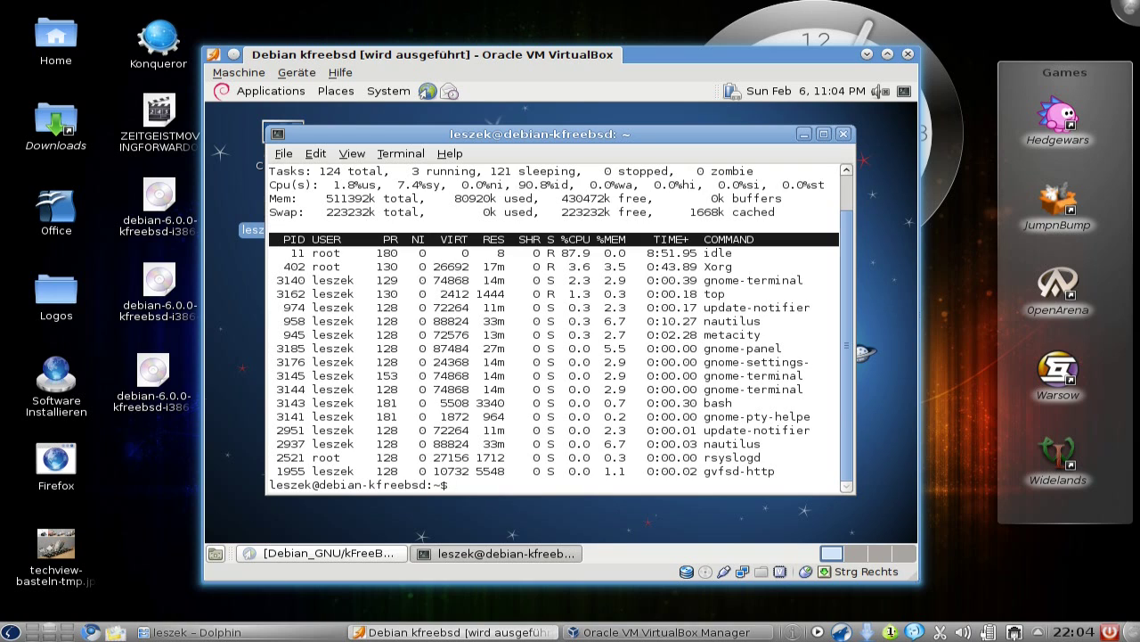
{"action": "key", "text": "ctrl+l"}
{"action": "type", "text": "ps aux "}
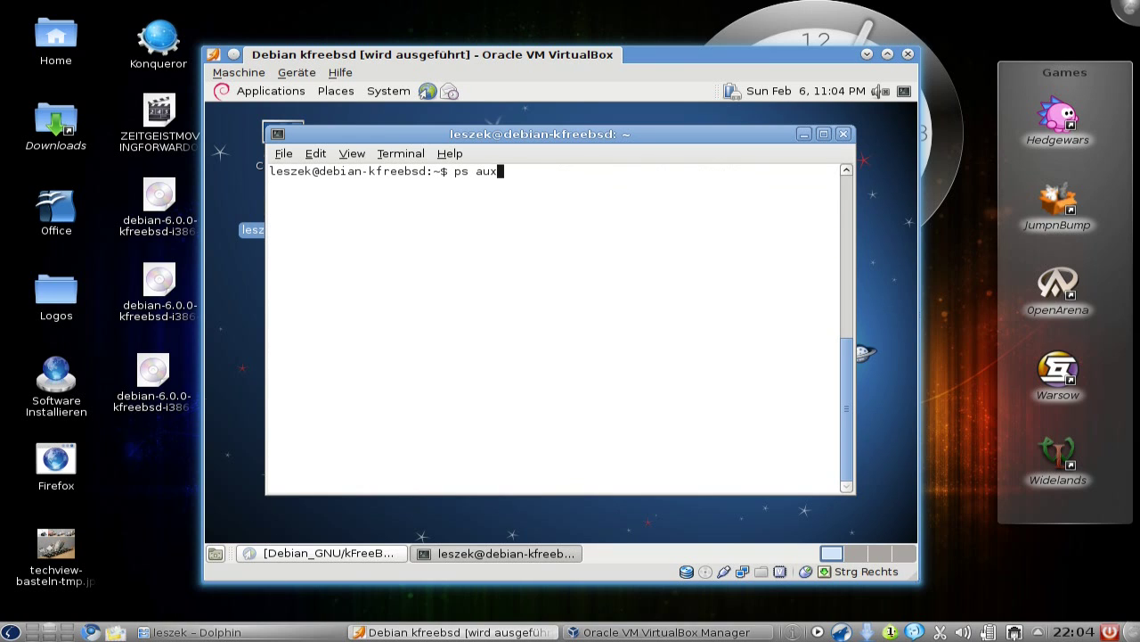
{"action": "type", "text": "| grep s"}
{"action": "type", "text": "ynaptic"}
Step: Search processes for Synaptic and try 'gksu synaptic', dismissing the granted-permissions notice
{"action": "key", "text": "Return"}
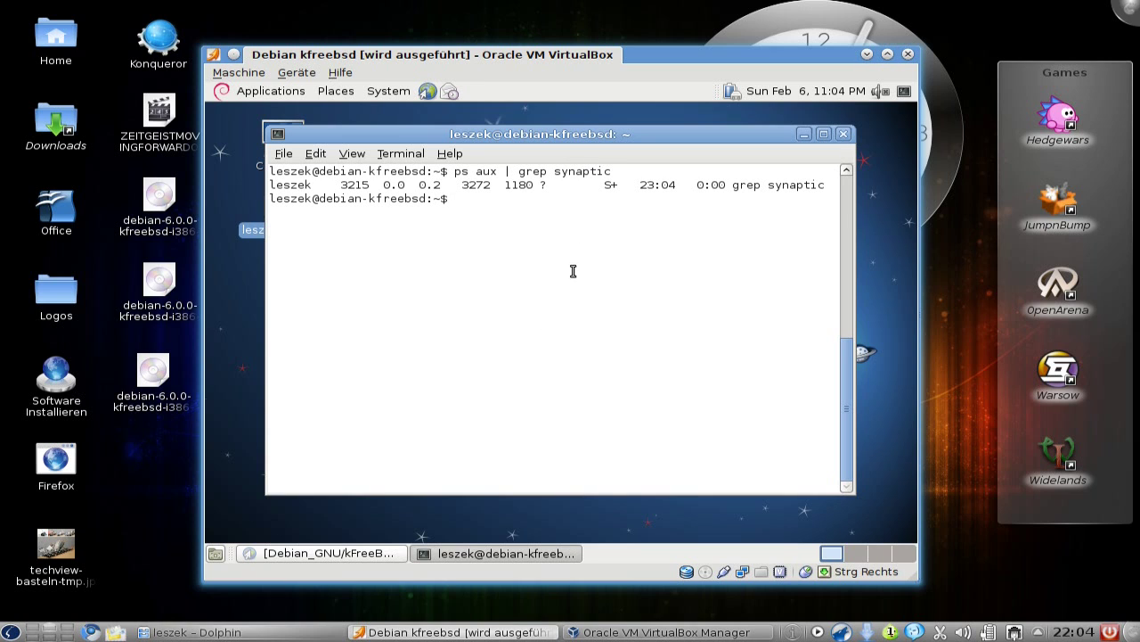
{"action": "type", "text": "gksu s"}
{"action": "type", "text": "ynaptic"}
{"action": "key", "text": "Return"}
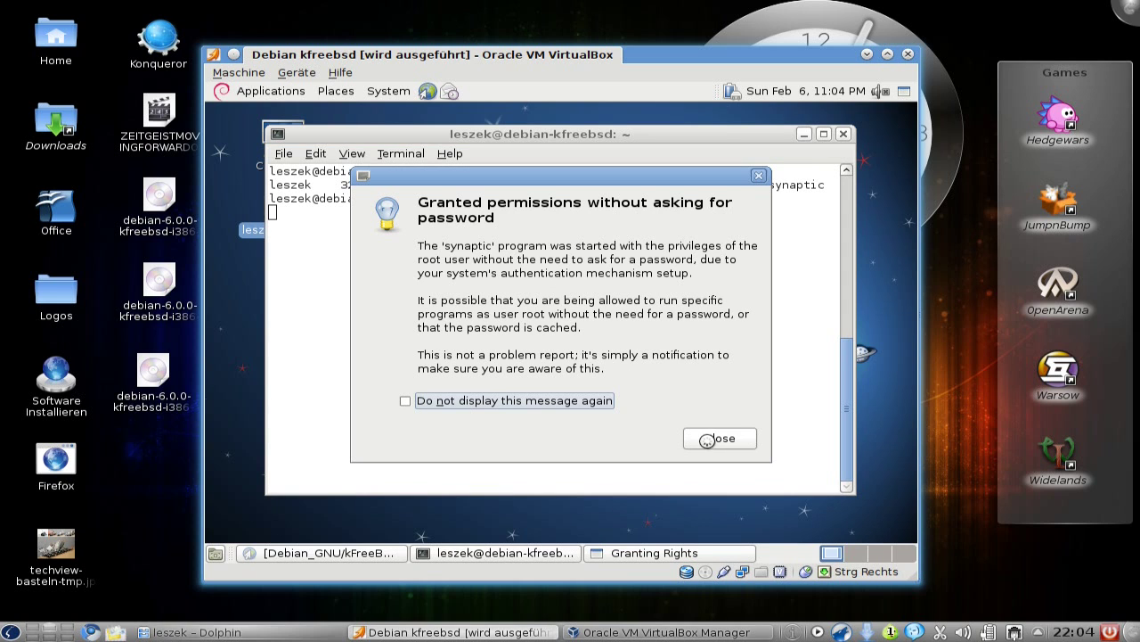
{"action": "left_click", "coordinate": [708, 442]}
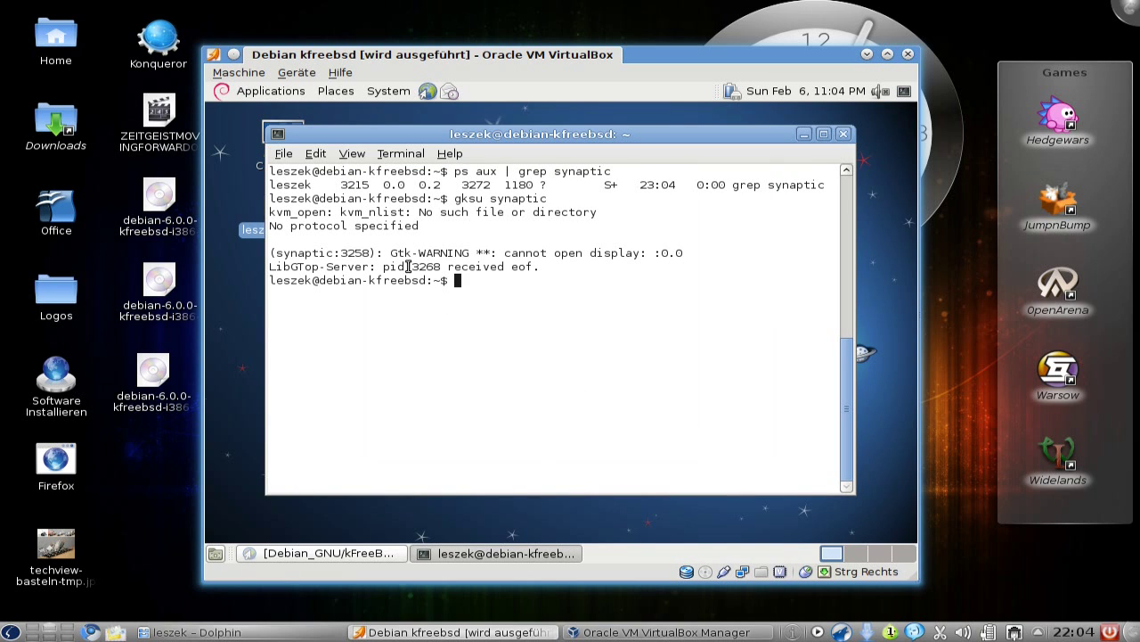
Step: Select words and a line of the display error output, then start typing /etc/apt/sour
{"action": "left_click_drag", "start_coordinate": [514, 267], "coordinate": [531, 268]}
{"action": "double_click", "coordinate": [531, 254]}
{"action": "left_click", "coordinate": [531, 267]}
{"action": "triple_click", "coordinate": [512, 308]}
{"action": "type", "text": "vi"}
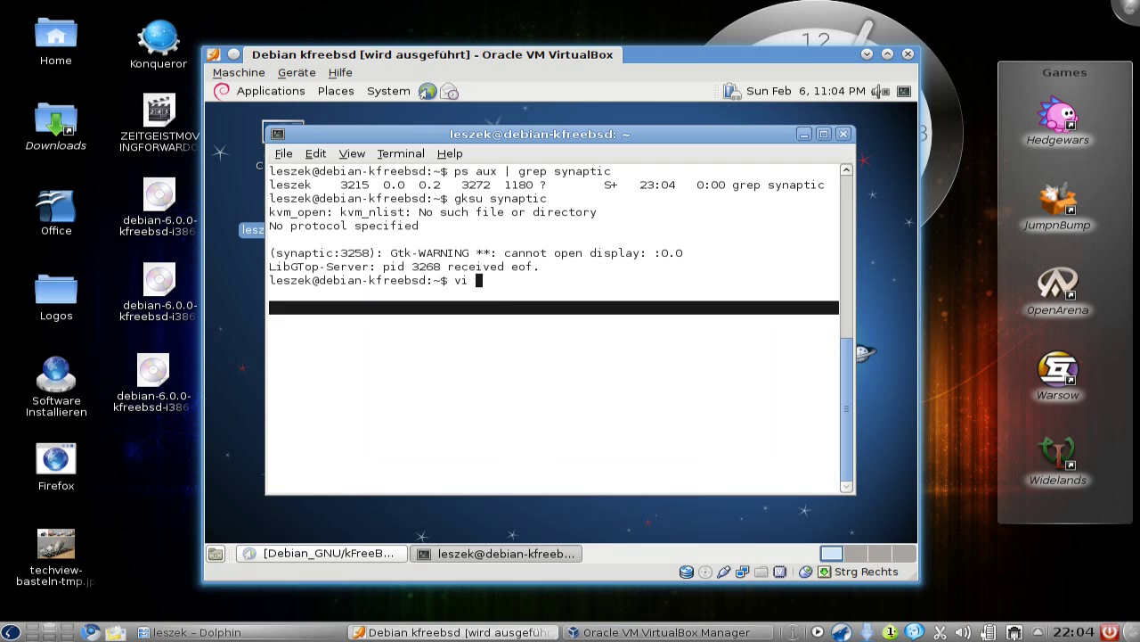
{"action": "type", "text": "/etc/apt/sour"}
Step: Open /etc/apt/sources.list in vi and prefix the CD-ROM entries with #
{"action": "key", "text": "BackSpace"}
{"action": "key", "text": "BackSpace"}
{"action": "type", "text": "urces.list"}
{"action": "key", "text": "Return"}
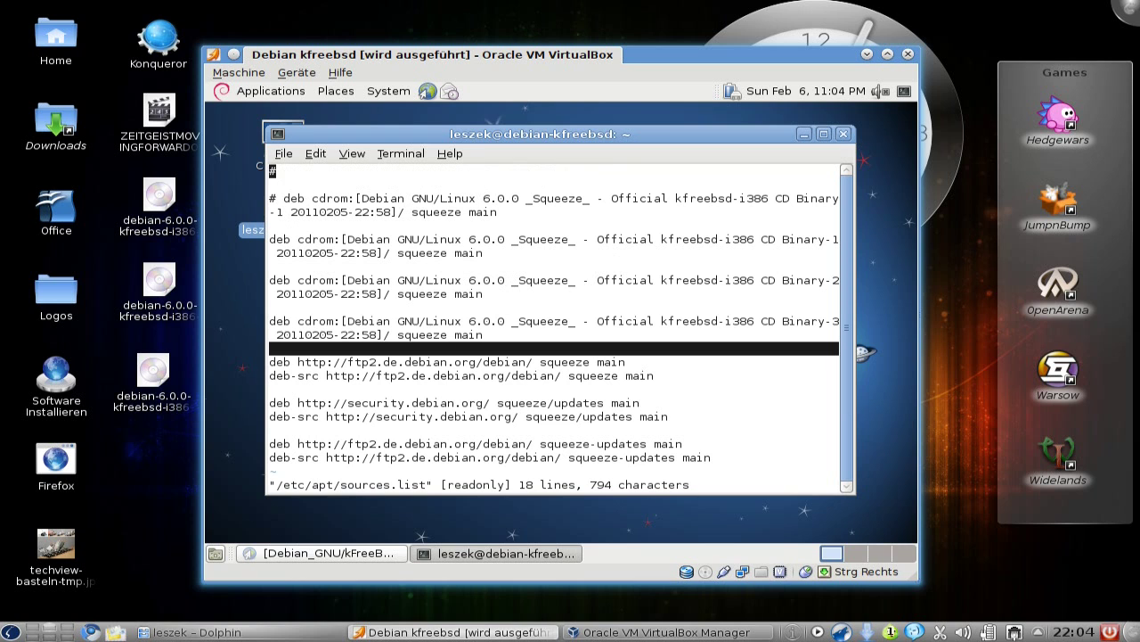
{"action": "key", "text": "Down"}
{"action": "key", "text": "Down"}
{"action": "key", "text": "Down"}
{"action": "key", "text": "Up"}
{"action": "key", "text": "Up"}
{"action": "key", "text": "Down"}
{"action": "key", "text": "Down"}
{"action": "key", "text": "Down"}
{"action": "type", "text": "i"}
{"action": "type", "text": "#"}
{"action": "key", "text": "Escape"}
{"action": "key", "text": "Down"}
{"action": "type", "text": "i#"}
{"action": "key", "text": "Escape"}
{"action": "key", "text": "Down"}
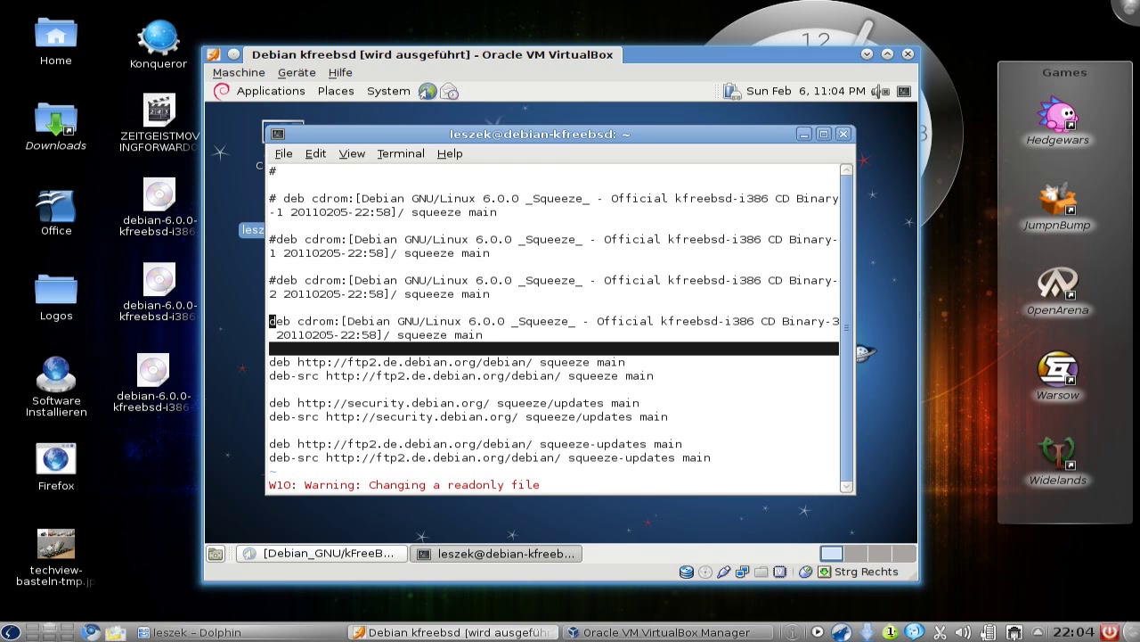
{"action": "type", "text": "i#"}
{"action": "key", "text": "Escape"}
{"action": "key", "text": "Down"}
{"action": "key", "text": "Down"}
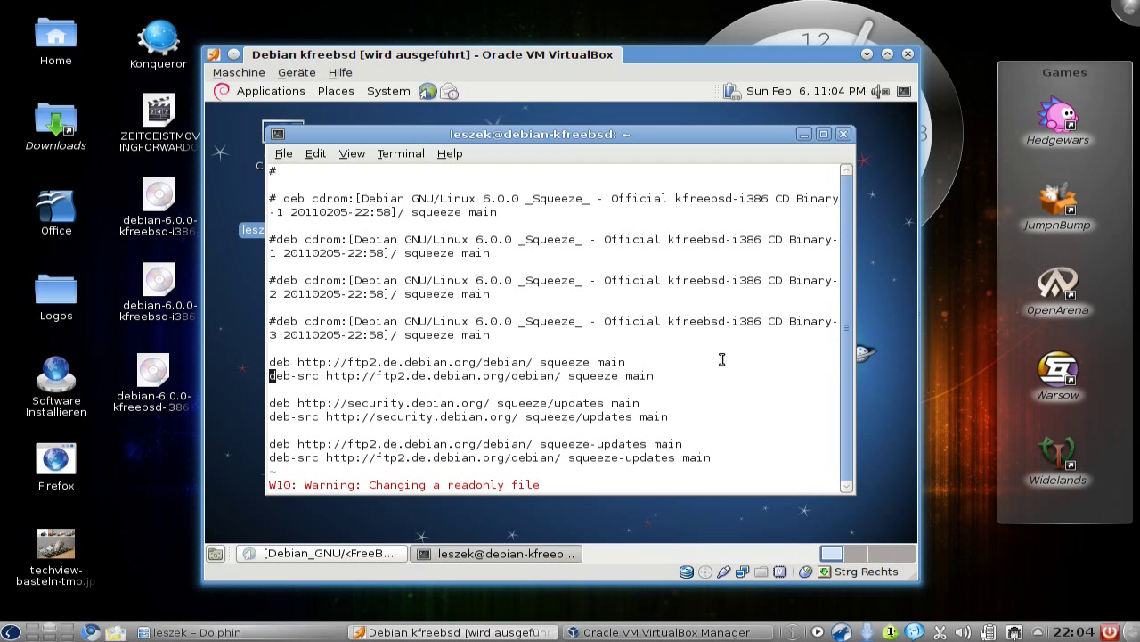
Step: Append 'contrib non-free' to the ftp2 deb and deb-src lines
{"action": "key", "text": "Down"}
{"action": "key", "text": "Up"}
{"action": "key", "text": "Up"}
{"action": "key", "text": "Up"}
{"action": "key", "text": "Up"}
{"action": "key", "text": "Up"}
{"action": "key", "text": "Down"}
{"action": "key", "text": "Down"}
{"action": "key", "text": "Down"}
{"action": "key", "text": "Up"}
{"action": "key", "text": "Up"}
{"action": "key", "text": "Up"}
{"action": "key", "text": "Up"}
{"action": "key", "text": "Up"}
{"action": "key", "text": "shift+a"}
{"action": "type", "text": "non"}
{"action": "key", "text": "Left"}
{"action": "key", "text": "Left"}
{"action": "key", "text": "BackSpace"}
{"action": "type", "text": "c"}
{"action": "key", "text": "Right"}
{"action": "key", "text": "Right"}
{"action": "type", "text": "trib non-free"}
{"action": "key", "text": "Escape"}
{"action": "key", "text": "Down"}
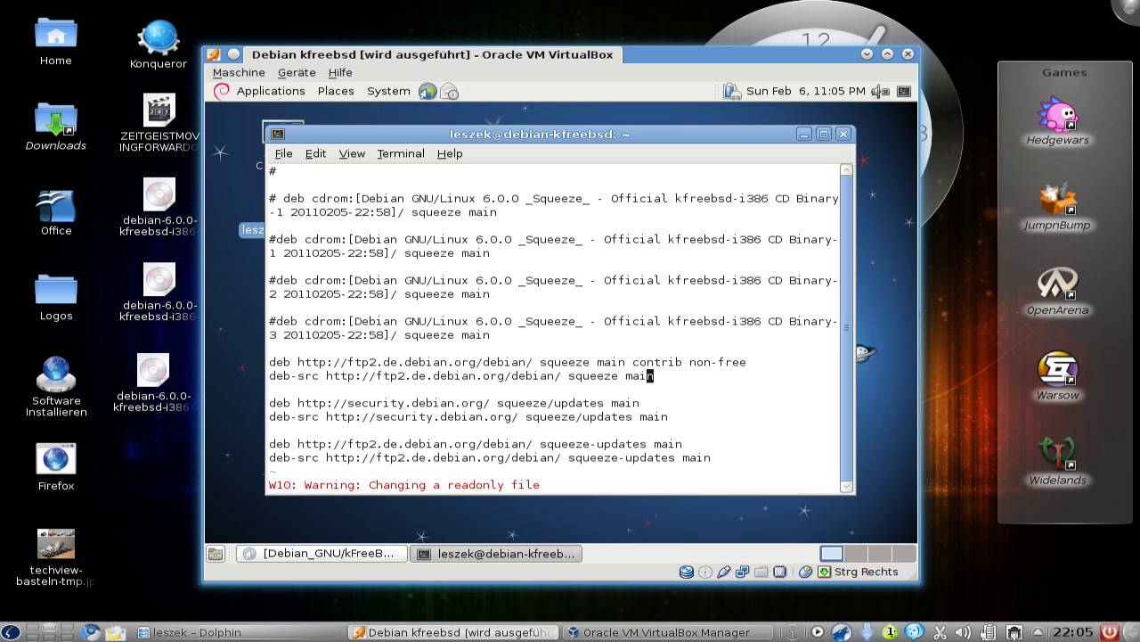
{"action": "type", "text": "ain contrib non-free"}
{"action": "key", "text": "Down"}
{"action": "key", "text": "Down"}
{"action": "key", "text": "Down"}
Step: Attempt :w on the read-only file, quit with :q!, and recall the vi command
{"action": "type", "text": ":w"}
{"action": "key", "text": "Return"}
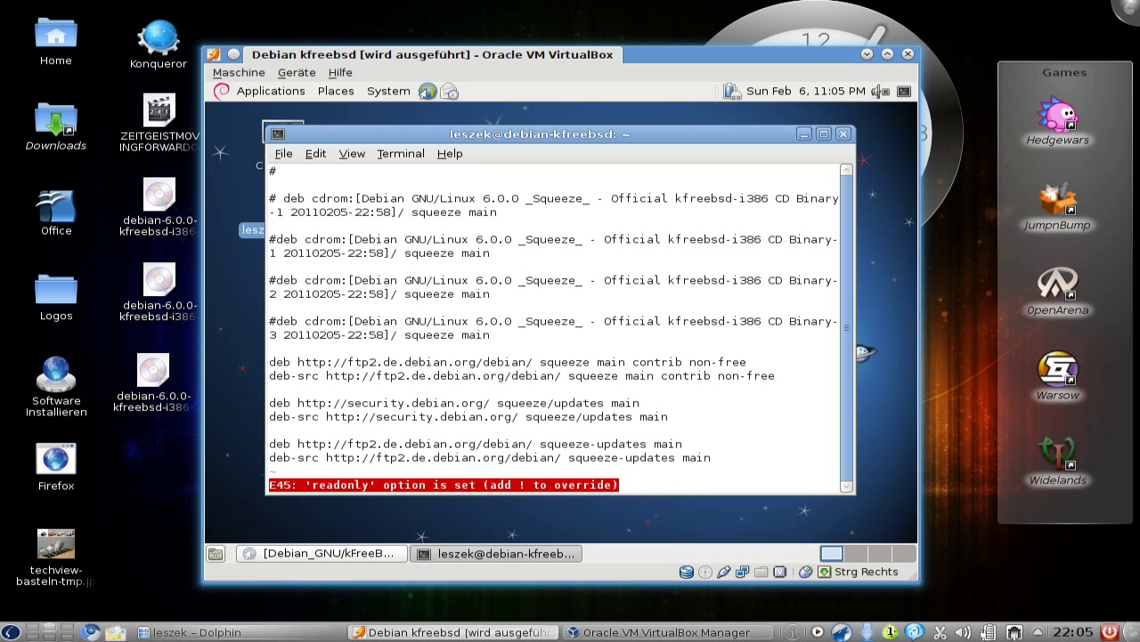
{"action": "type", "text": ":q!"}
{"action": "key", "text": "Return"}
{"action": "key", "text": "Up"}
{"action": "key", "text": "Left"}
{"action": "key", "text": "Left"}
{"action": "key", "text": "Left"}
{"action": "key", "text": "Left"}
{"action": "key", "text": "Left"}
{"action": "key", "text": "Left"}
{"action": "key", "text": "Left"}
{"action": "key", "text": "Left"}
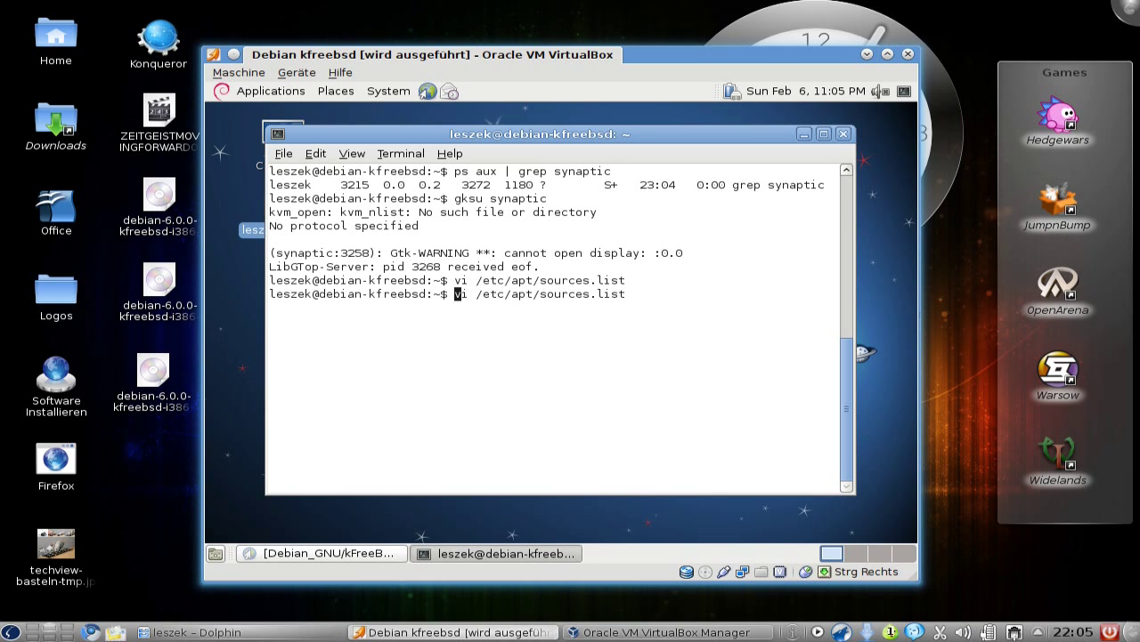
Step: Reopen sources.list in vi as root via su -c, entering the root password
{"action": "type", "text": "su -c \""}
{"action": "key", "text": "Right"}
{"action": "key", "text": "Right"}
{"action": "key", "text": "Right"}
{"action": "key", "text": "Right"}
{"action": "key", "text": "Right"}
{"action": "key", "text": "Right"}
{"action": "key", "text": "Right"}
{"action": "key", "text": "Right"}
{"action": "key", "text": "Right"}
{"action": "type", "text": "\""}
{"action": "key", "text": "Return"}
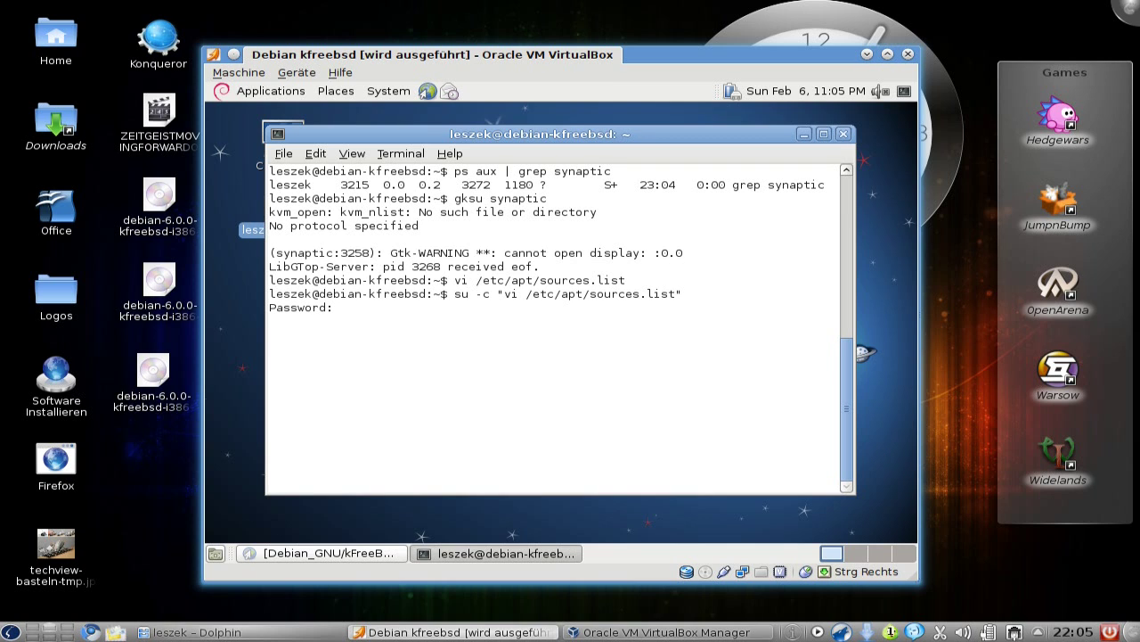
{"action": "key", "text": "Return"}
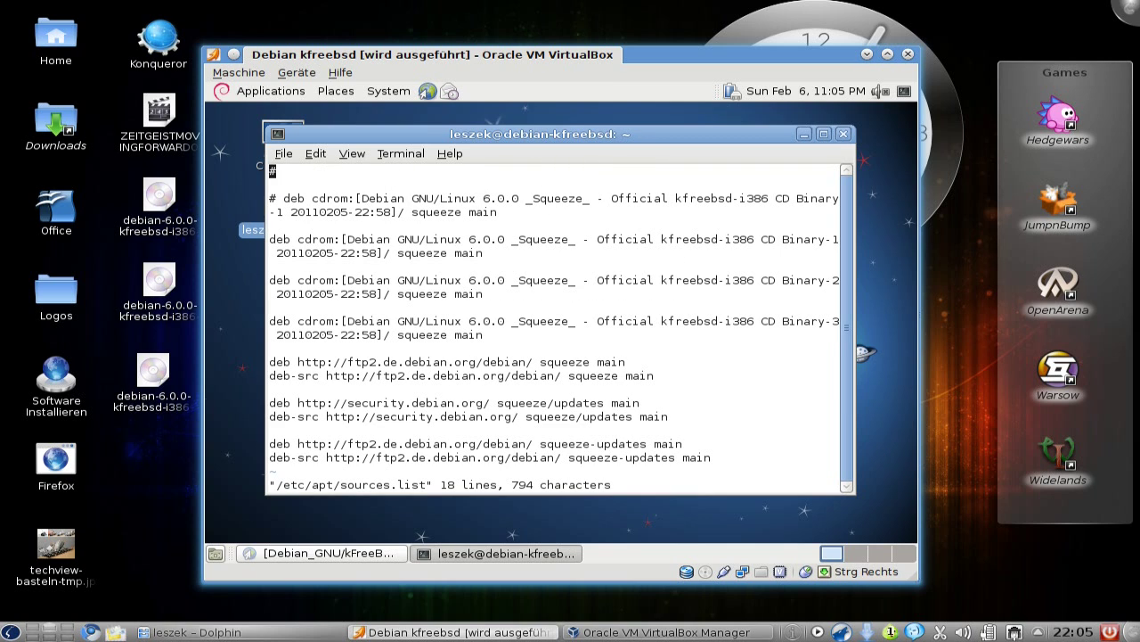
Step: Comment out the Binary-1, Binary-2 and Binary-3 CD-ROM entries with #
{"action": "key", "text": "Down"}
{"action": "key", "text": "Down"}
{"action": "key", "text": "Down"}
{"action": "key", "text": "Down"}
{"action": "key", "text": "Down"}
{"action": "key", "text": "Up"}
{"action": "type", "text": "i#"}
{"action": "key", "text": "Escape"}
{"action": "key", "text": "Down"}
{"action": "type", "text": "i#"}
{"action": "key", "text": "Escape"}
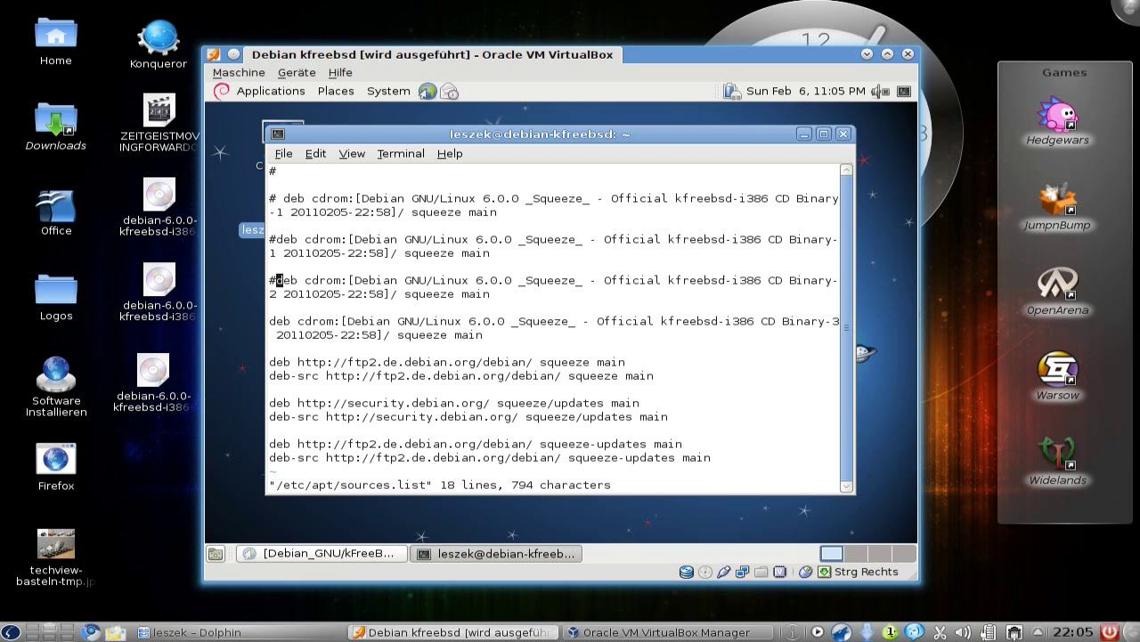
{"action": "key", "text": "Down"}
{"action": "type", "text": "i#"}
{"action": "key", "text": "Escape"}
{"action": "key", "text": "Down"}
Step: Add 'contrib non-free' to the ftp2 squeeze deb and deb-src lines
{"action": "key", "text": "Down"}
{"action": "key", "text": "Down"}
{"action": "key", "text": "Up"}
{"action": "type", "text": "A "}
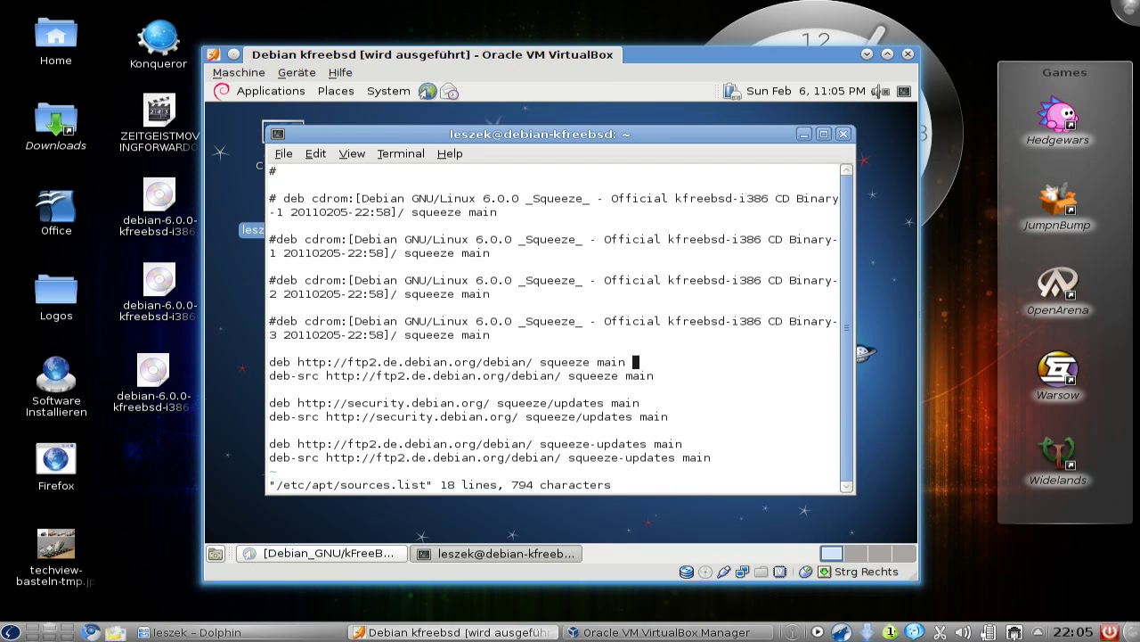
{"action": "type", "text": "contrib nonfr"}
{"action": "key", "text": "Escape"}
{"action": "key", "text": "Left"}
{"action": "key", "text": "Left"}
{"action": "type", "text": "-"}
{"action": "key", "text": "End"}
{"action": "type", "text": "ee"}
{"action": "key", "text": "Escape"}
{"action": "key", "text": "Down"}
{"action": "type", "text": "contrib non-free"}
{"action": "key", "text": "Escape"}
{"action": "key", "text": "Down"}
Step: Save sources.list with :wq and type su -c "apt-get update"
{"action": "type", "text": ":wq"}
{"action": "key", "text": "Return"}
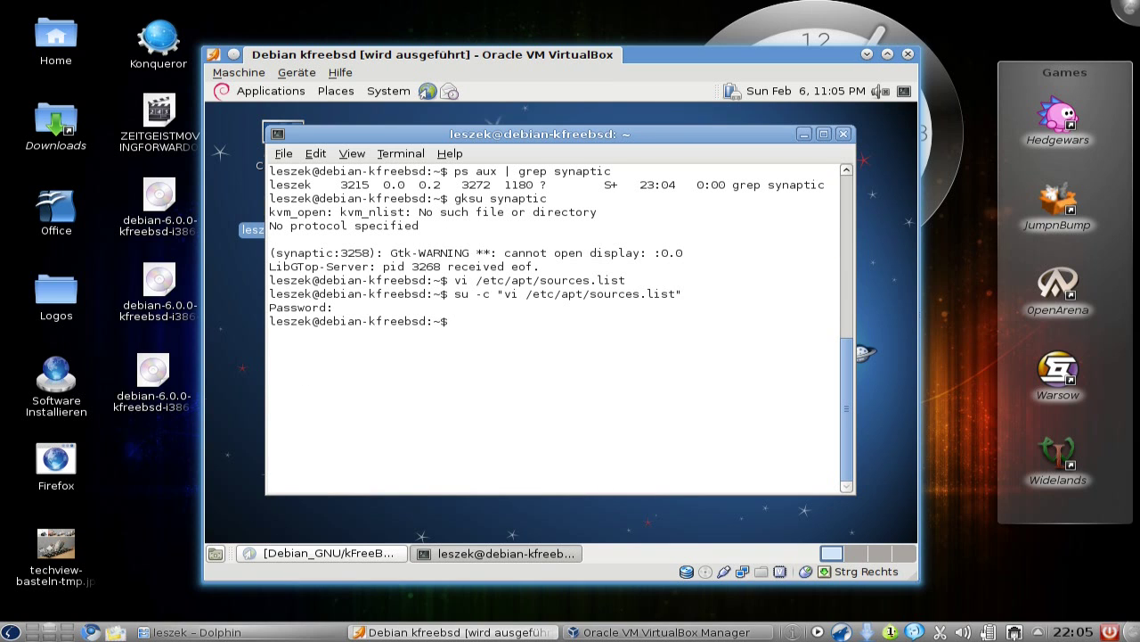
{"action": "type", "text": "su -c \"apt-get update\""}
Step: Run apt-get update as root with the root password, then close the terminal
{"action": "key", "text": "Return"}
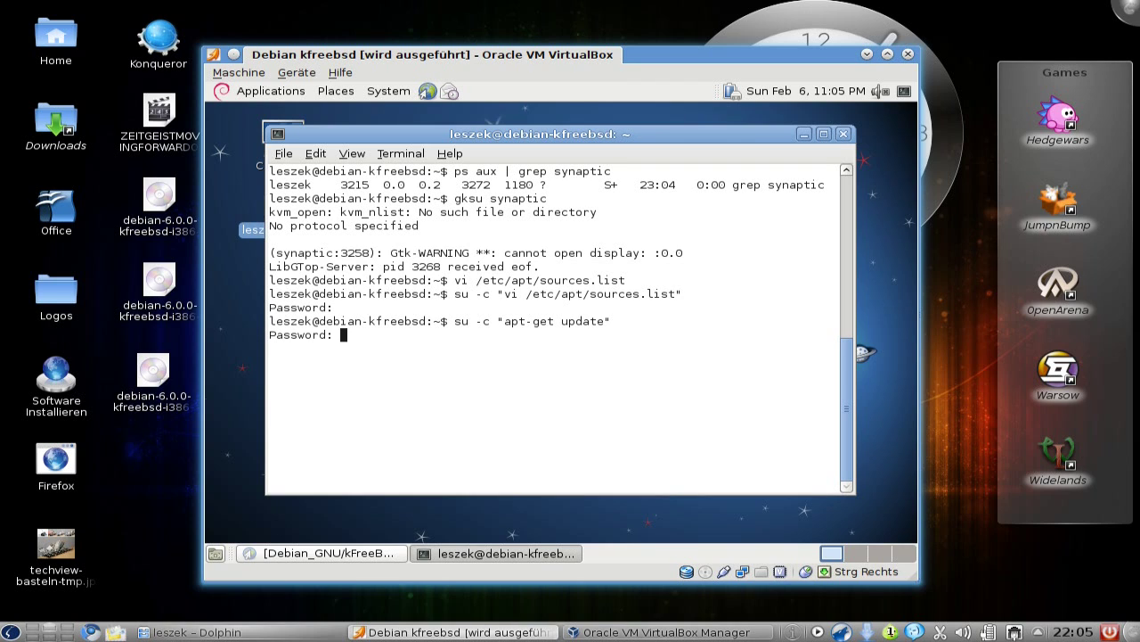
{"action": "key", "text": "Return"}
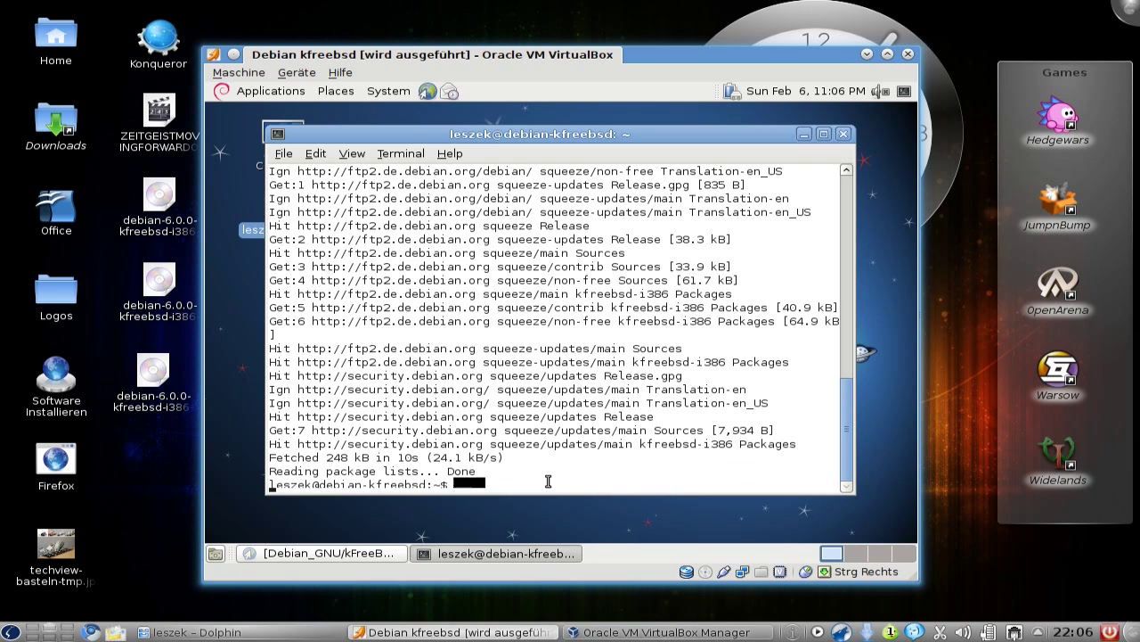
{"action": "key", "text": "ctrl+d"}
Step: Launch the Software Center from the system menu and open the Sound & Video category
{"action": "left_click", "coordinate": [389, 93]}
{"action": "mouse_move", "coordinate": [423, 136]}
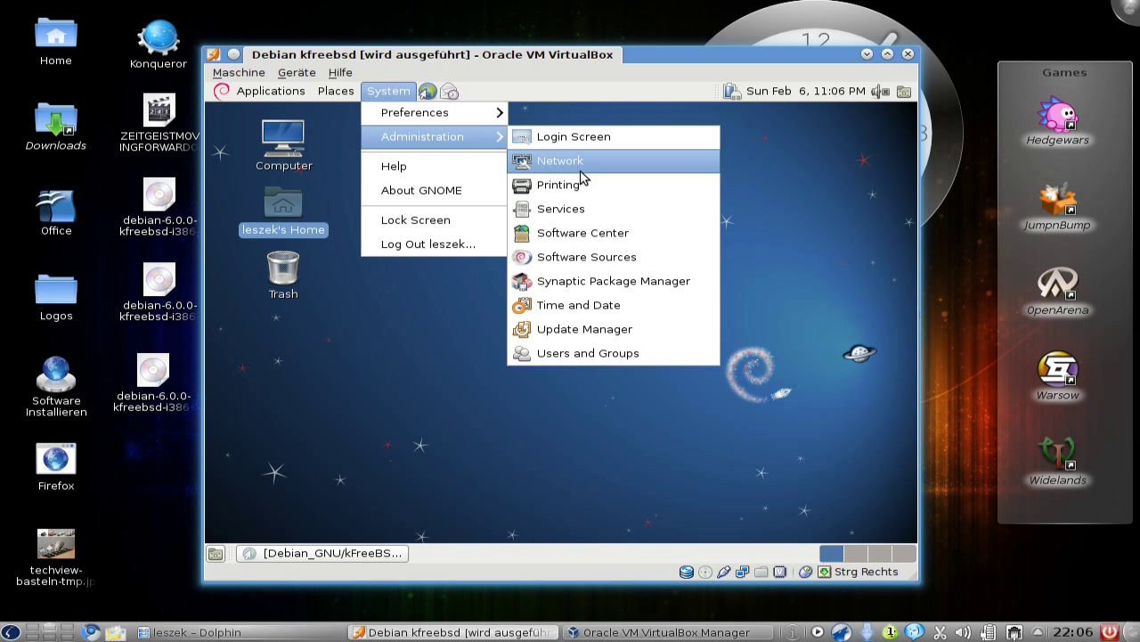
{"action": "left_click", "coordinate": [600, 234]}
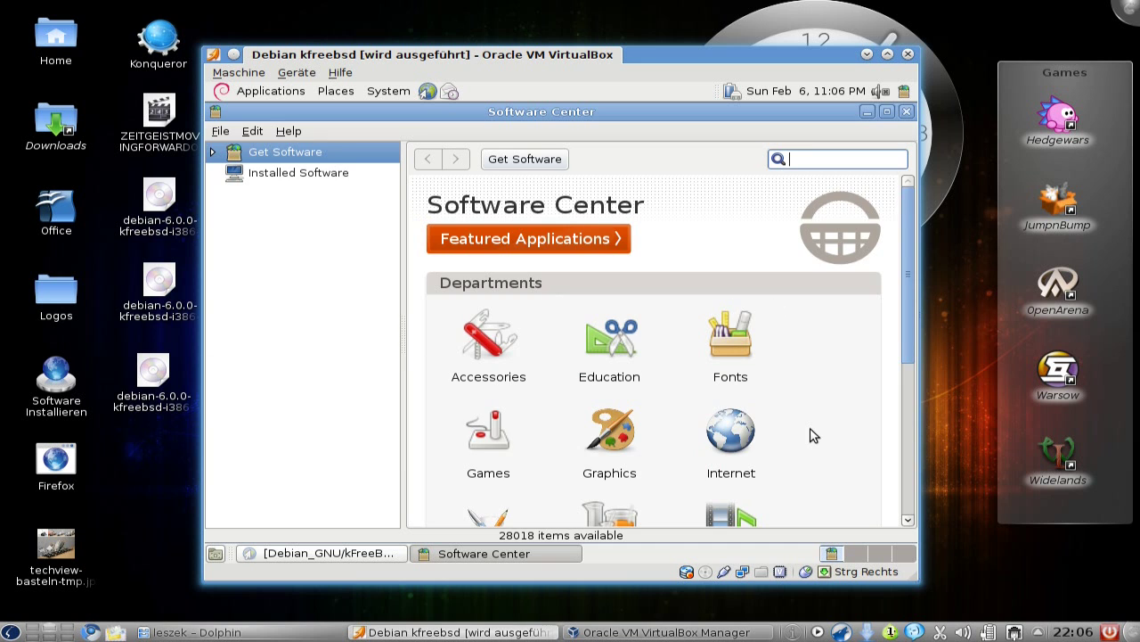
{"action": "scroll", "coordinate": [812, 437], "scroll_direction": "down", "scroll_amount": 2}
{"action": "left_click", "coordinate": [749, 424]}
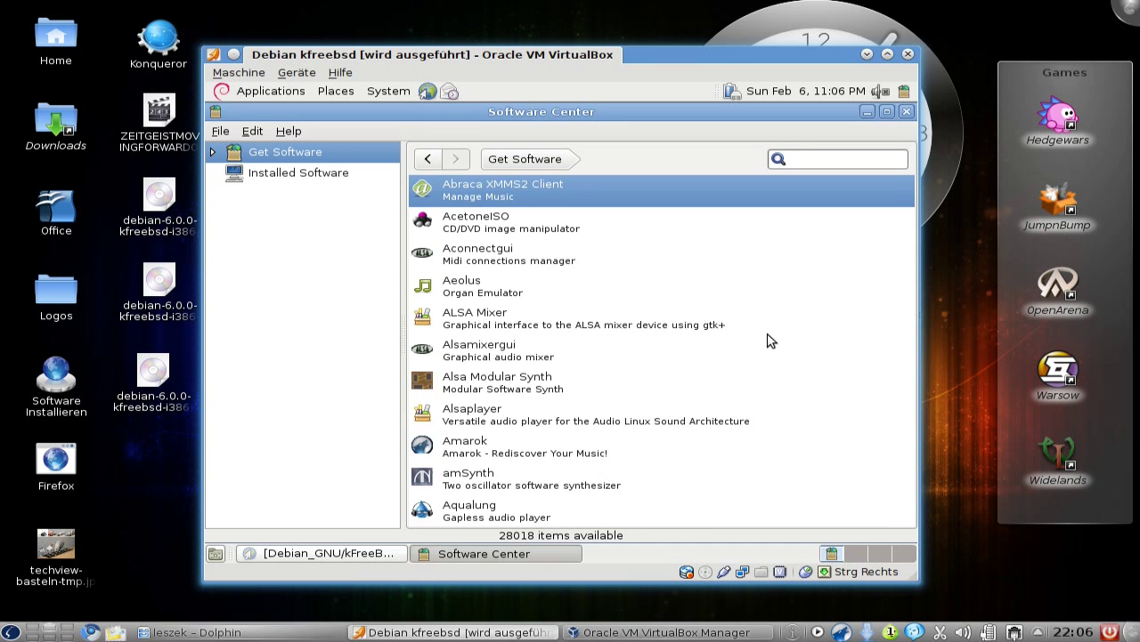
{"action": "scroll", "coordinate": [775, 355], "scroll_direction": "down", "scroll_amount": 7}
{"action": "scroll", "coordinate": [775, 355], "scroll_direction": "down", "scroll_amount": 3}
{"action": "scroll", "coordinate": [775, 354], "scroll_direction": "up", "scroll_amount": 1}
{"action": "scroll", "coordinate": [564, 408], "scroll_direction": "down", "scroll_amount": 1}
{"action": "scroll", "coordinate": [564, 408], "scroll_direction": "down", "scroll_amount": 1}
Step: Install Banshee Media Player, authenticating with the root password
{"action": "left_click", "coordinate": [527, 403]}
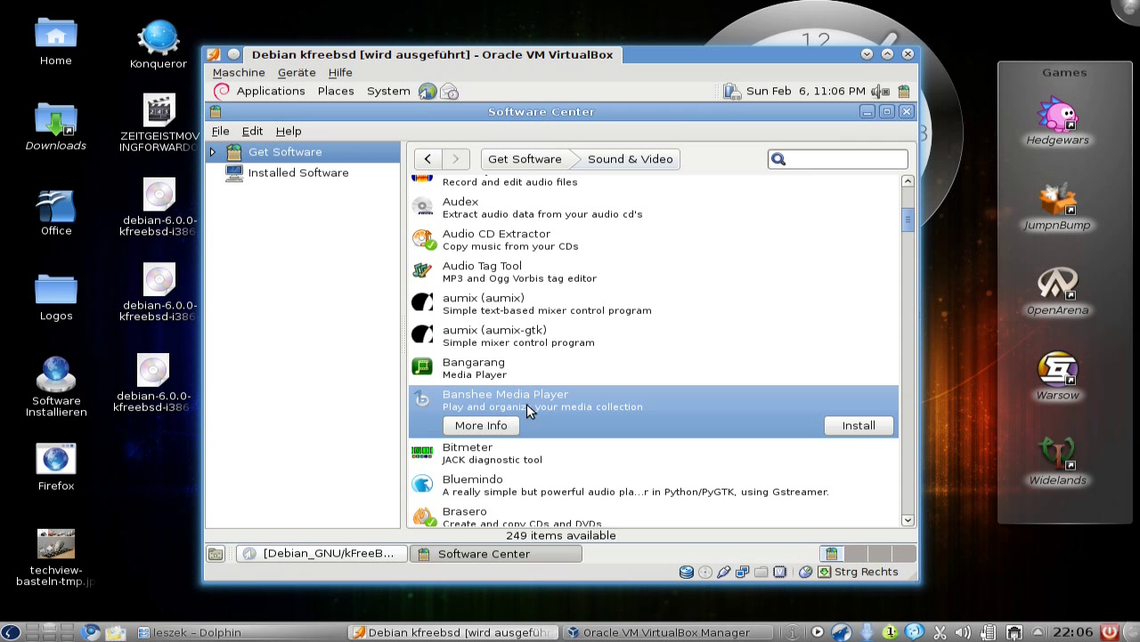
{"action": "left_click", "coordinate": [859, 426]}
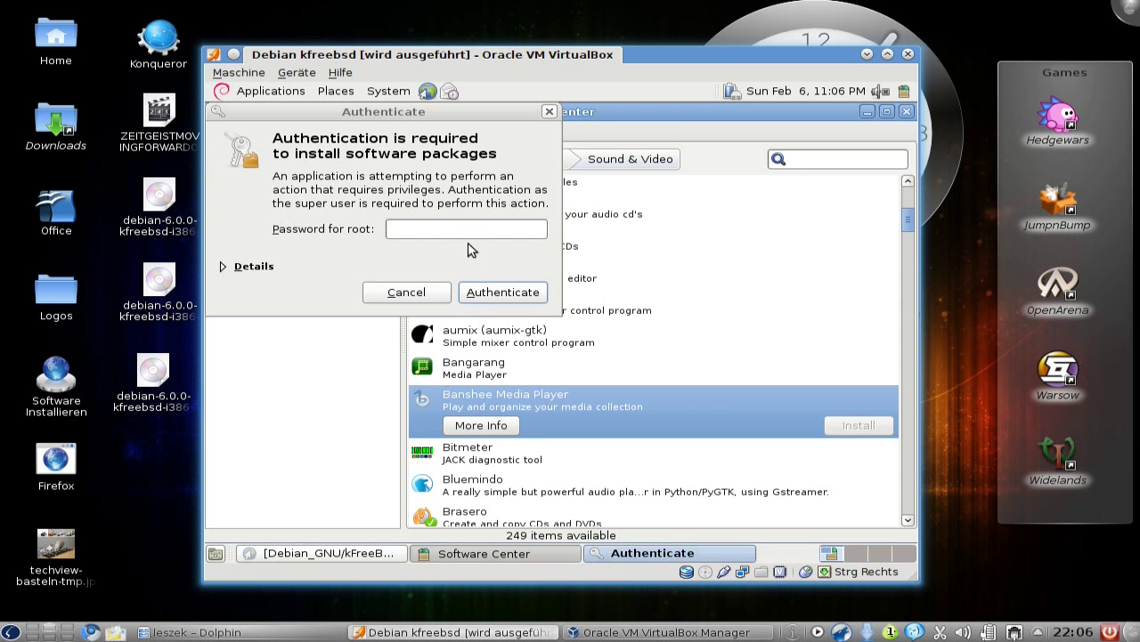
{"action": "type", "text": "****"}
{"action": "left_click", "coordinate": [500, 294]}
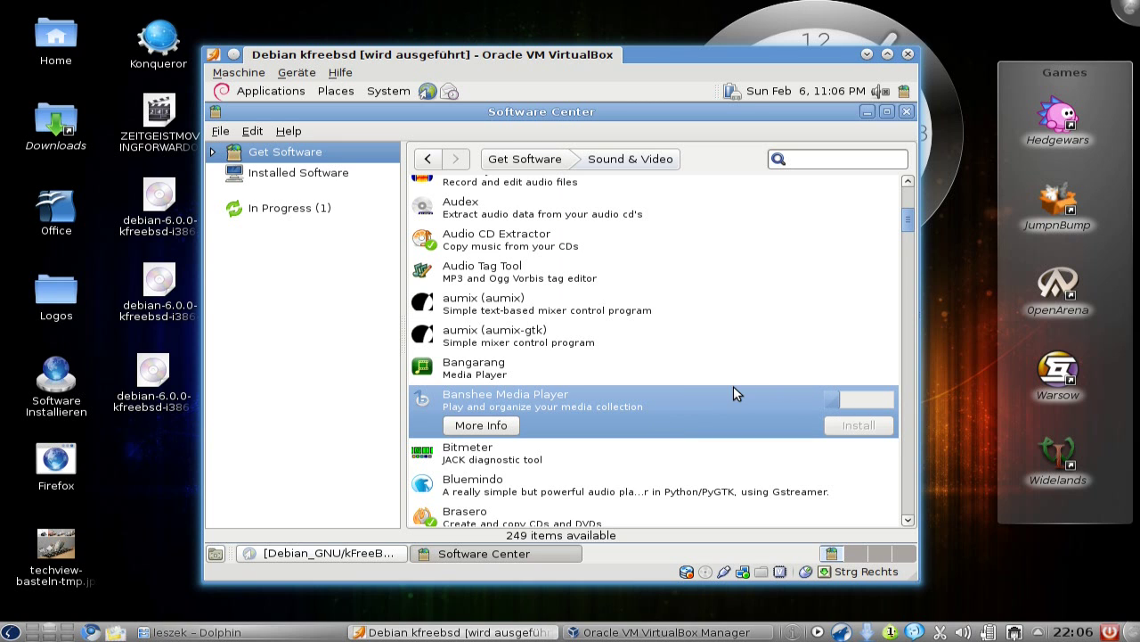
Step: Scroll further down the Sound & Video list and select the Cheese entry
{"action": "scroll", "coordinate": [692, 370], "scroll_direction": "down", "scroll_amount": 1}
{"action": "scroll", "coordinate": [692, 370], "scroll_direction": "down", "scroll_amount": 1}
{"action": "scroll", "coordinate": [698, 378], "scroll_direction": "down", "scroll_amount": 1}
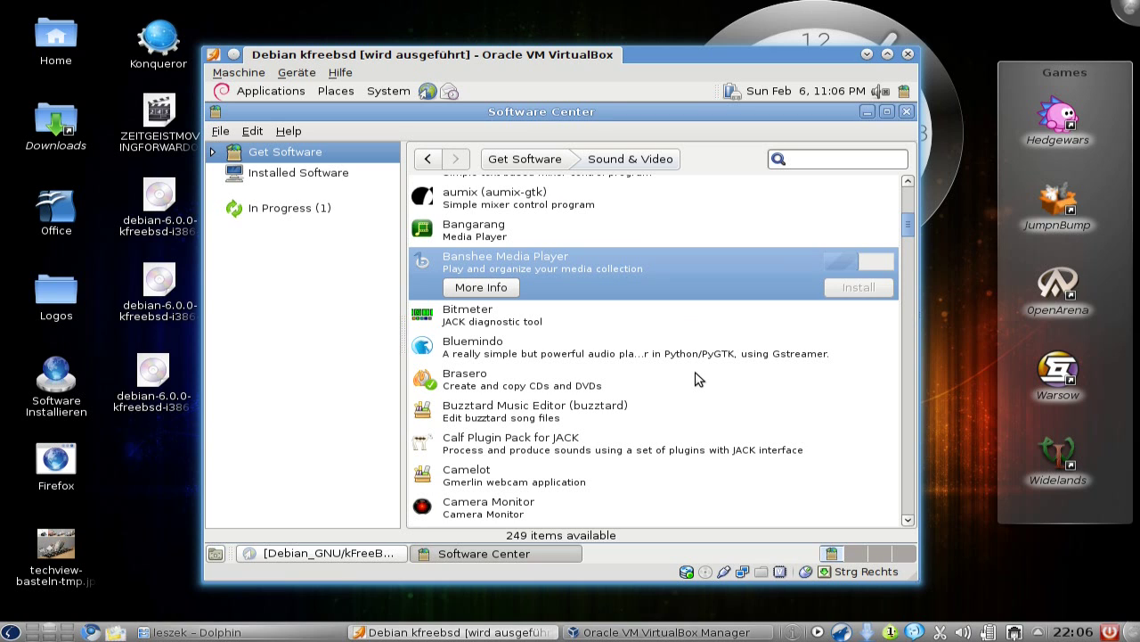
{"action": "scroll", "coordinate": [697, 378], "scroll_direction": "down", "scroll_amount": 1}
{"action": "scroll", "coordinate": [698, 383], "scroll_direction": "down", "scroll_amount": 1}
{"action": "scroll", "coordinate": [699, 387], "scroll_direction": "down", "scroll_amount": 1}
{"action": "scroll", "coordinate": [698, 388], "scroll_direction": "up", "scroll_amount": 1}
{"action": "scroll", "coordinate": [695, 386], "scroll_direction": "up", "scroll_amount": 1}
{"action": "scroll", "coordinate": [695, 387], "scroll_direction": "down", "scroll_amount": 1}
{"action": "scroll", "coordinate": [624, 383], "scroll_direction": "down", "scroll_amount": 1}
{"action": "left_click", "coordinate": [456, 375]}
{"action": "scroll", "coordinate": [675, 386], "scroll_direction": "down", "scroll_amount": 1}
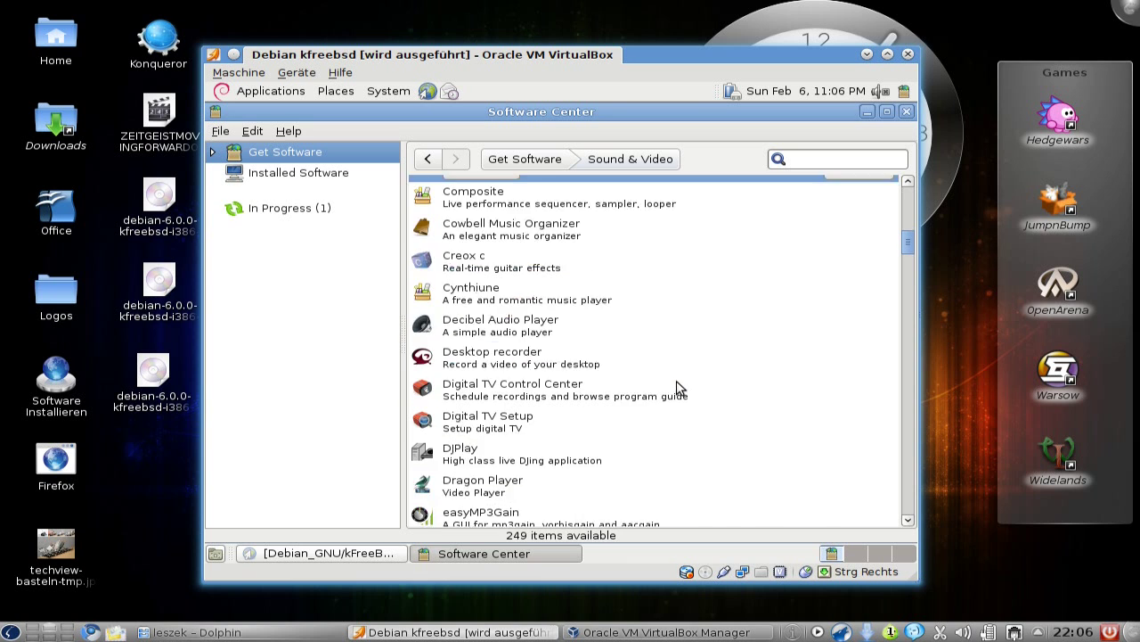
Step: Browse the Sound & Video list, selecting Desktop recorder and then VLC media player
{"action": "scroll", "coordinate": [677, 387], "scroll_direction": "down", "scroll_amount": 2}
{"action": "left_click", "coordinate": [579, 323]}
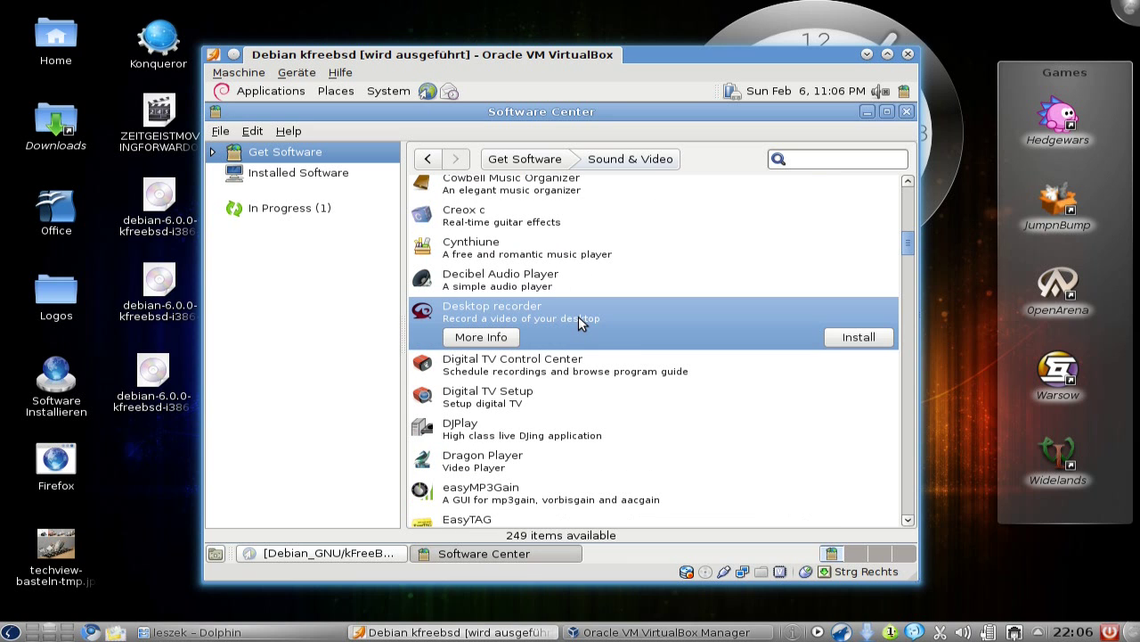
{"action": "scroll", "coordinate": [669, 396], "scroll_direction": "down", "scroll_amount": 2}
{"action": "scroll", "coordinate": [668, 396], "scroll_direction": "down", "scroll_amount": 1}
{"action": "scroll", "coordinate": [668, 397], "scroll_direction": "down", "scroll_amount": 2}
{"action": "scroll", "coordinate": [668, 398], "scroll_direction": "down", "scroll_amount": 3}
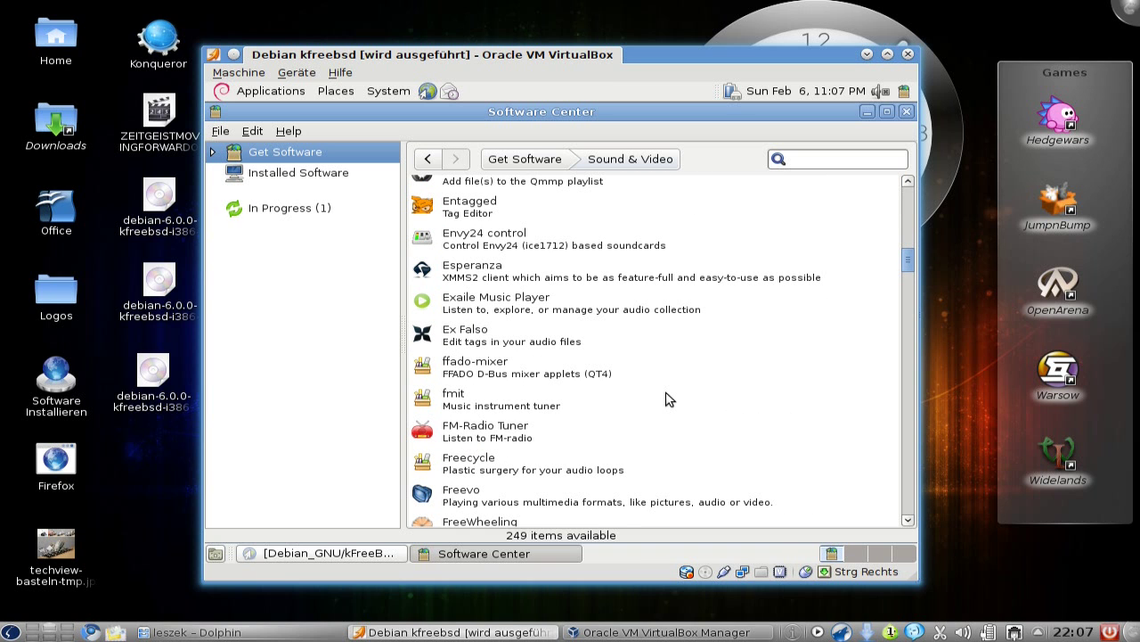
{"action": "scroll", "coordinate": [651, 346], "scroll_direction": "down", "scroll_amount": 4}
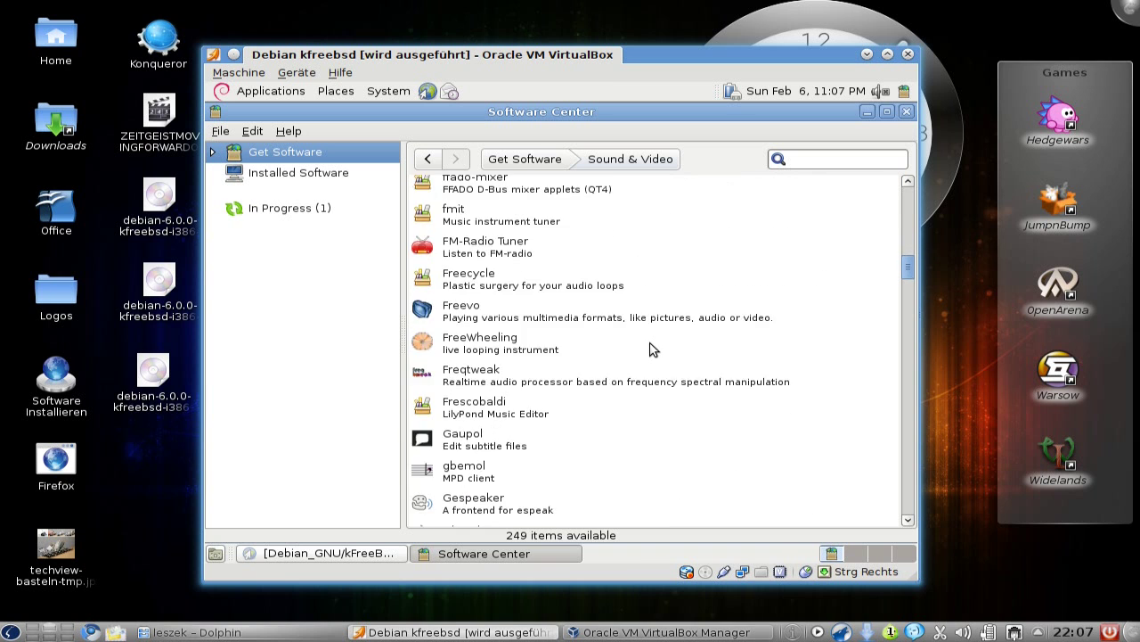
{"action": "scroll", "coordinate": [651, 349], "scroll_direction": "down", "scroll_amount": 6}
{"action": "scroll", "coordinate": [650, 353], "scroll_direction": "down", "scroll_amount": 3}
{"action": "scroll", "coordinate": [651, 353], "scroll_direction": "down", "scroll_amount": 1}
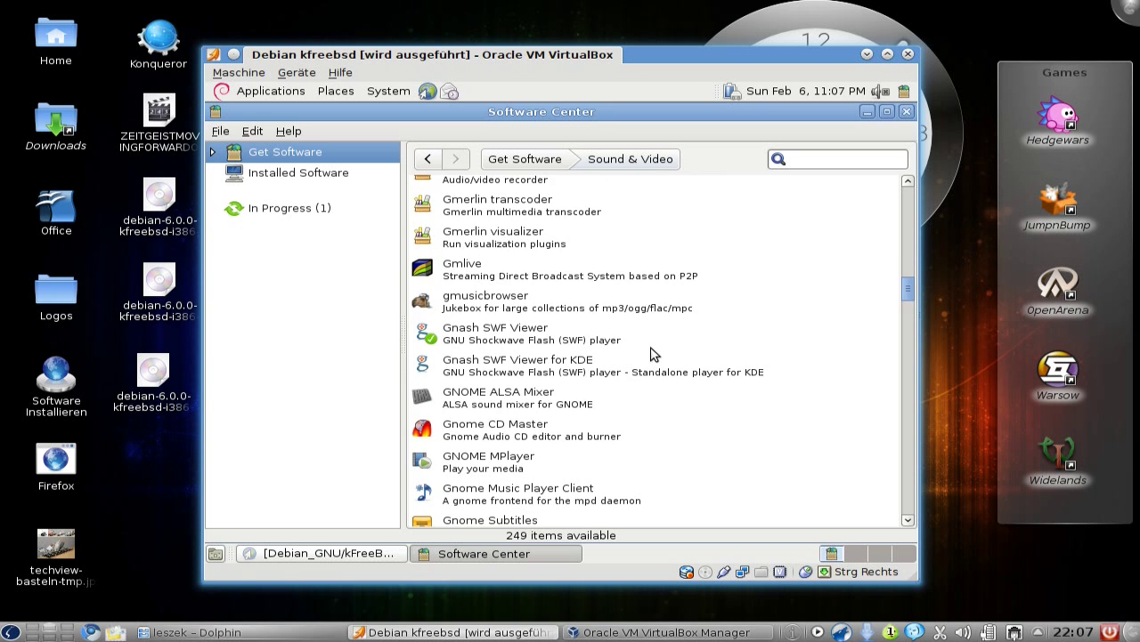
{"action": "scroll", "coordinate": [651, 354], "scroll_direction": "down", "scroll_amount": 2}
{"action": "scroll", "coordinate": [652, 355], "scroll_direction": "down", "scroll_amount": 2}
{"action": "scroll", "coordinate": [652, 356], "scroll_direction": "down", "scroll_amount": 2}
{"action": "scroll", "coordinate": [654, 356], "scroll_direction": "down", "scroll_amount": 1}
{"action": "scroll", "coordinate": [652, 356], "scroll_direction": "down", "scroll_amount": 2}
{"action": "scroll", "coordinate": [655, 356], "scroll_direction": "down", "scroll_amount": 2}
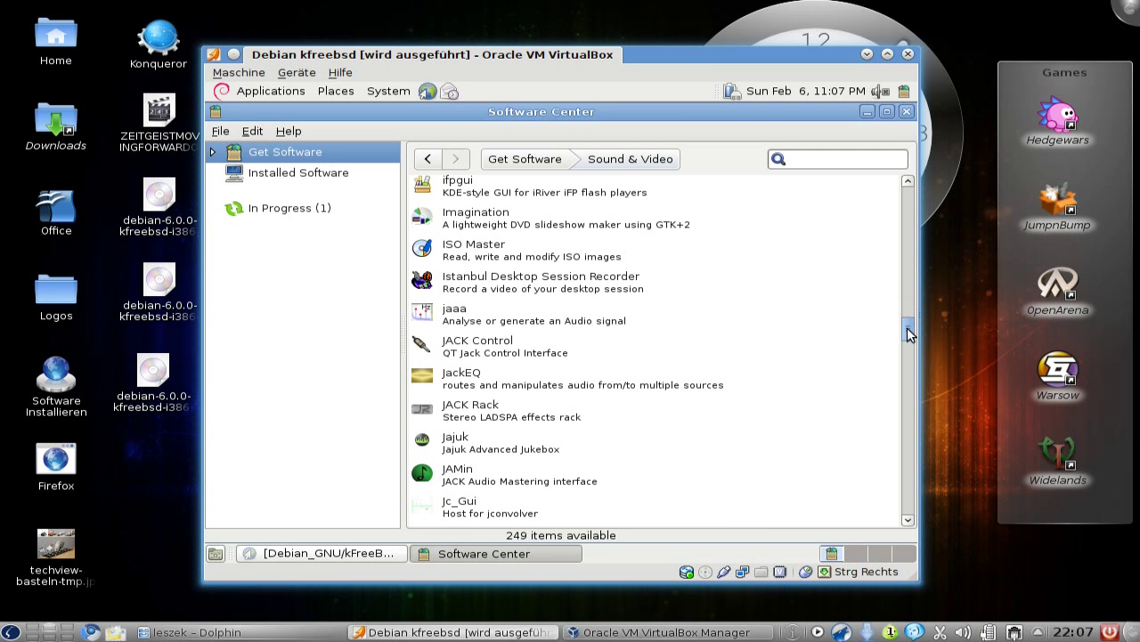
{"action": "left_click_drag", "start_coordinate": [908, 331], "coordinate": [909, 515]}
{"action": "scroll", "coordinate": [655, 267], "scroll_direction": "up", "scroll_amount": 3}
{"action": "left_click", "coordinate": [619, 376]}
Step: Select the WinFF and XMMS2tray entries, then return to the departments overview
{"action": "scroll", "coordinate": [629, 389], "scroll_direction": "down", "scroll_amount": 2}
{"action": "scroll", "coordinate": [630, 392], "scroll_direction": "down", "scroll_amount": 1}
{"action": "scroll", "coordinate": [629, 392], "scroll_direction": "down", "scroll_amount": 1}
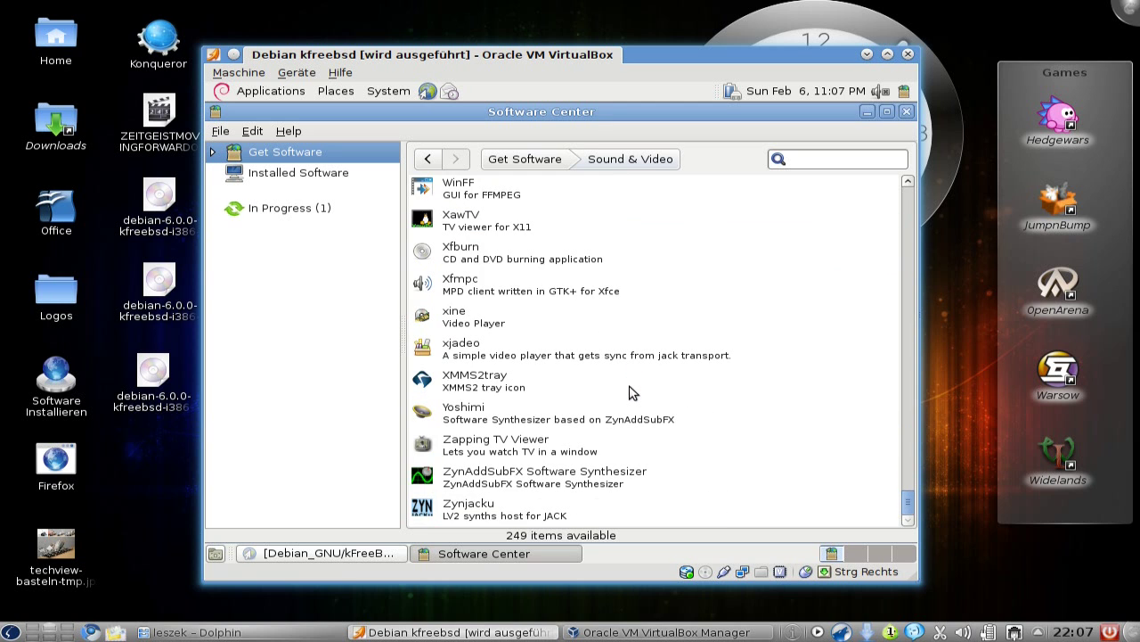
{"action": "scroll", "coordinate": [628, 392], "scroll_direction": "up", "scroll_amount": 2}
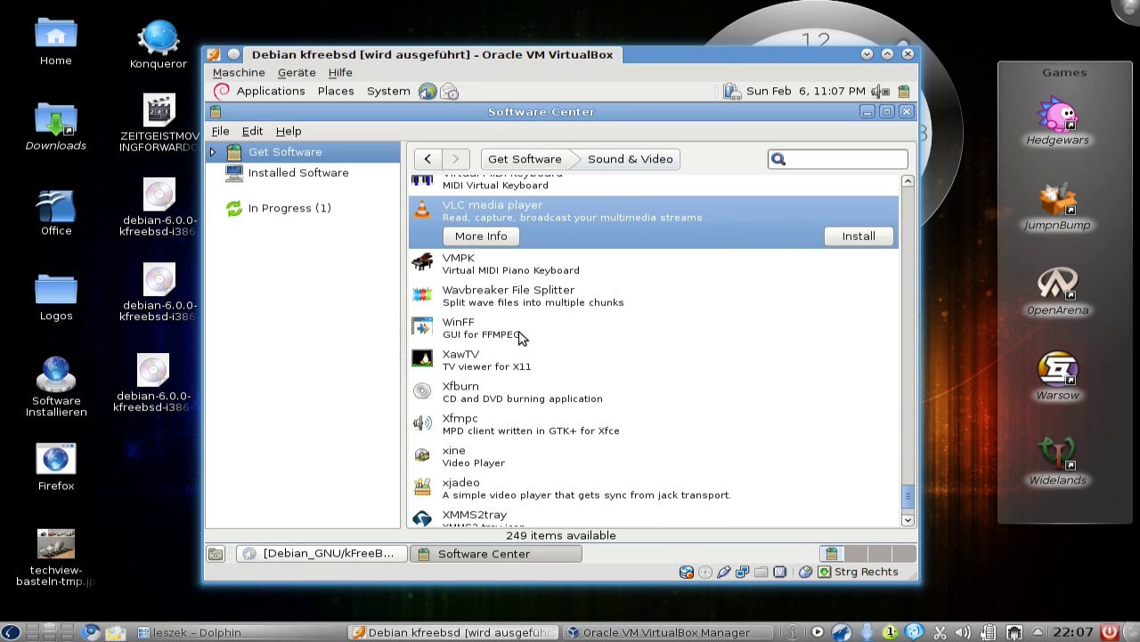
{"action": "left_click", "coordinate": [535, 332]}
{"action": "scroll", "coordinate": [617, 395], "scroll_direction": "down", "scroll_amount": 2}
{"action": "scroll", "coordinate": [618, 395], "scroll_direction": "down", "scroll_amount": 1}
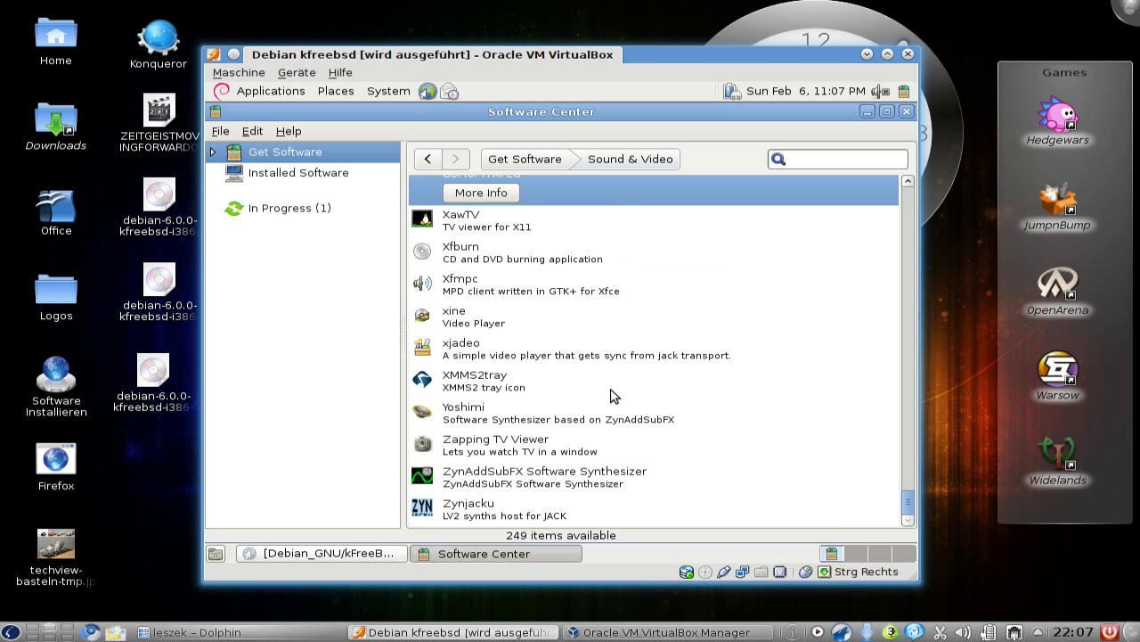
{"action": "left_click", "coordinate": [517, 390]}
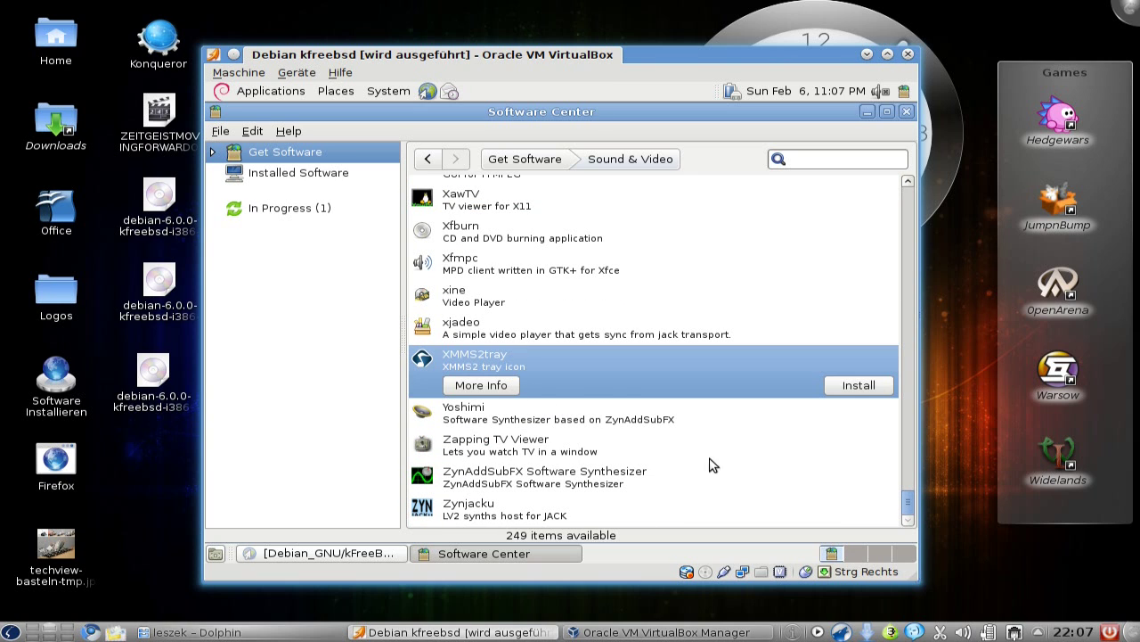
{"action": "left_click", "coordinate": [428, 158]}
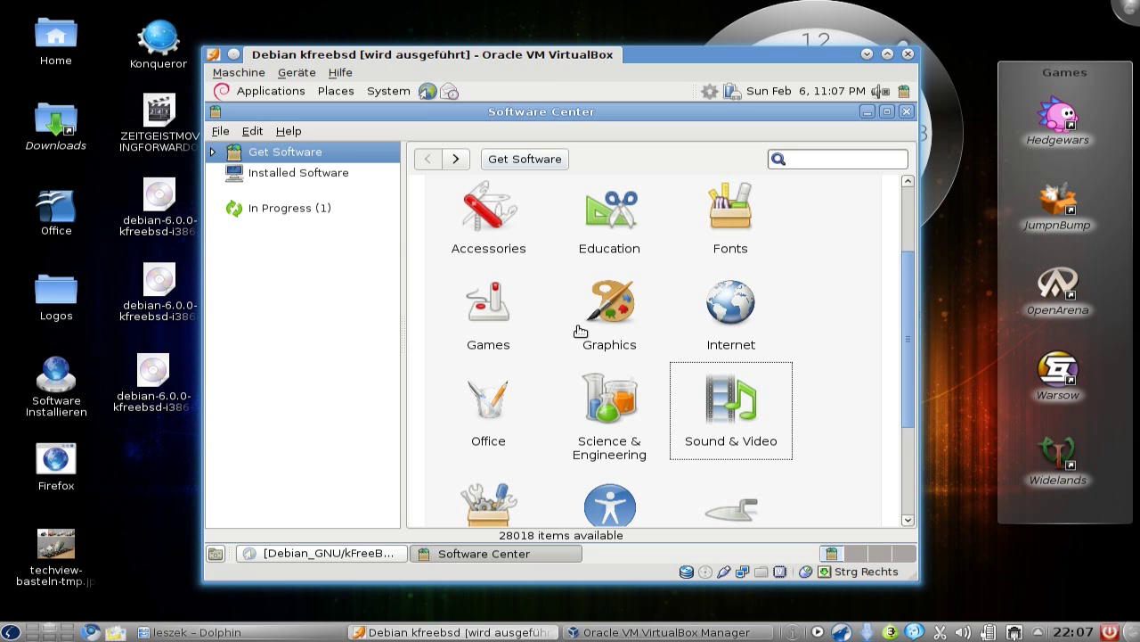
Step: View the In Progress (1) list showing Banshee at 90%, then minimize the Software Center
{"action": "left_click", "coordinate": [321, 212]}
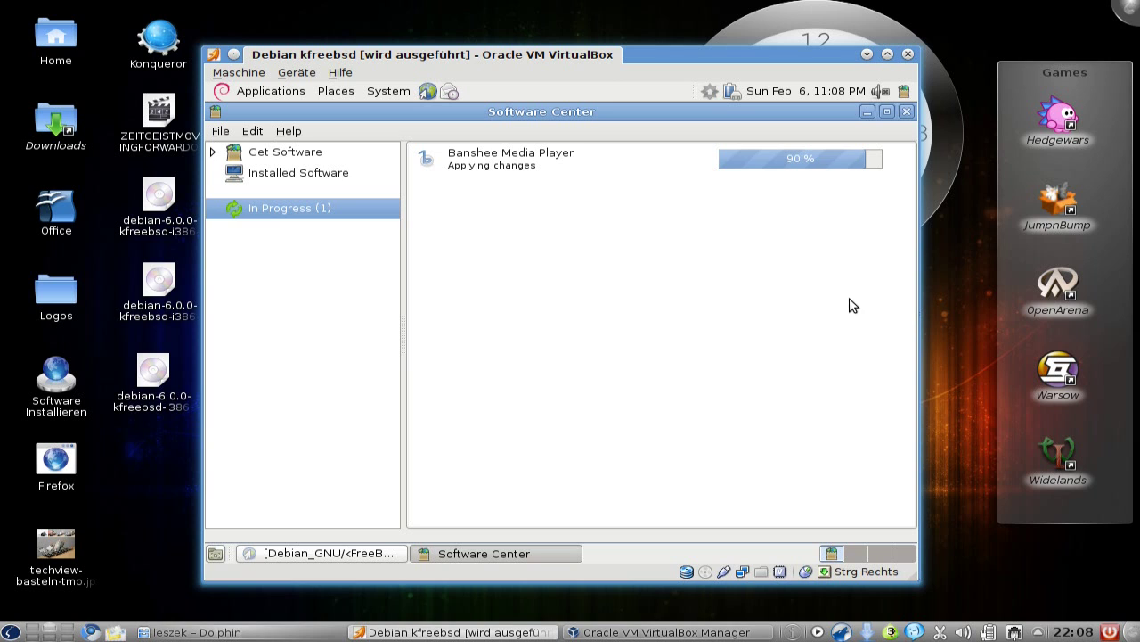
{"action": "left_click", "coordinate": [866, 112]}
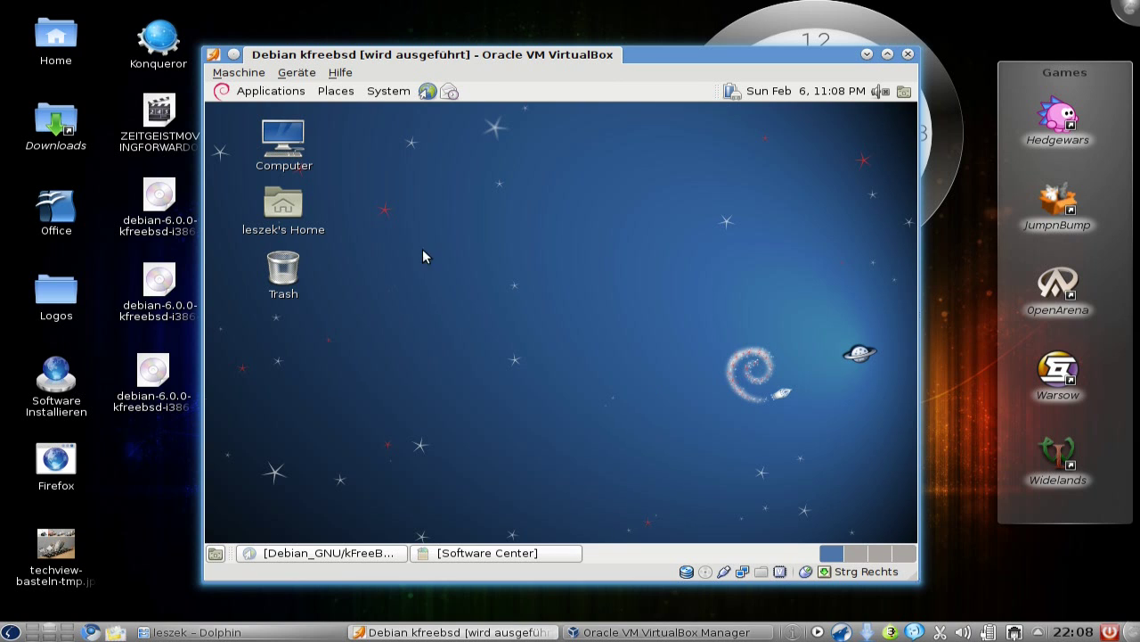
Step: Open the guest panel's System > Preferences menu
{"action": "left_click", "coordinate": [383, 93]}
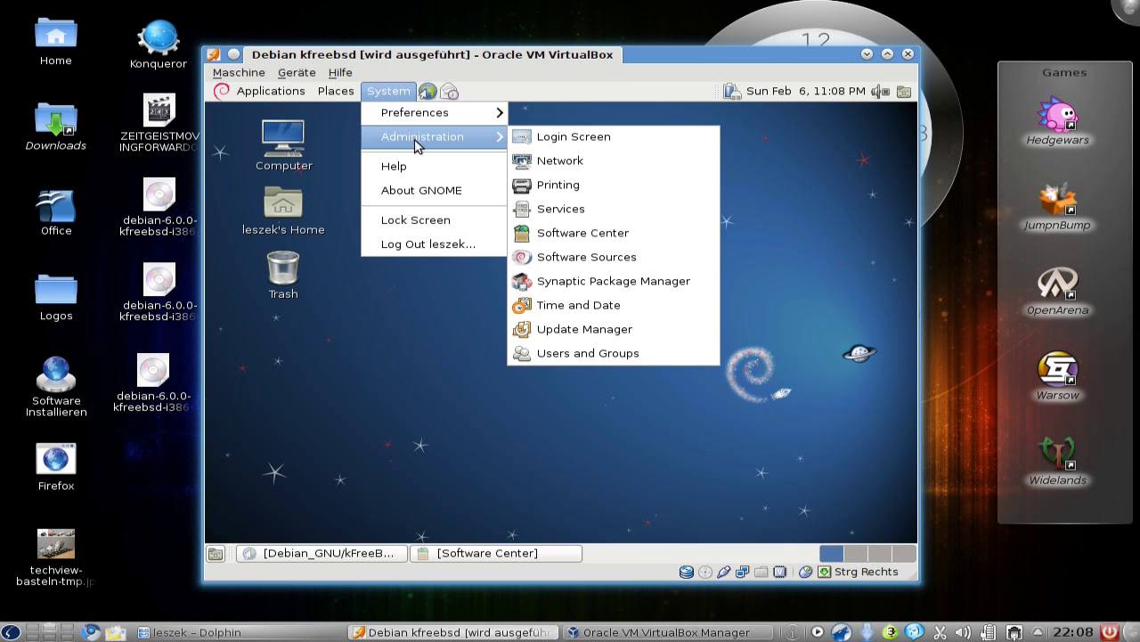
{"action": "mouse_move", "coordinate": [415, 112]}
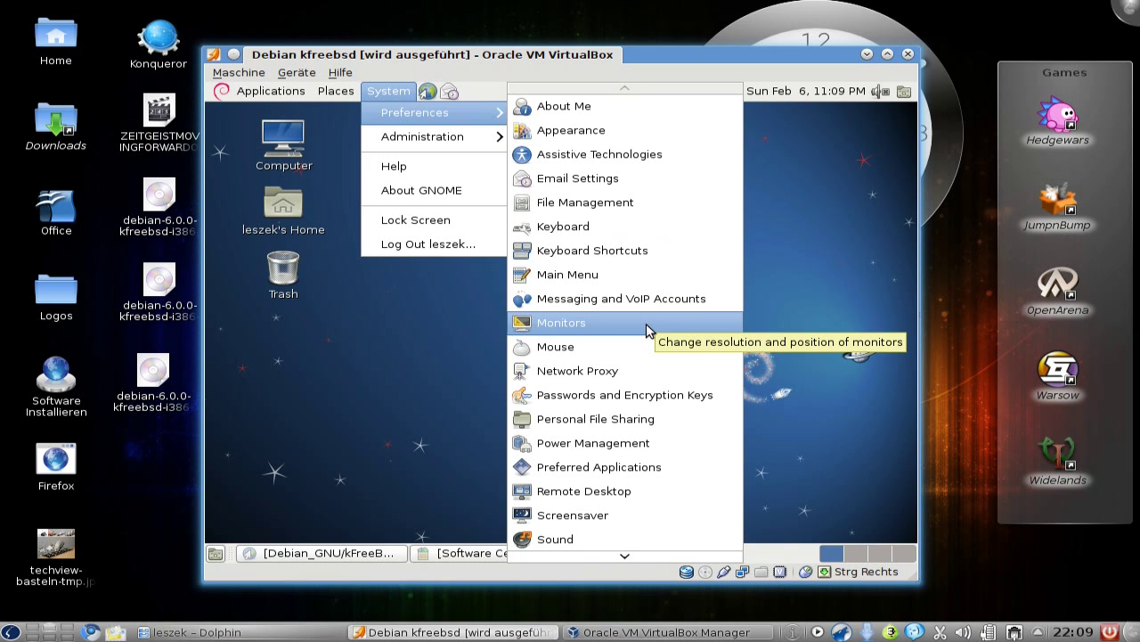
{"action": "left_click", "coordinate": [647, 331]}
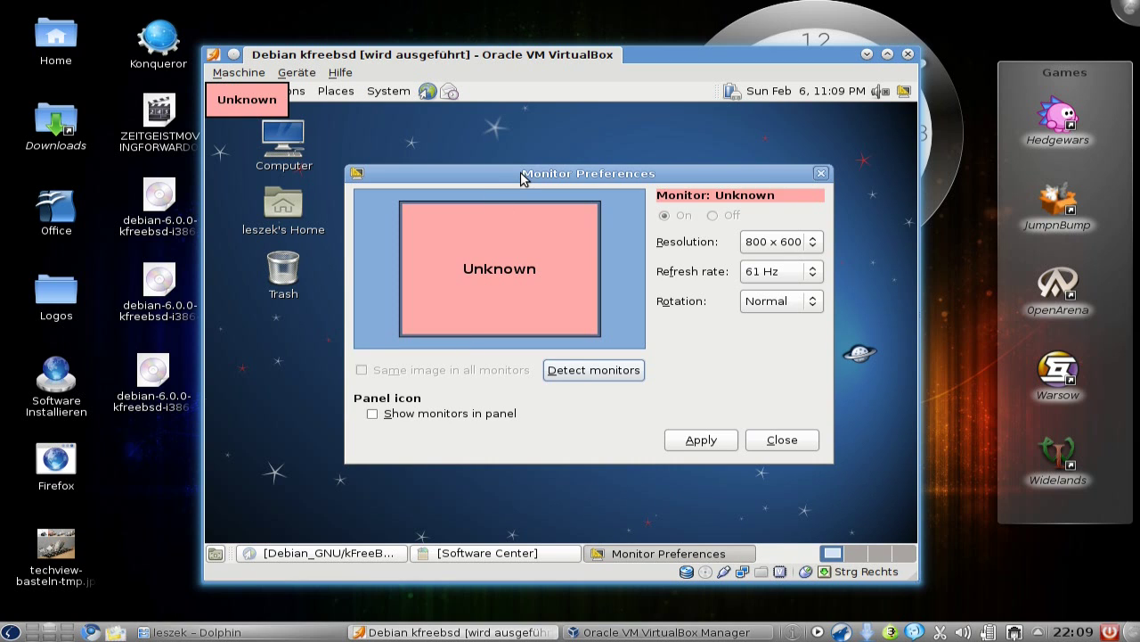
{"action": "left_click_drag", "start_coordinate": [521, 178], "coordinate": [501, 201]}
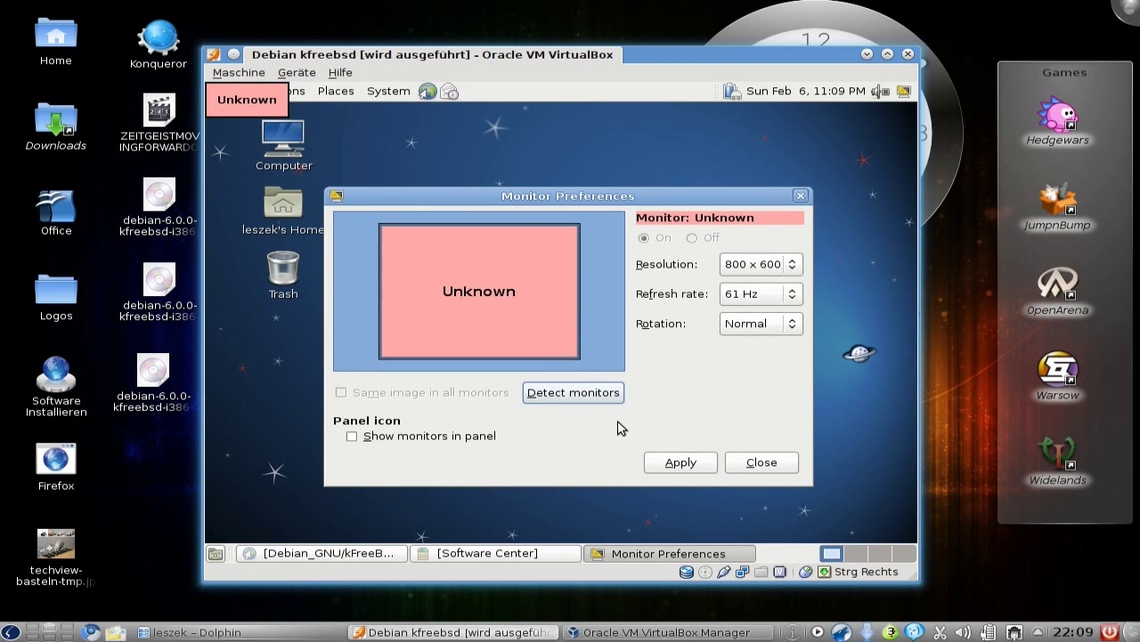
{"action": "left_click", "coordinate": [762, 462]}
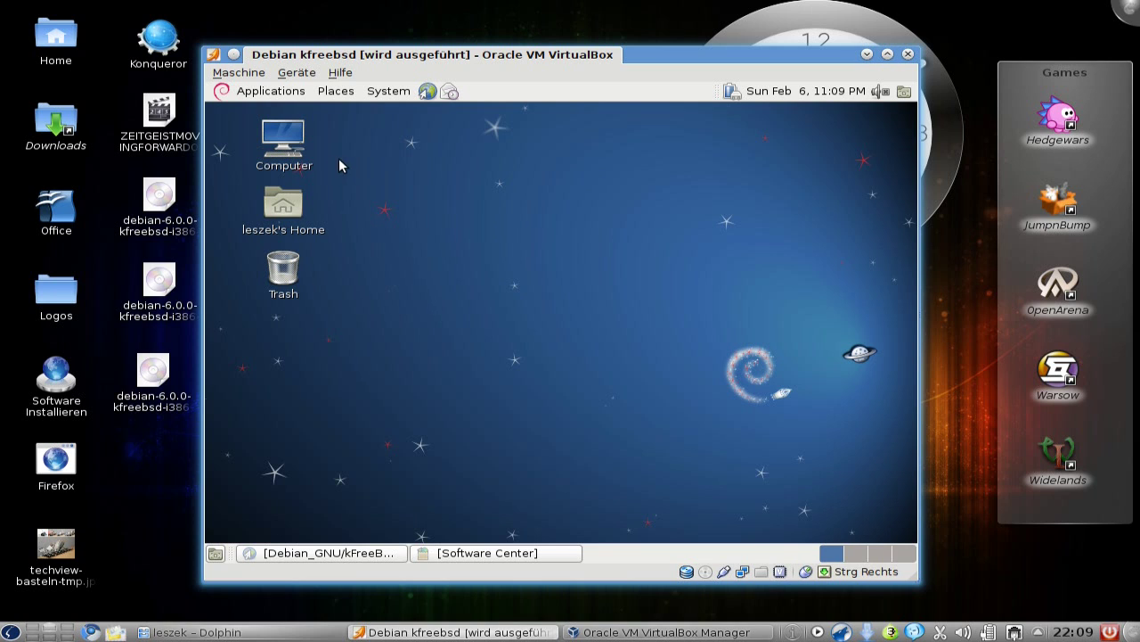
{"action": "left_click", "coordinate": [307, 98]}
{"action": "left_click", "coordinate": [372, 94]}
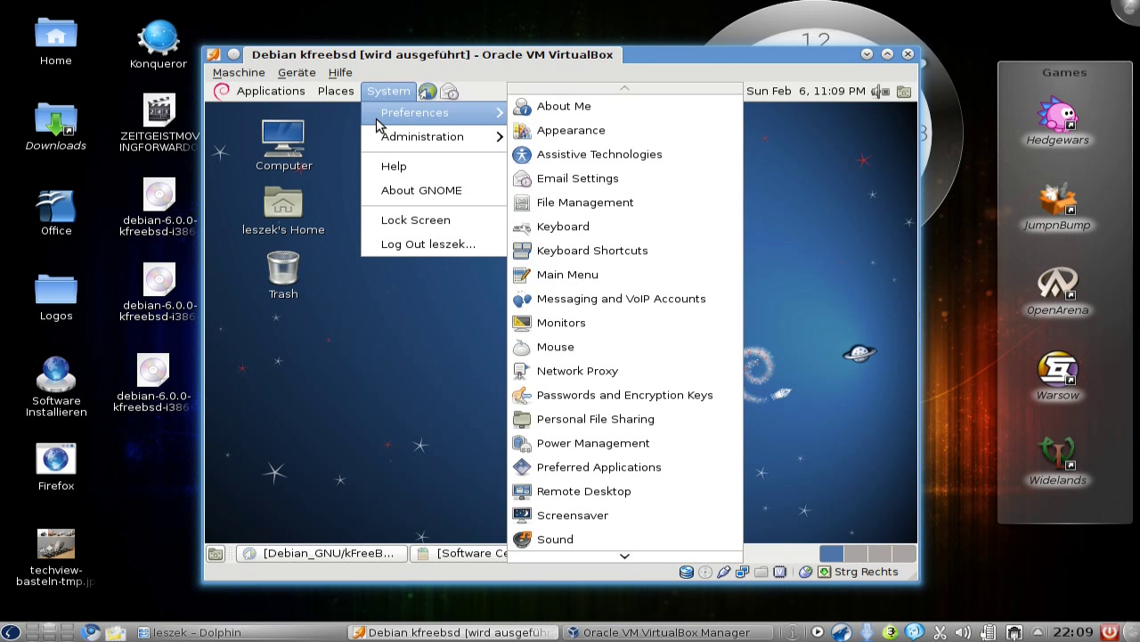
Step: Launch Printing from the guest's System > Administration menu
{"action": "scroll", "coordinate": [657, 470], "scroll_direction": "down", "scroll_amount": 2}
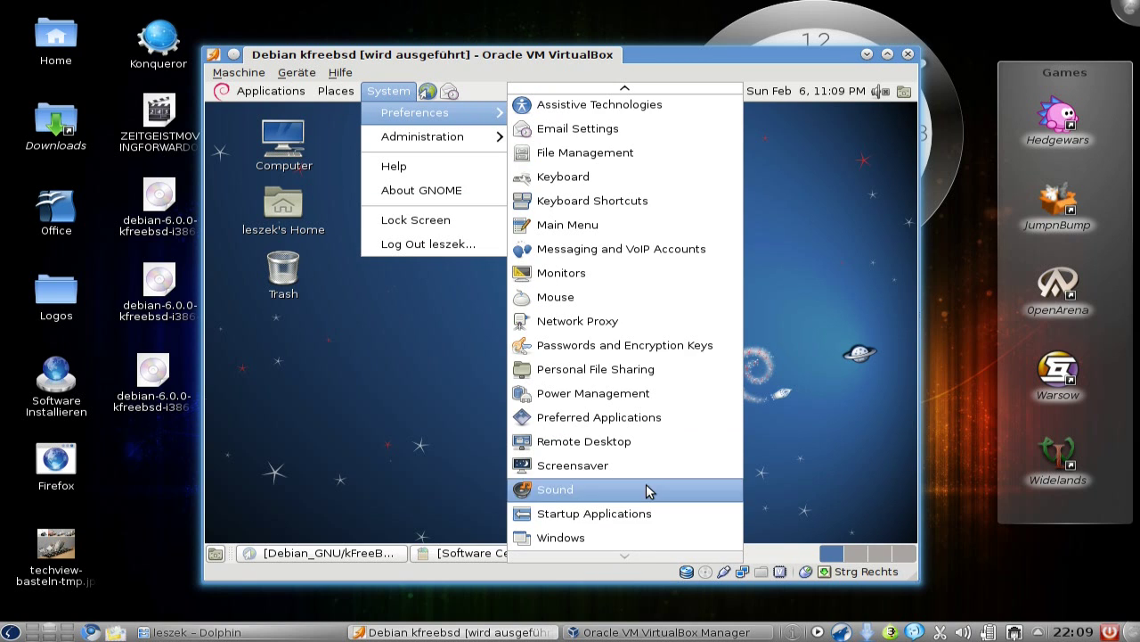
{"action": "scroll", "coordinate": [615, 116], "scroll_direction": "up", "scroll_amount": 2}
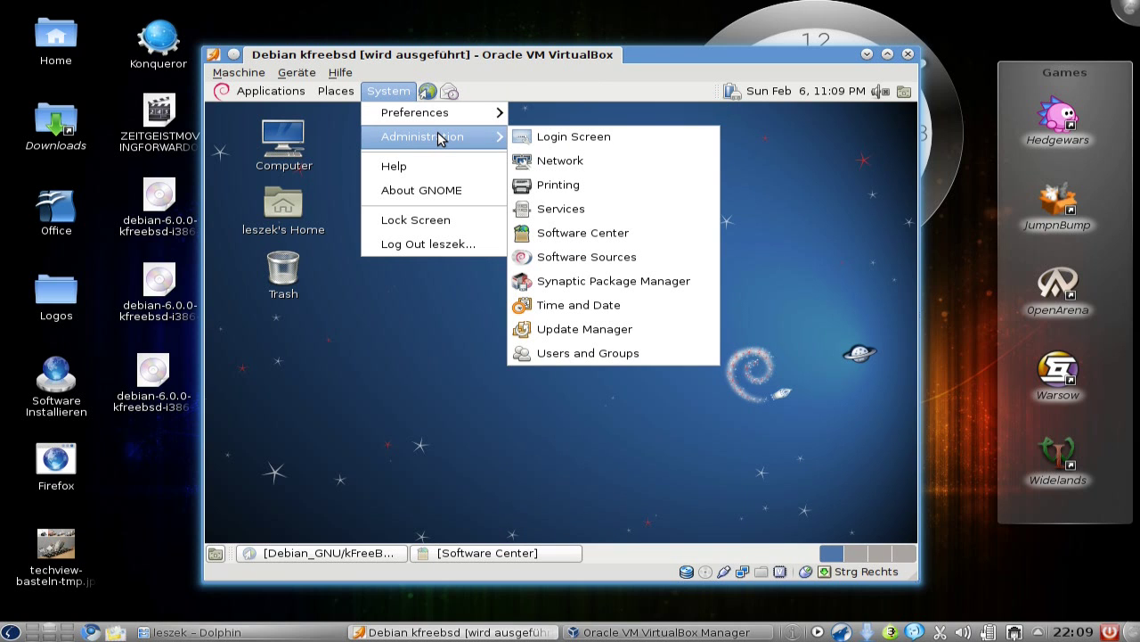
{"action": "left_click", "coordinate": [591, 184]}
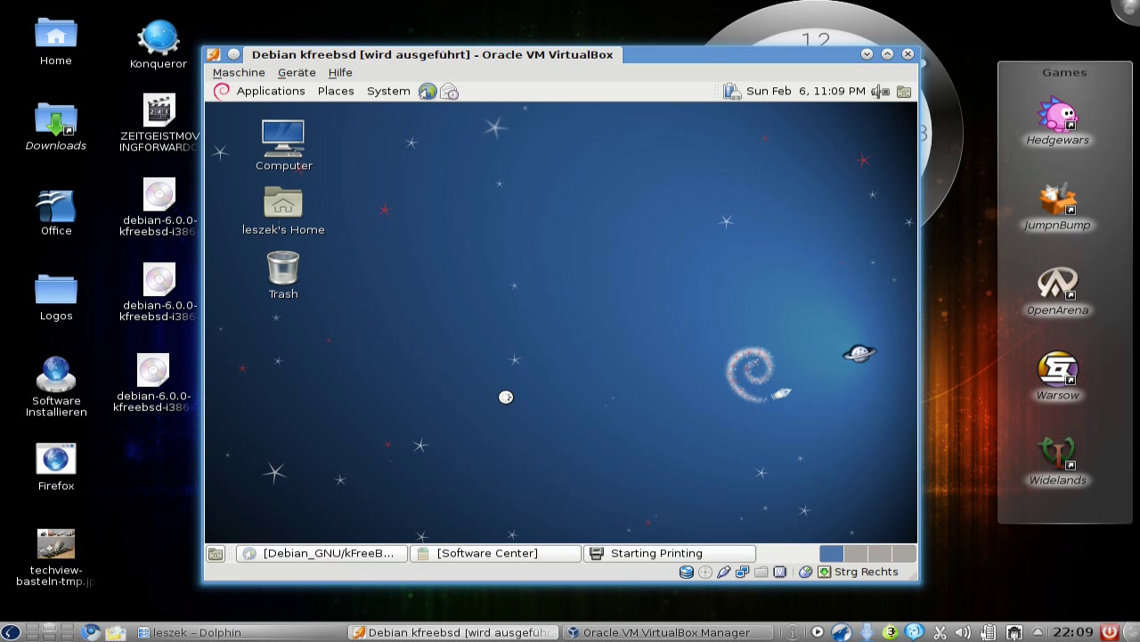
Step: Restore the Debian Wiki browser window and open a new tab
{"action": "left_click", "coordinate": [329, 553]}
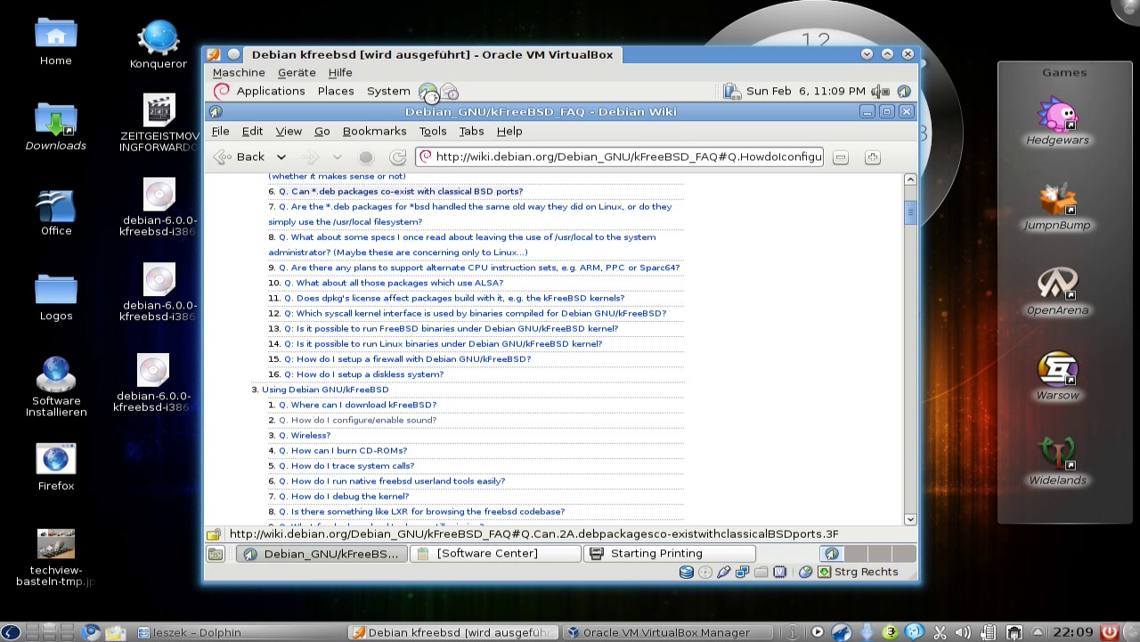
{"action": "left_click", "coordinate": [219, 133]}
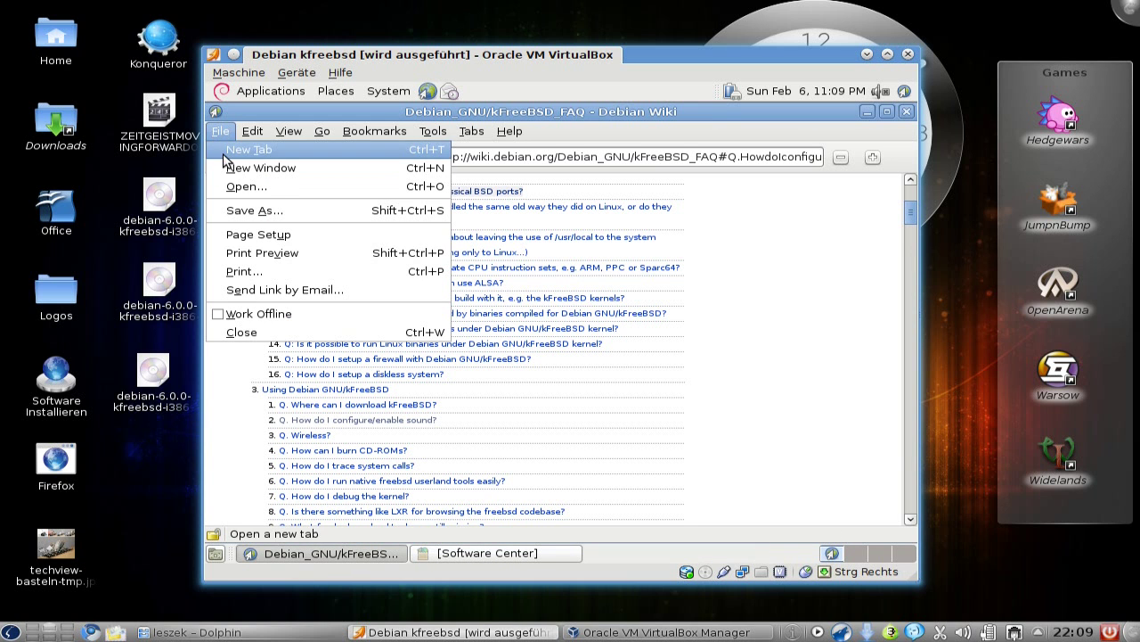
{"action": "left_click", "coordinate": [250, 149]}
Step: Load nvidia.de and open its Download Treiber driver page
{"action": "double_click", "coordinate": [527, 156]}
{"action": "triple_click", "coordinate": [528, 156]}
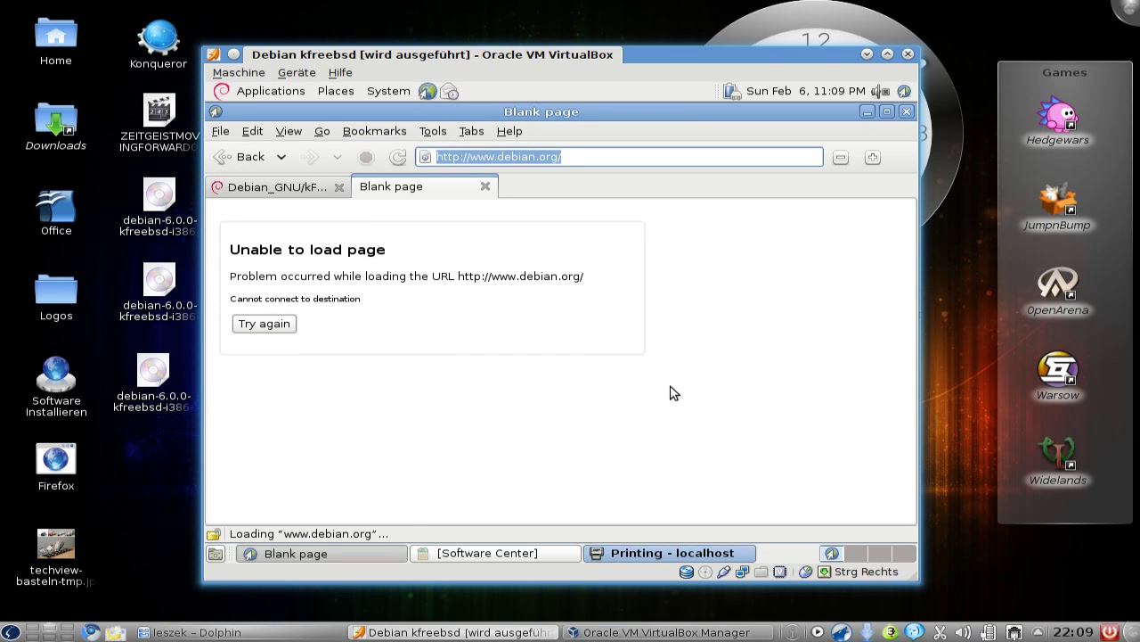
{"action": "type", "text": "n"}
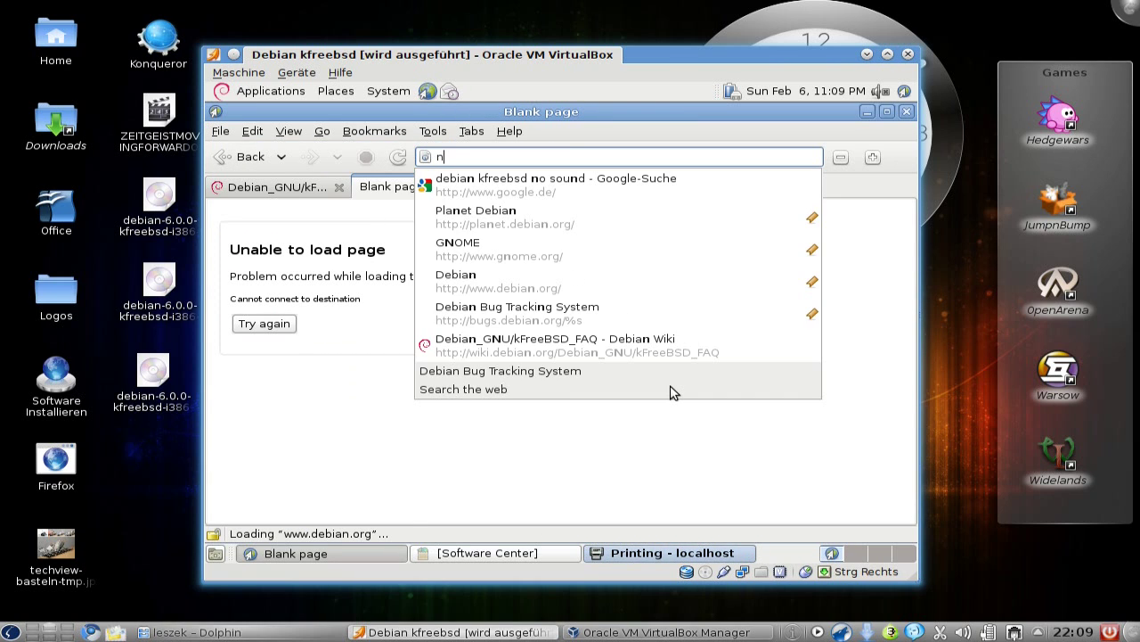
{"action": "type", "text": "vidia."}
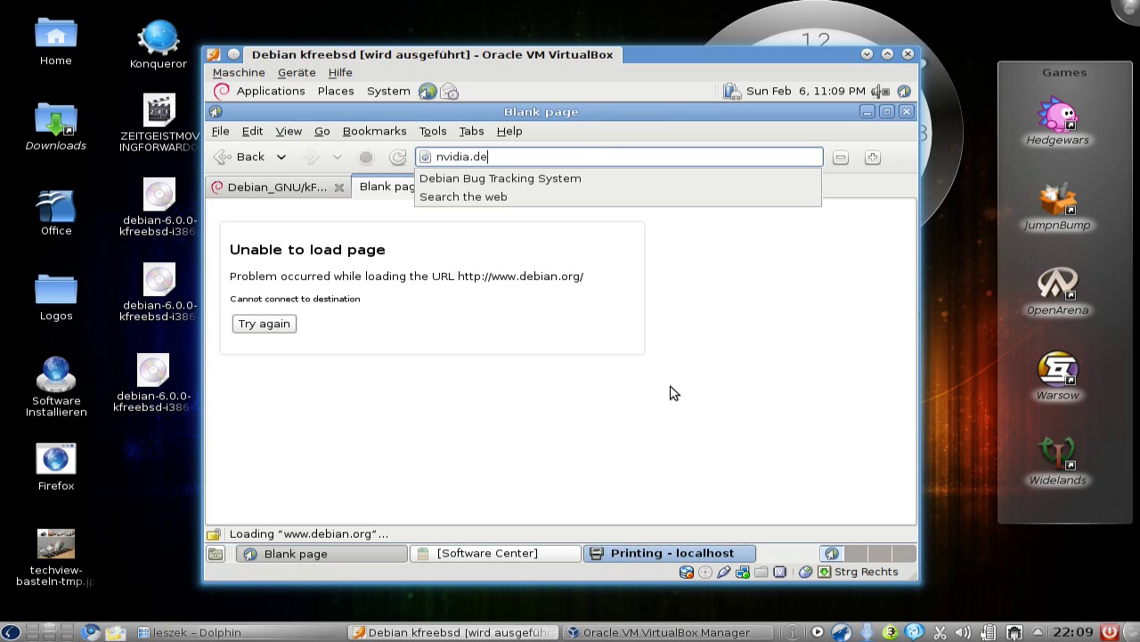
{"action": "type", "text": "de"}
{"action": "key", "text": "Return"}
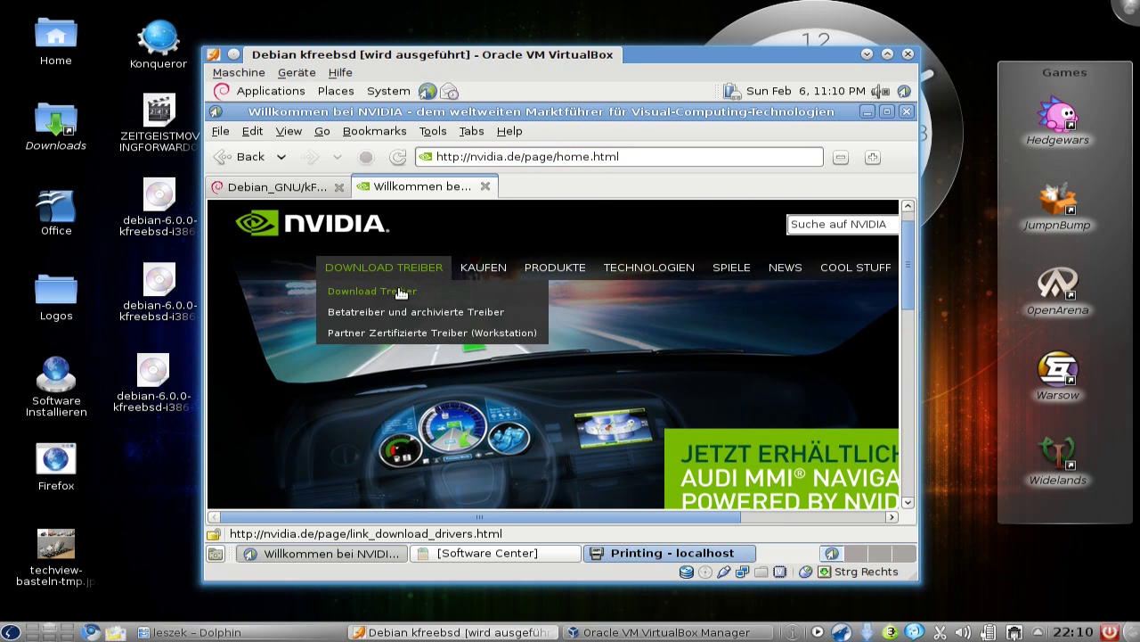
{"action": "left_click", "coordinate": [385, 292]}
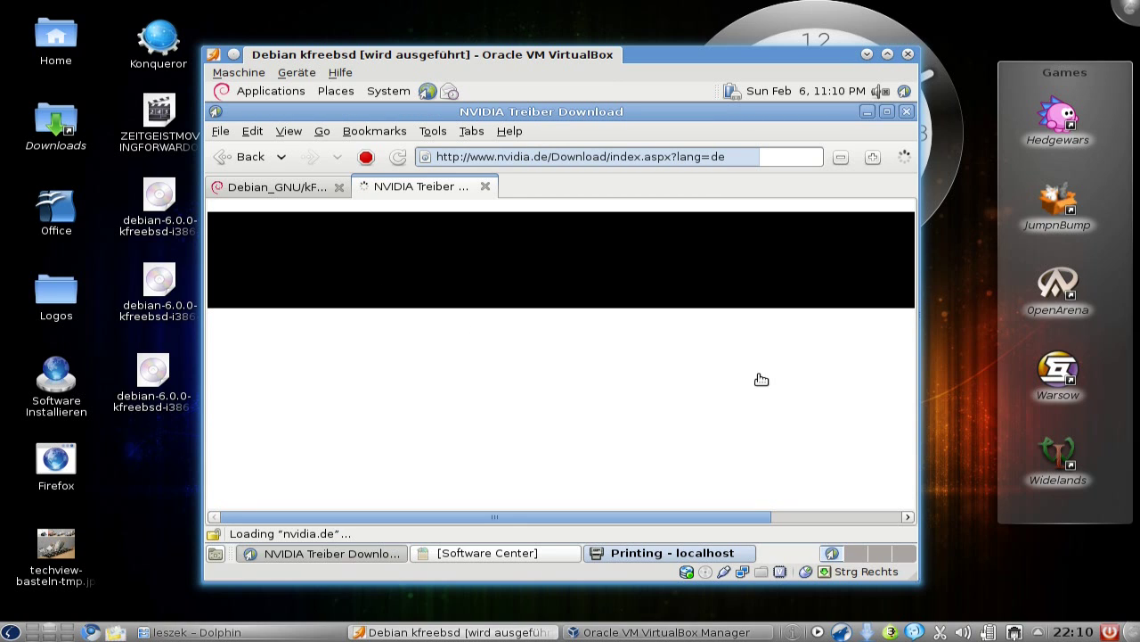
{"action": "left_click", "coordinate": [661, 554]}
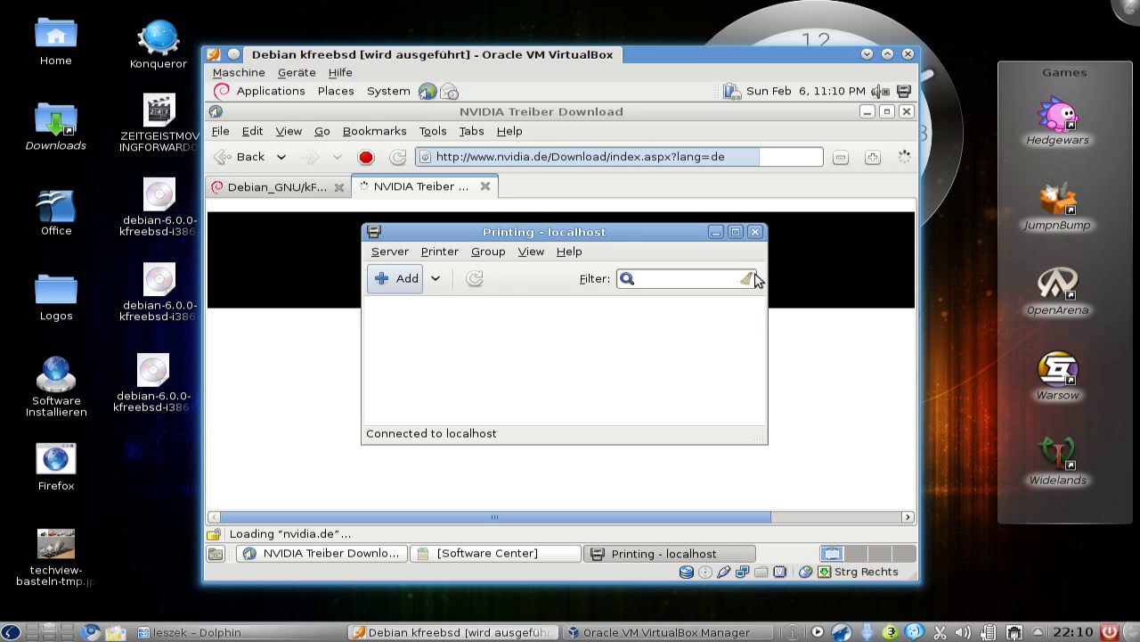
Step: Close the Printing window, check Banshee's 90% install in Software Center, then minimize it
{"action": "left_click", "coordinate": [756, 231]}
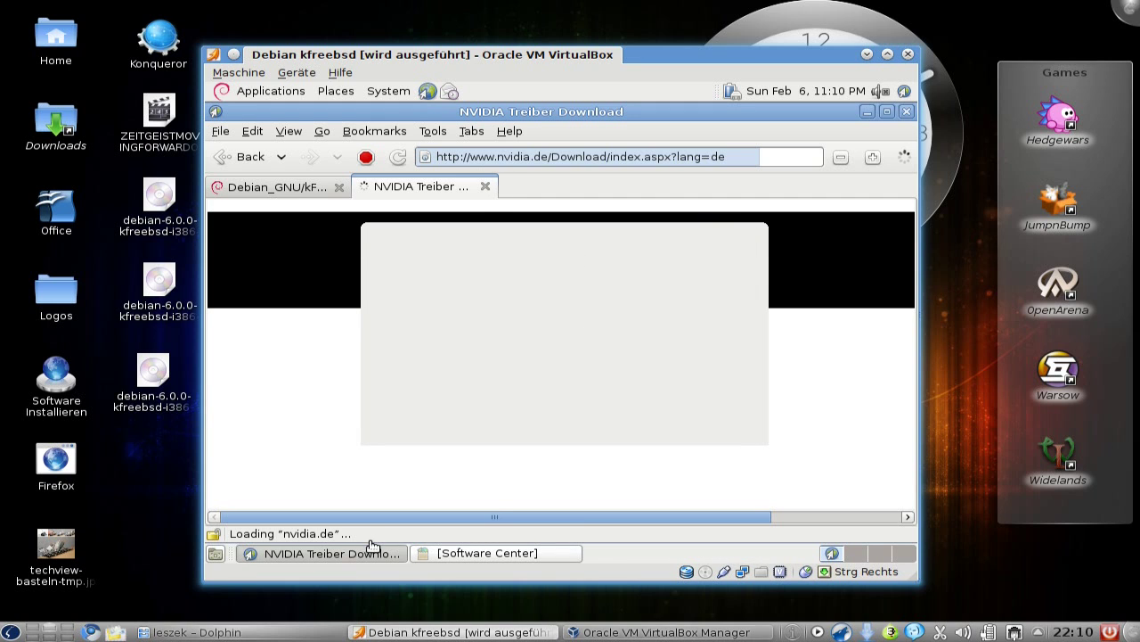
{"action": "left_click", "coordinate": [557, 553]}
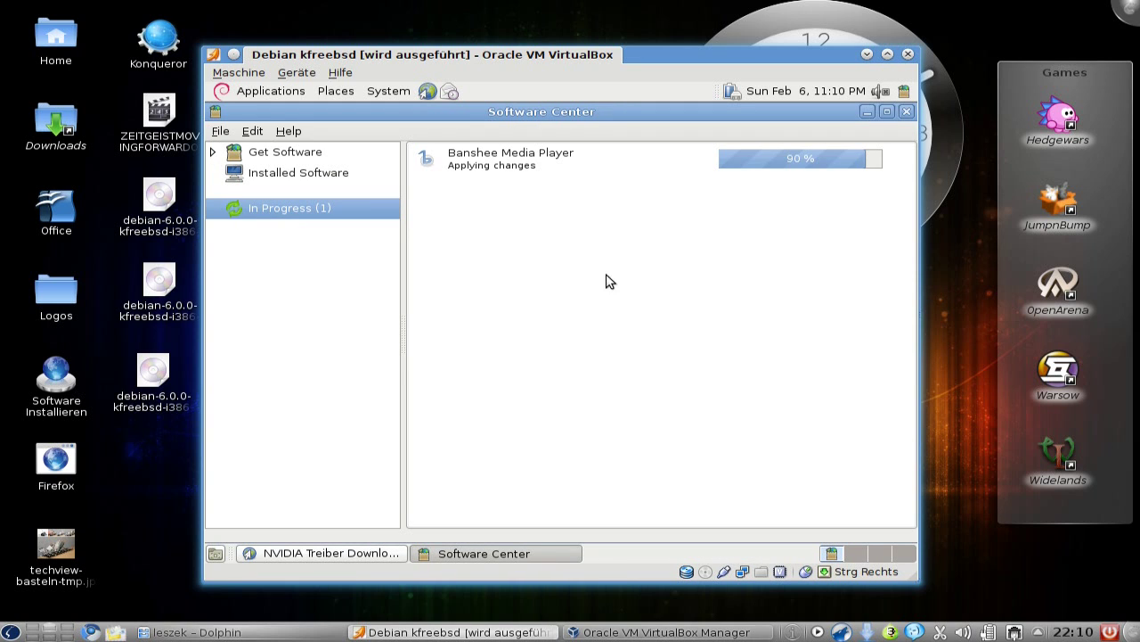
{"action": "left_click", "coordinate": [557, 161]}
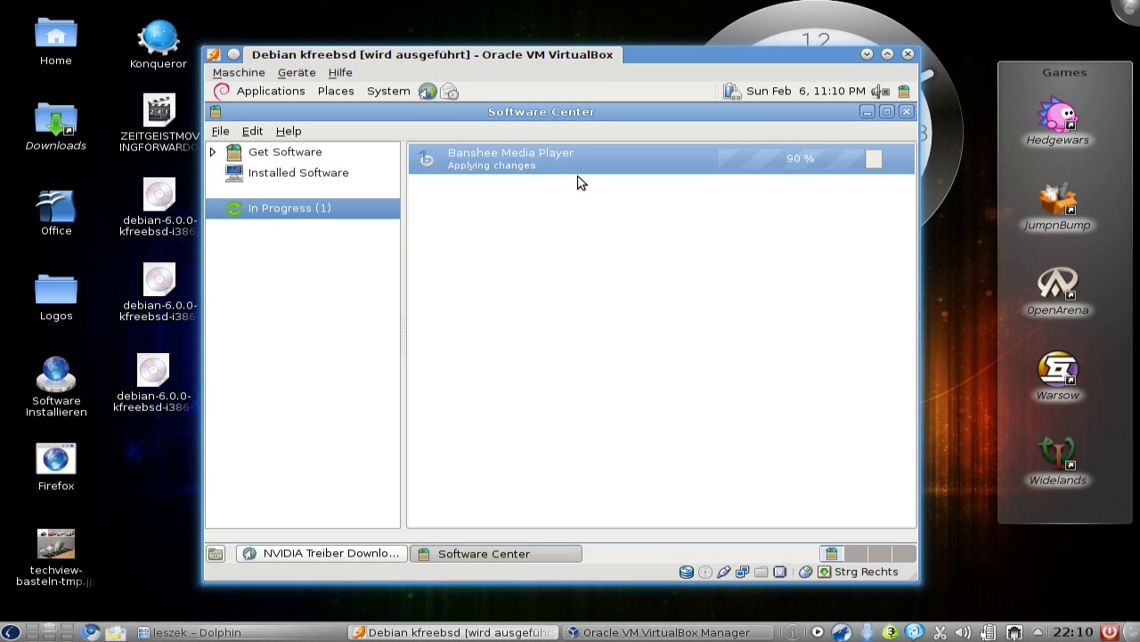
{"action": "left_click", "coordinate": [868, 112]}
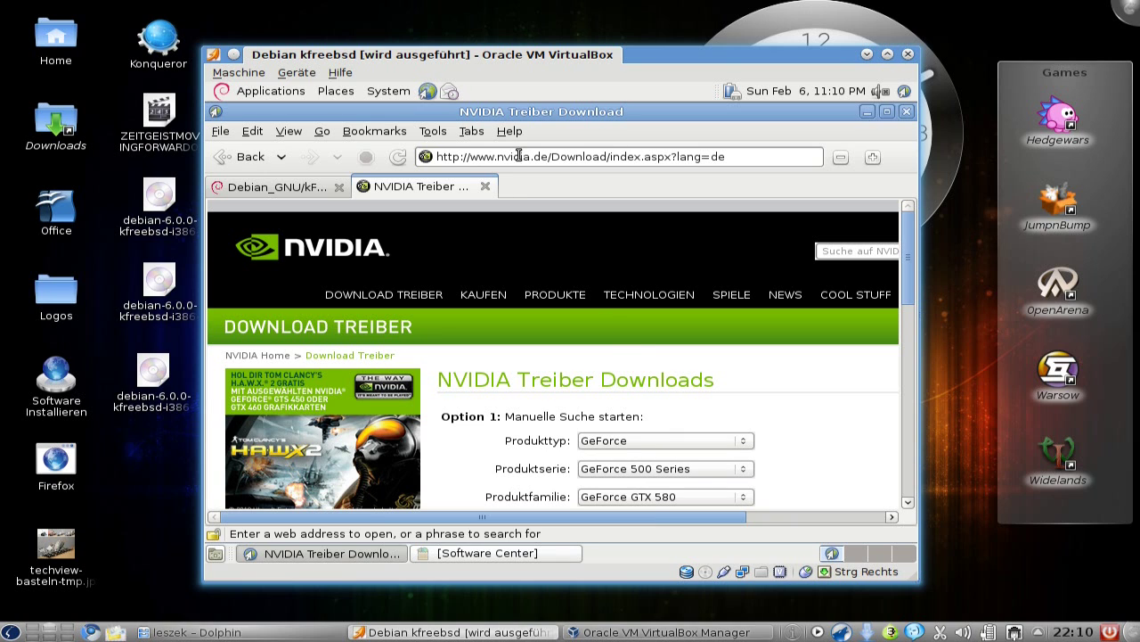
Step: Bring the NVIDIA page back and choose FreeBSD x86 as the operating system
{"action": "left_click", "coordinate": [868, 112]}
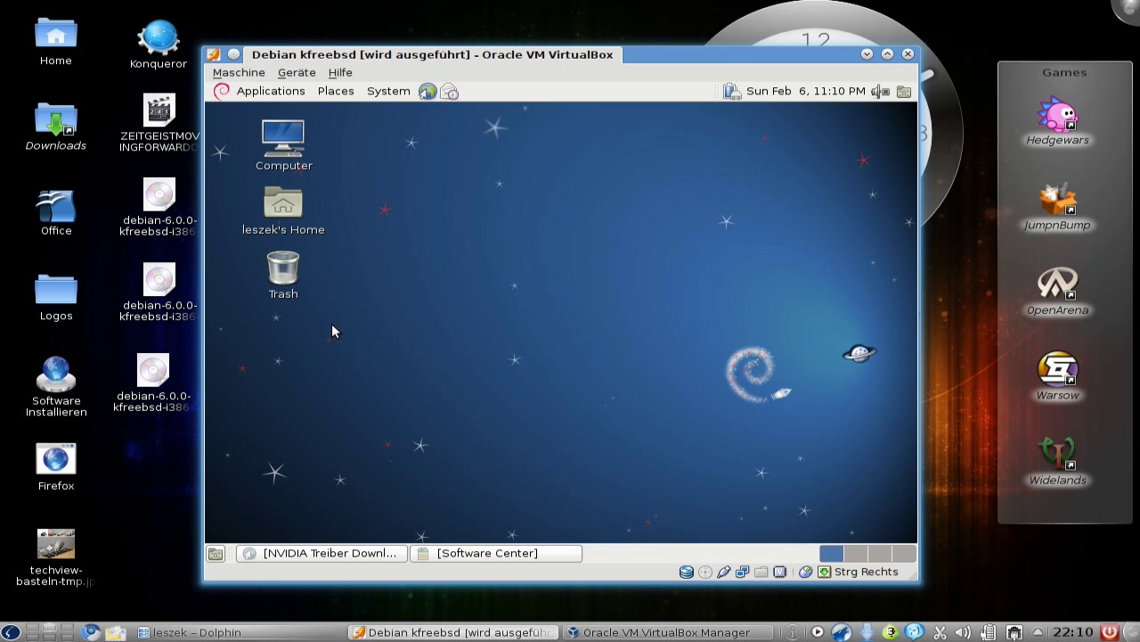
{"action": "left_click", "coordinate": [353, 553]}
{"action": "scroll", "coordinate": [844, 406], "scroll_direction": "down", "scroll_amount": 3}
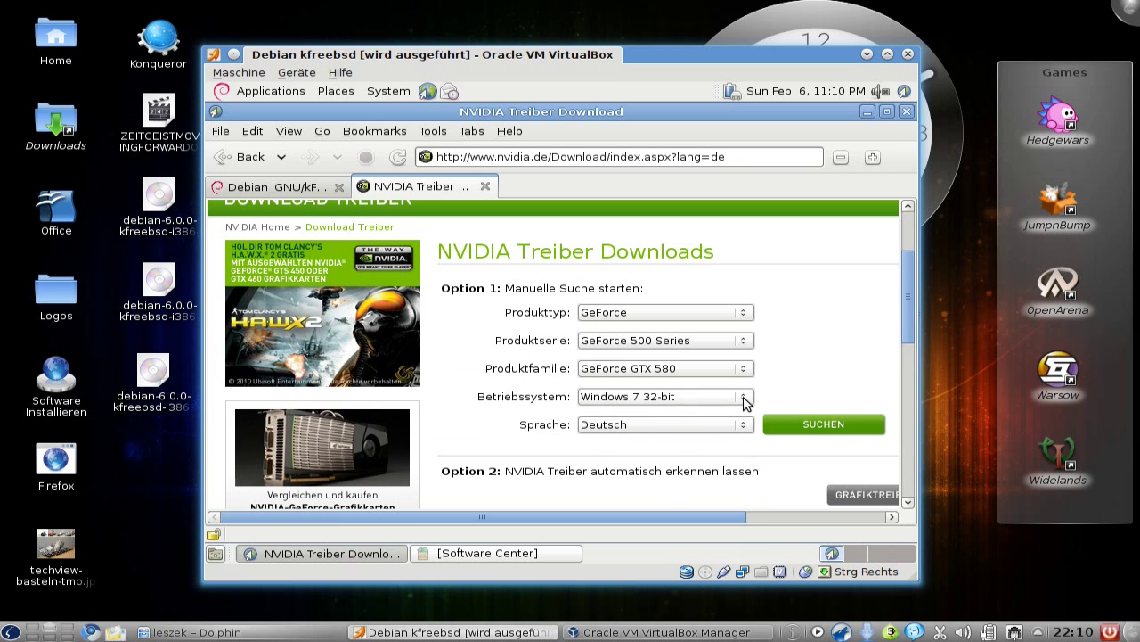
{"action": "left_click", "coordinate": [745, 399]}
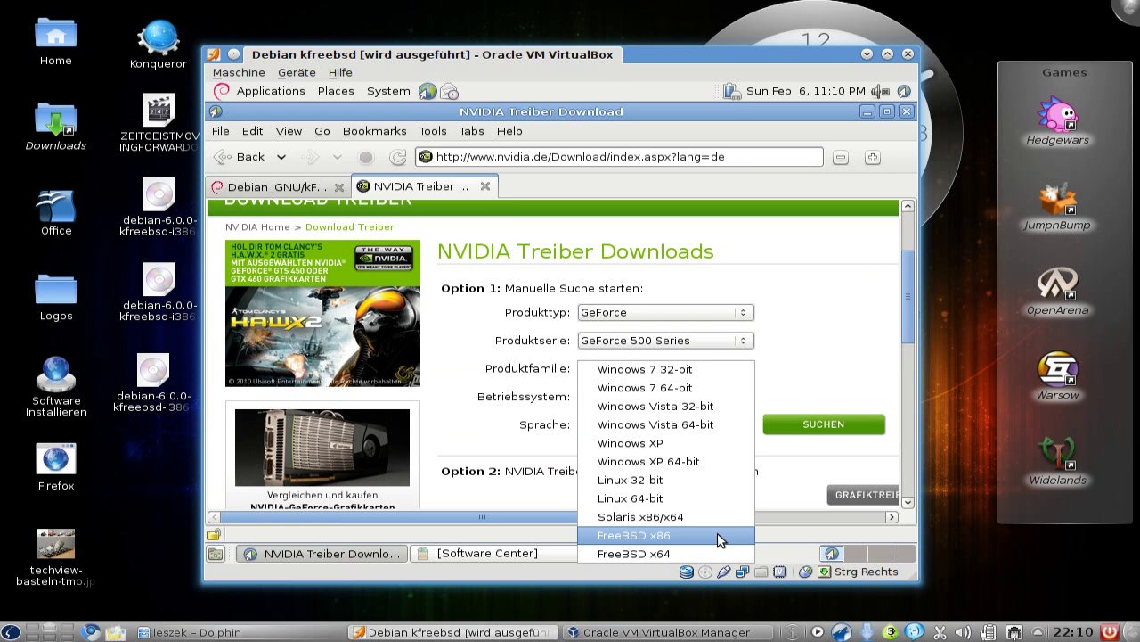
{"action": "left_click", "coordinate": [684, 543]}
Step: Set product type GeForce, series GeForce Go 7 Series, family GeForce Go 7300, and search
{"action": "left_click", "coordinate": [744, 317]}
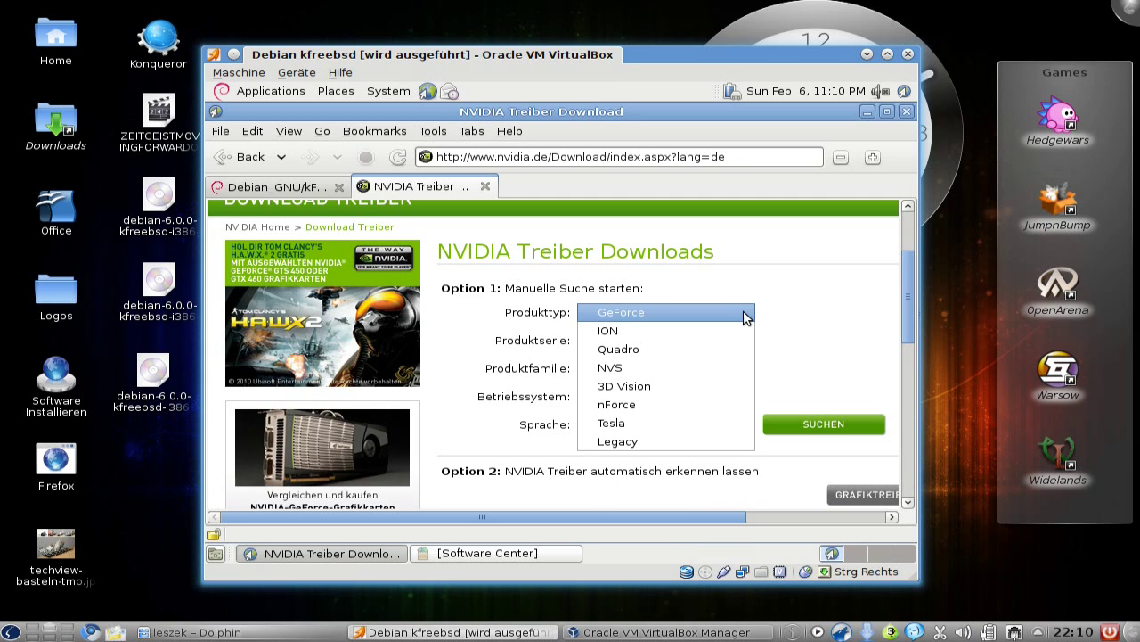
{"action": "left_click", "coordinate": [743, 315]}
{"action": "left_click", "coordinate": [739, 342]}
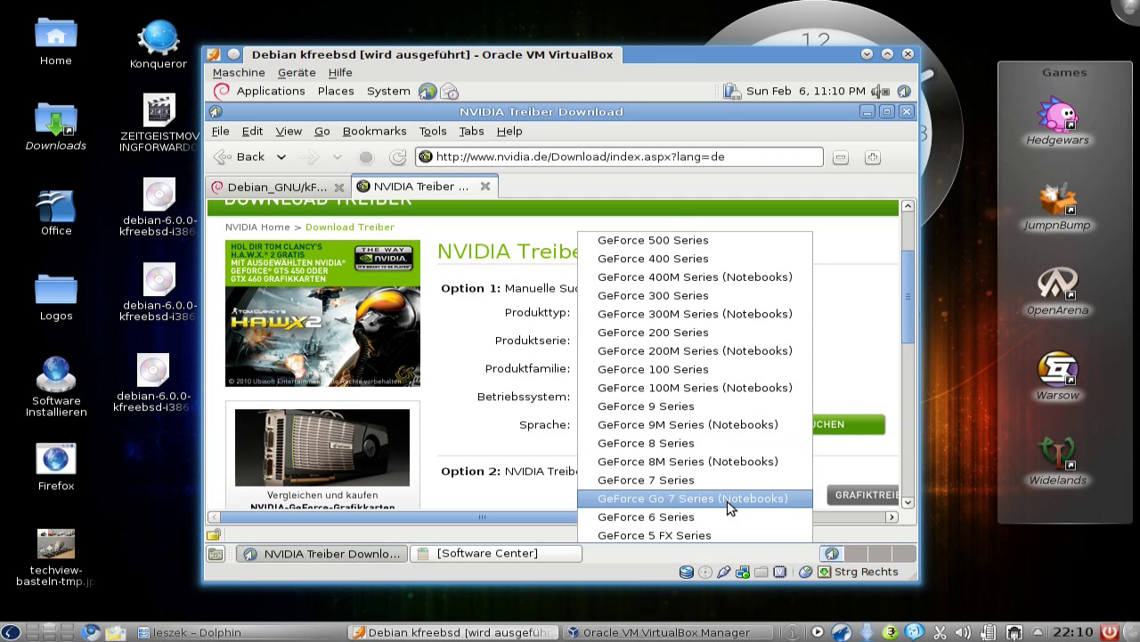
{"action": "left_click", "coordinate": [732, 499]}
{"action": "left_click", "coordinate": [745, 374]}
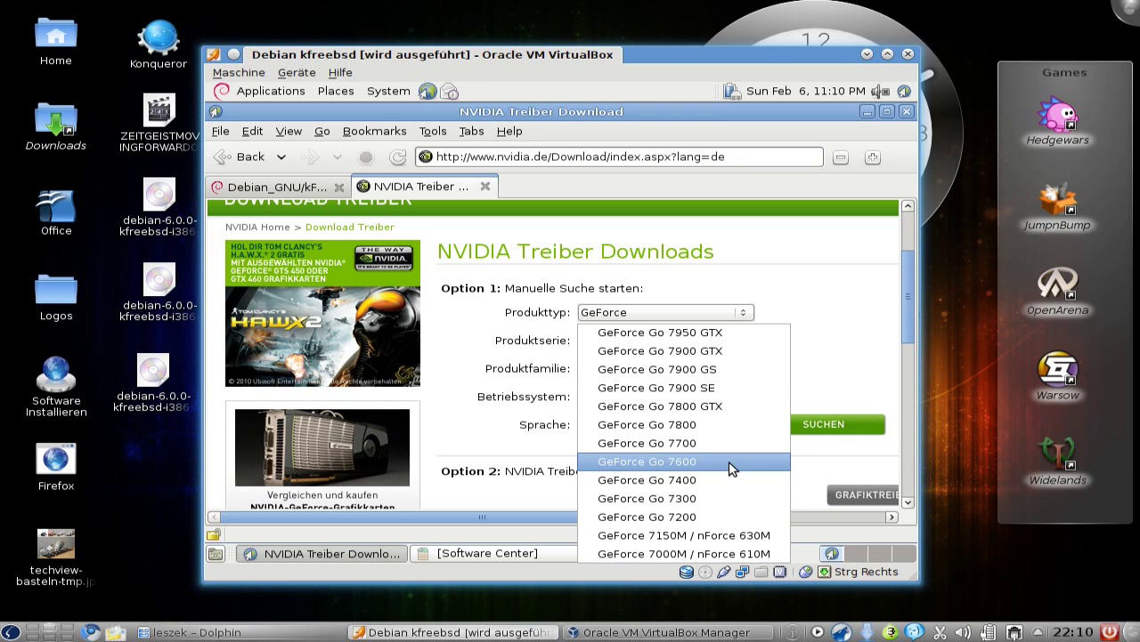
{"action": "left_click", "coordinate": [725, 498]}
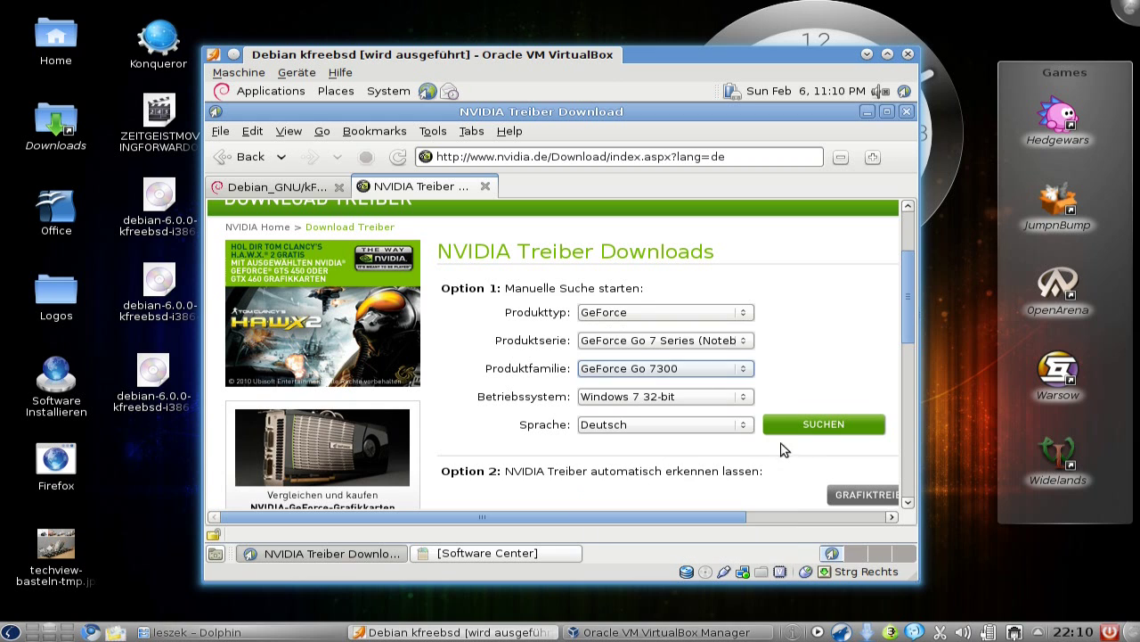
{"action": "left_click", "coordinate": [811, 433]}
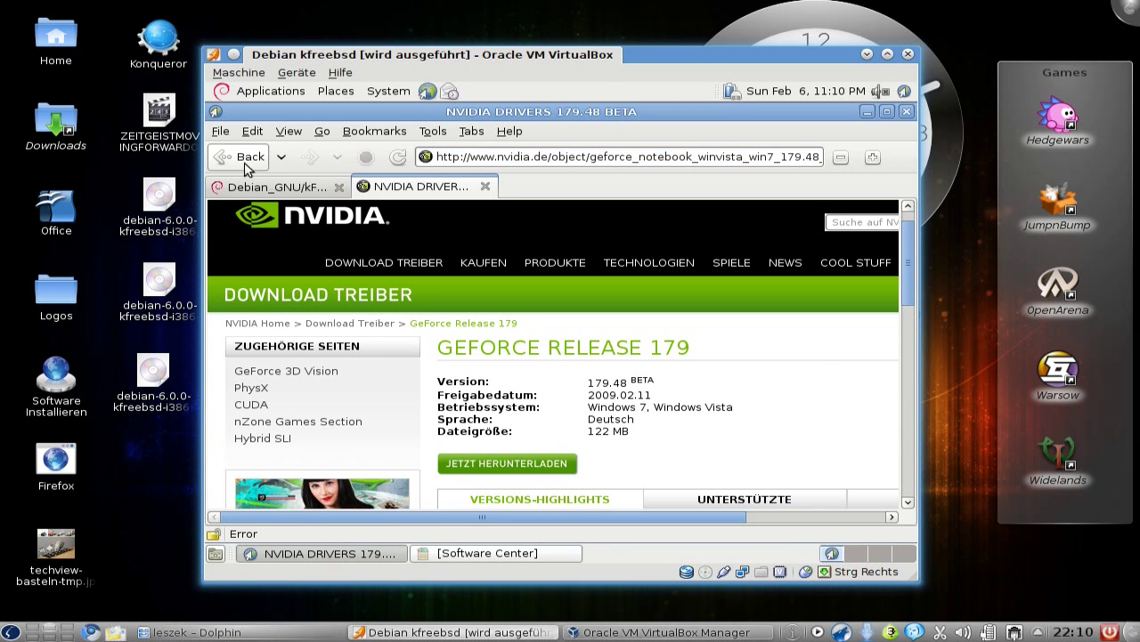
Step: Return to the search form, set the operating system to FreeBSD x86, and search again
{"action": "left_click", "coordinate": [244, 160]}
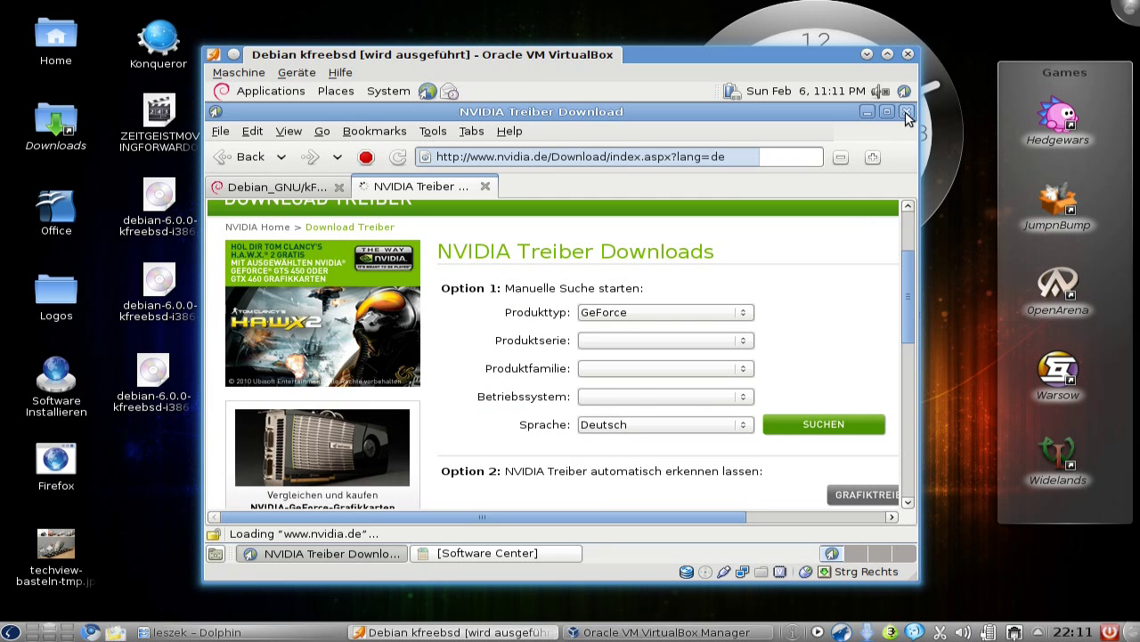
{"action": "left_click", "coordinate": [718, 342]}
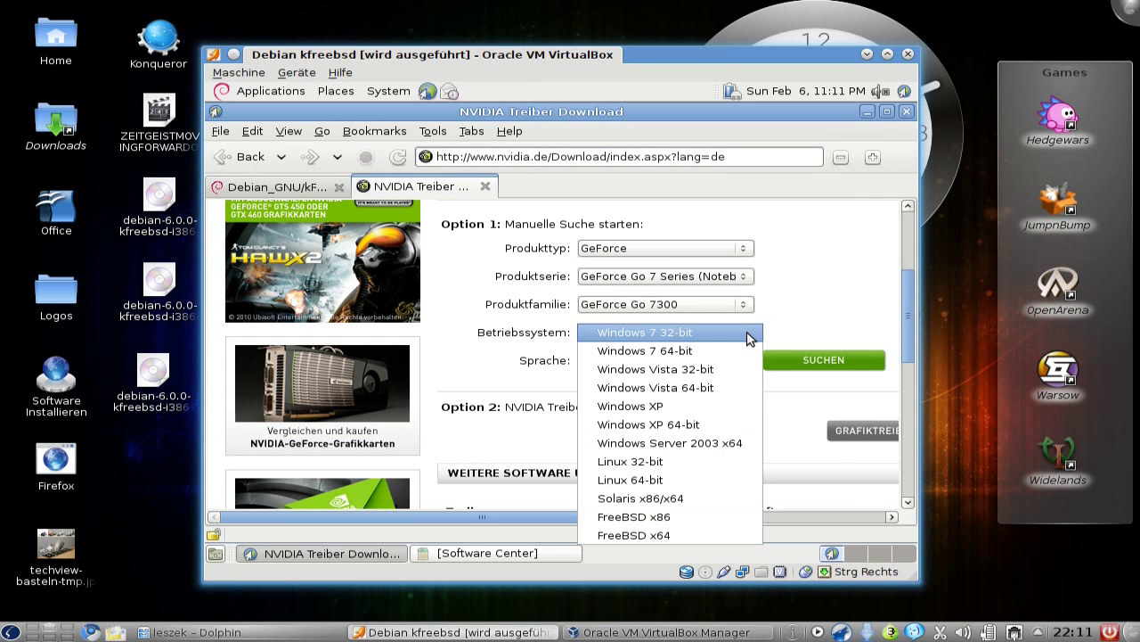
{"action": "left_click", "coordinate": [711, 516]}
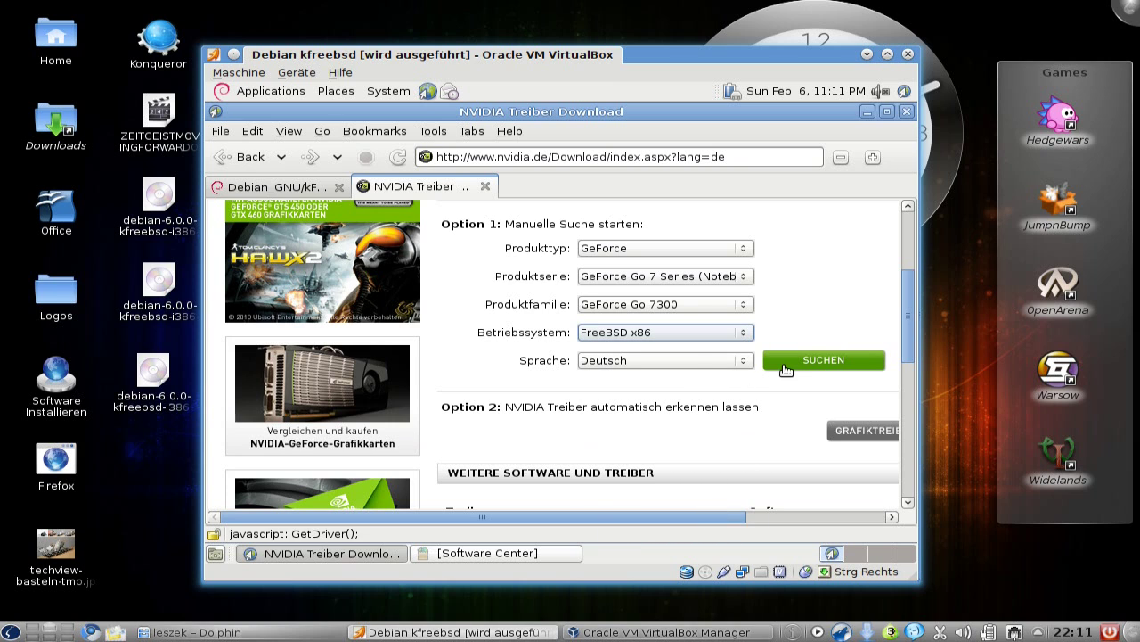
{"action": "left_click", "coordinate": [795, 364]}
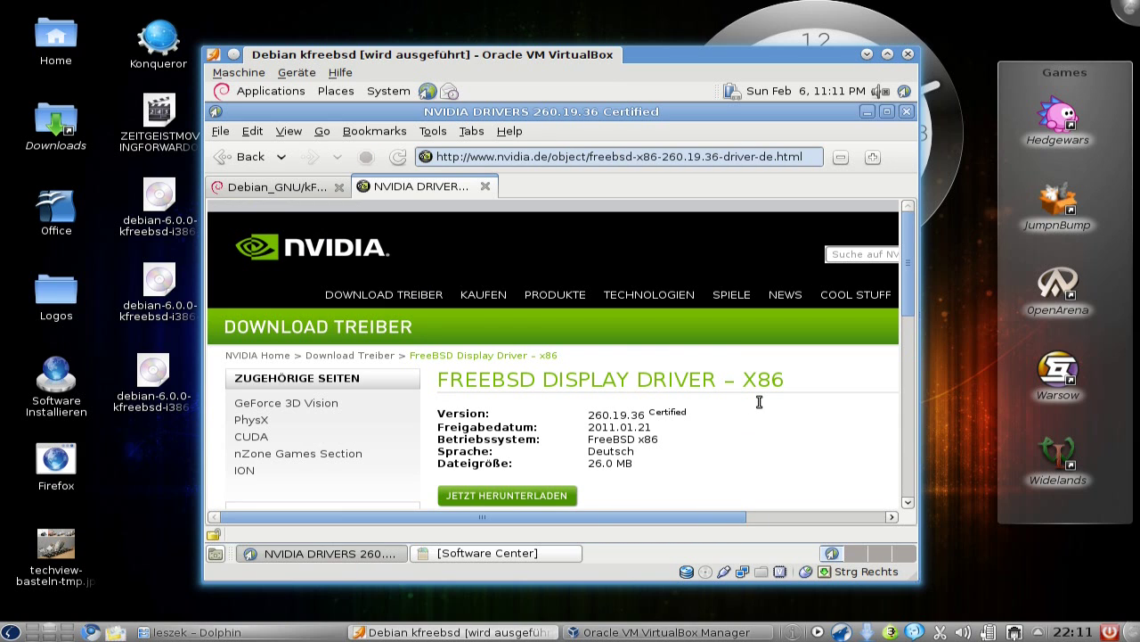
Step: Look over the FreeBSD x86 display driver 260.19.36 details page
{"action": "scroll", "coordinate": [759, 402], "scroll_direction": "down", "scroll_amount": 2}
{"action": "scroll", "coordinate": [627, 324], "scroll_direction": "down", "scroll_amount": 1}
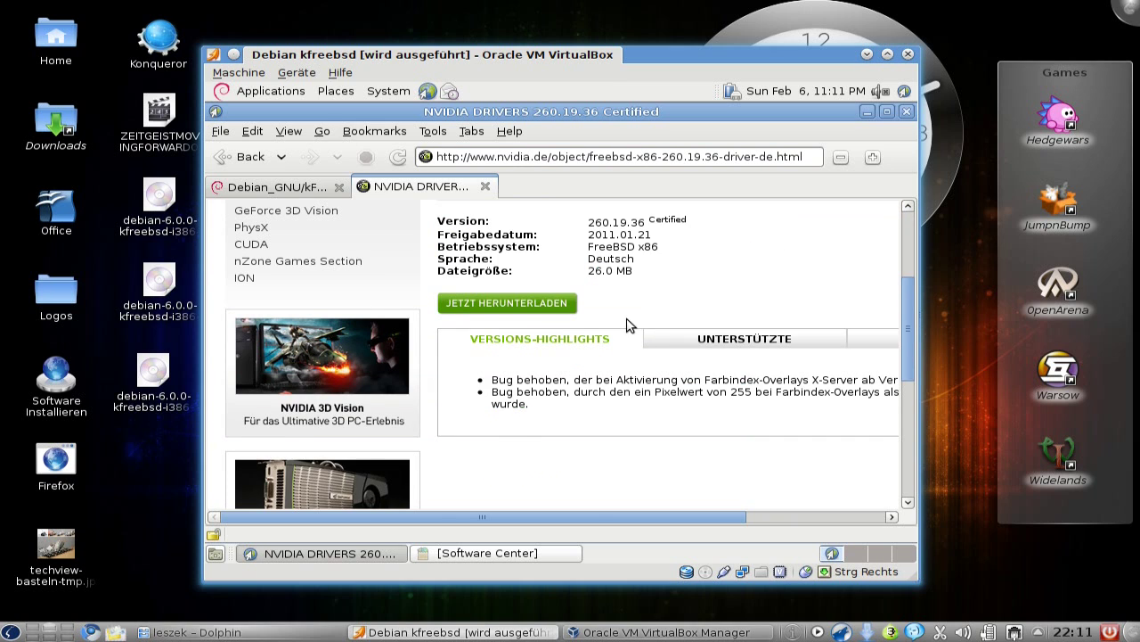
{"action": "scroll", "coordinate": [627, 325], "scroll_direction": "up", "scroll_amount": 1}
{"action": "left_click_drag", "start_coordinate": [588, 255], "coordinate": [645, 255]}
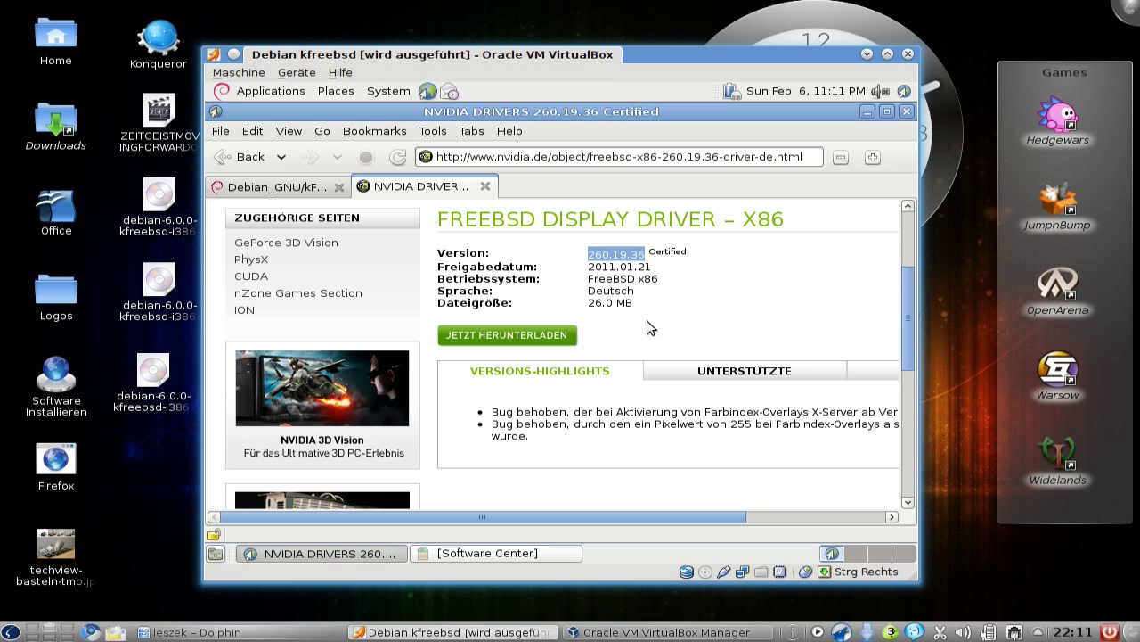
{"action": "left_click", "coordinate": [701, 337]}
{"action": "scroll", "coordinate": [704, 343], "scroll_direction": "down", "scroll_amount": 2}
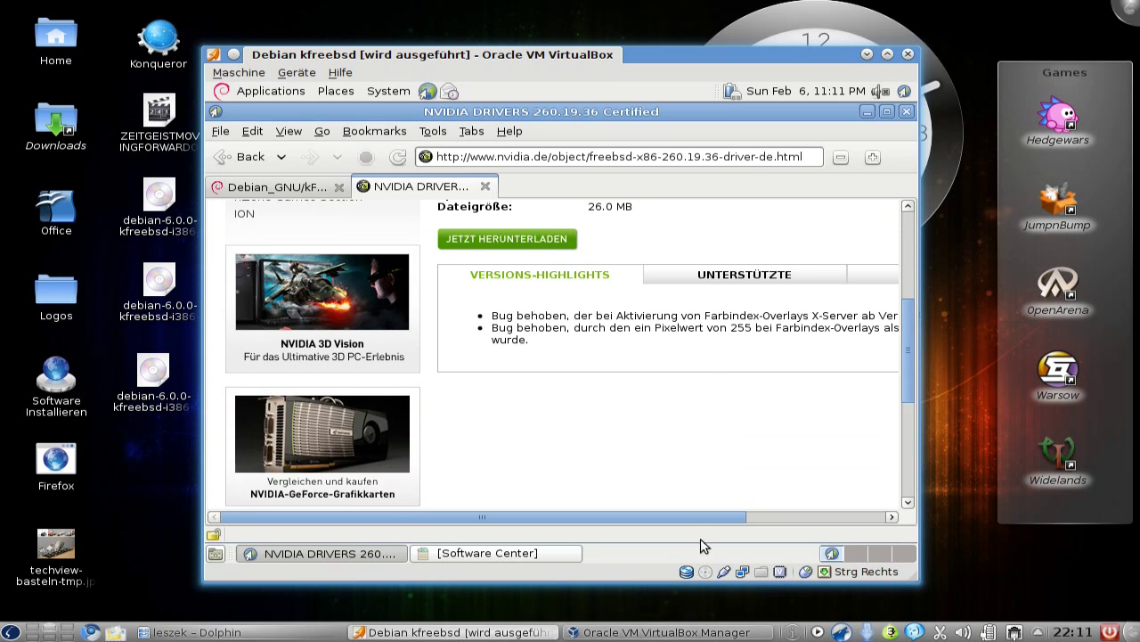
{"action": "mouse_move", "coordinate": [707, 518]}
{"action": "left_mouse_down"}
{"action": "mouse_move", "coordinate": [763, 521]}
{"action": "mouse_move", "coordinate": [626, 518]}
{"action": "left_mouse_up"}
Step: Close the NVIDIA tab, scroll through the kFreeBSD FAQ wiki page, and minimize the browser
{"action": "left_click", "coordinate": [484, 186]}
{"action": "scroll", "coordinate": [729, 365], "scroll_direction": "down", "scroll_amount": 3}
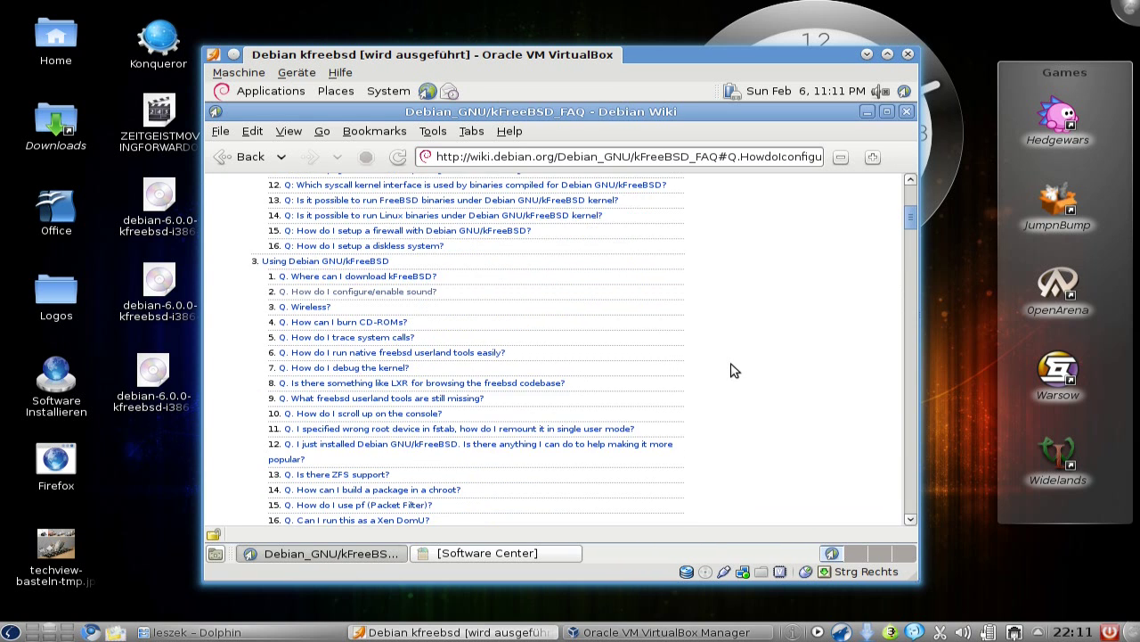
{"action": "scroll", "coordinate": [729, 371], "scroll_direction": "down", "scroll_amount": 2}
{"action": "scroll", "coordinate": [729, 371], "scroll_direction": "down", "scroll_amount": 2}
{"action": "scroll", "coordinate": [729, 370], "scroll_direction": "down", "scroll_amount": 5}
{"action": "scroll", "coordinate": [729, 371], "scroll_direction": "down", "scroll_amount": 3}
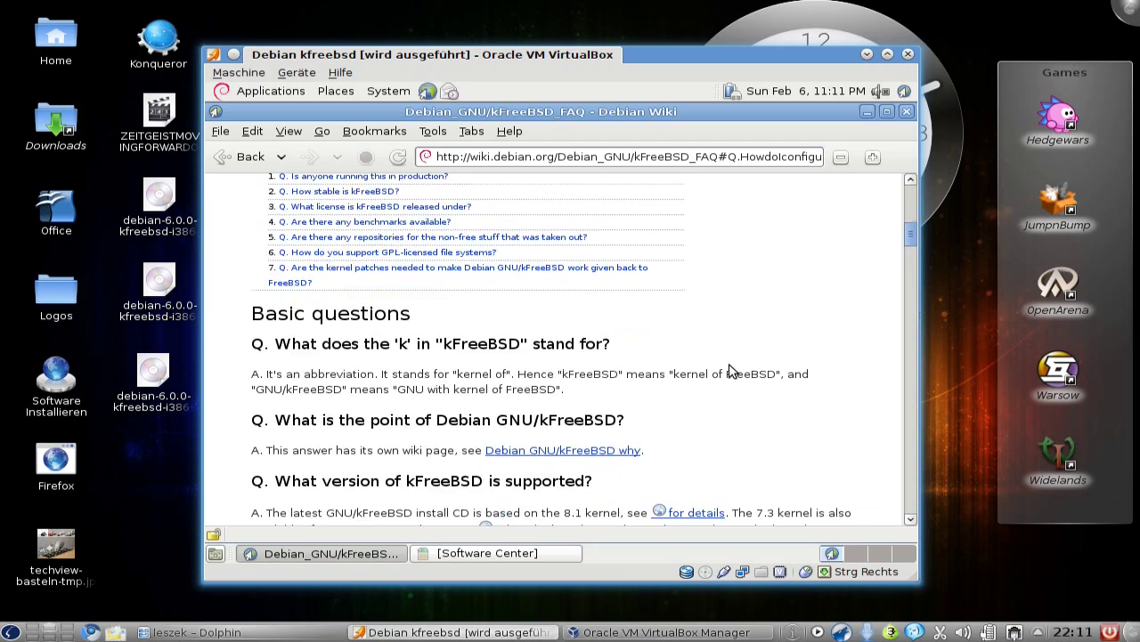
{"action": "scroll", "coordinate": [729, 371], "scroll_direction": "up", "scroll_amount": 6}
{"action": "scroll", "coordinate": [729, 371], "scroll_direction": "up", "scroll_amount": 8}
{"action": "scroll", "coordinate": [729, 372], "scroll_direction": "up", "scroll_amount": 9}
{"action": "scroll", "coordinate": [729, 375], "scroll_direction": "up", "scroll_amount": 1}
{"action": "scroll", "coordinate": [728, 374], "scroll_direction": "up", "scroll_amount": 6}
{"action": "scroll", "coordinate": [729, 375], "scroll_direction": "up", "scroll_amount": 4}
{"action": "scroll", "coordinate": [729, 375], "scroll_direction": "up", "scroll_amount": 3}
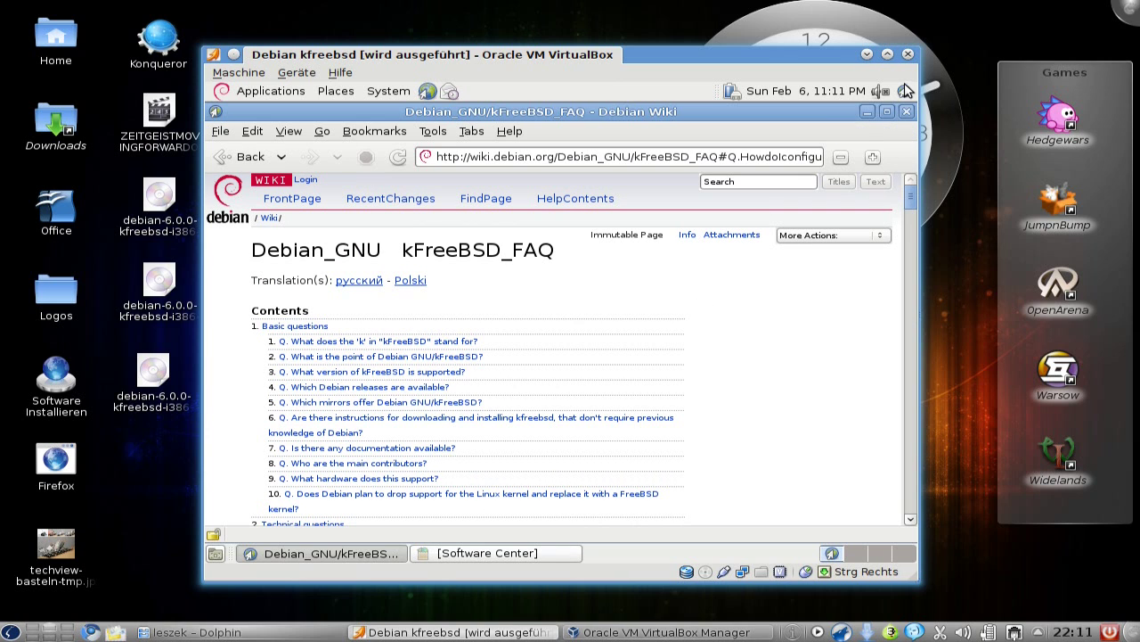
{"action": "left_click", "coordinate": [867, 112]}
Step: Restore then minimize the Software Center, and release the VM's input capture with right Ctrl
{"action": "left_click", "coordinate": [535, 552]}
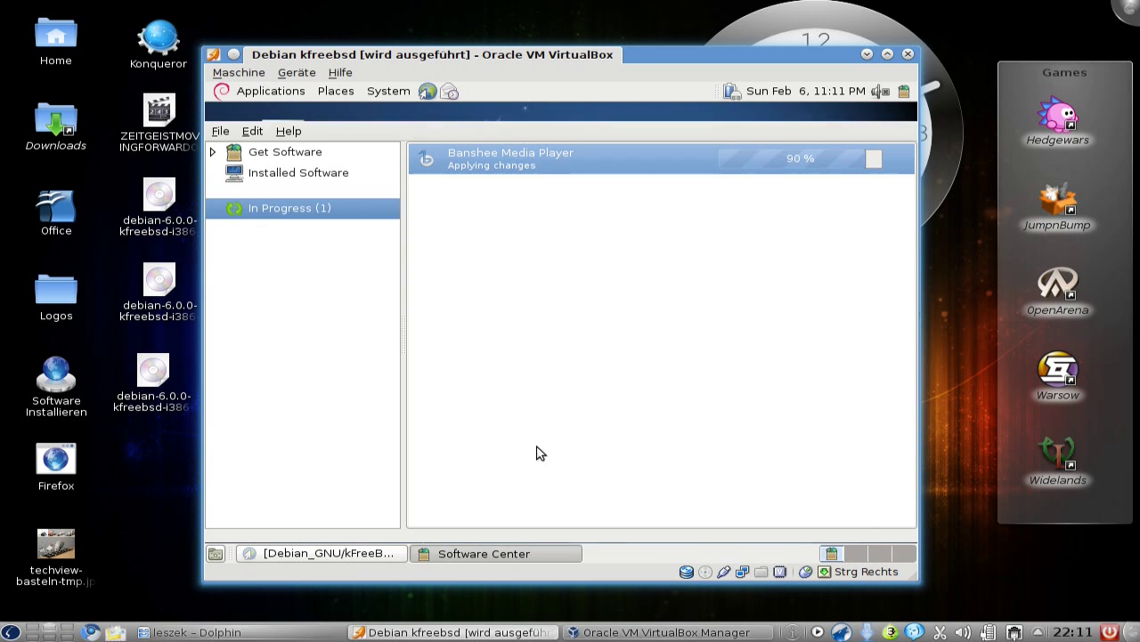
{"action": "left_click", "coordinate": [866, 111]}
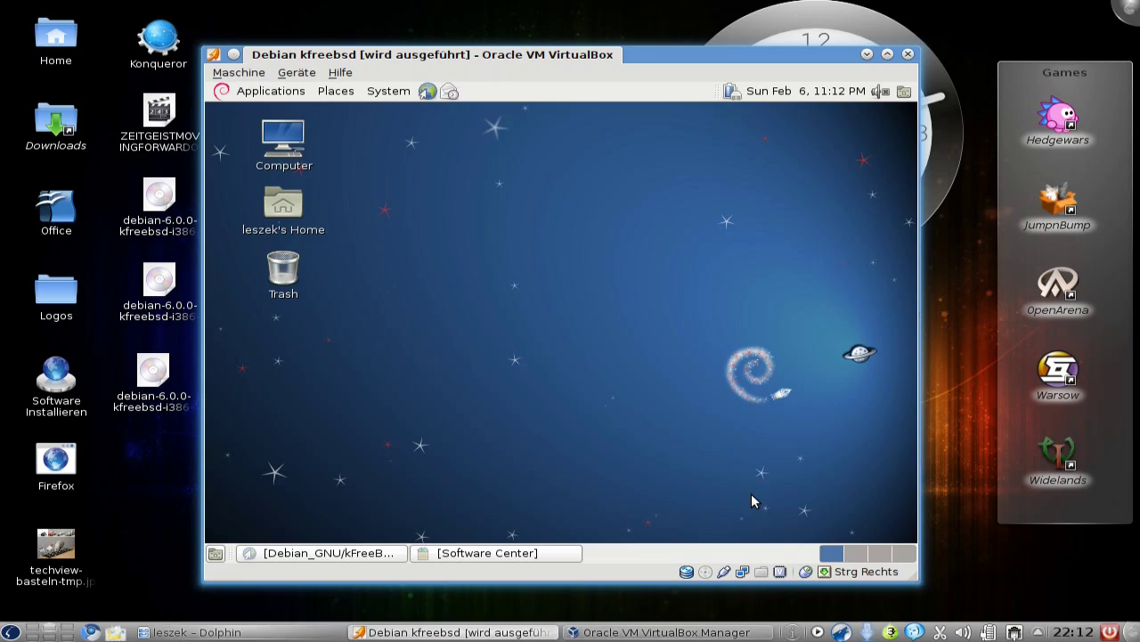
{"action": "key", "text": "Control_R"}
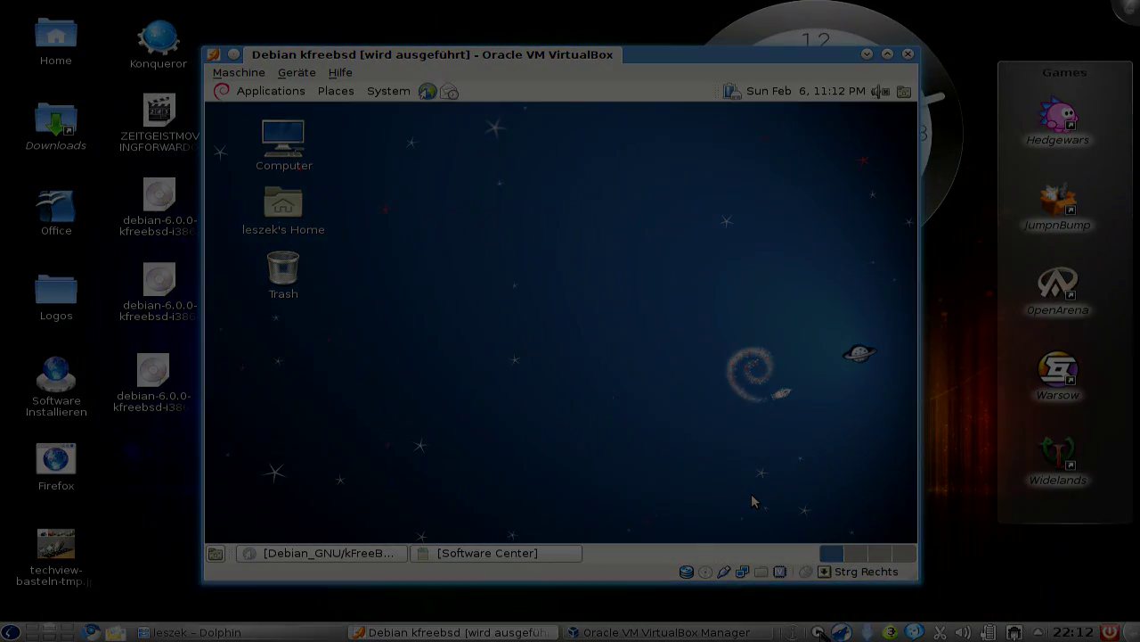